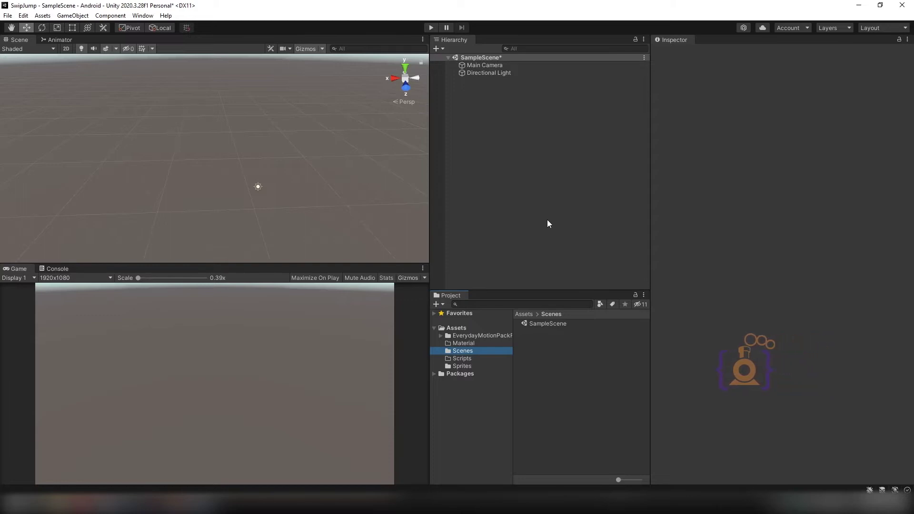
Step: Add a cube to the scene and place it at position 0, 0, 0
{"action": "right_click", "coordinate": [479, 100]}
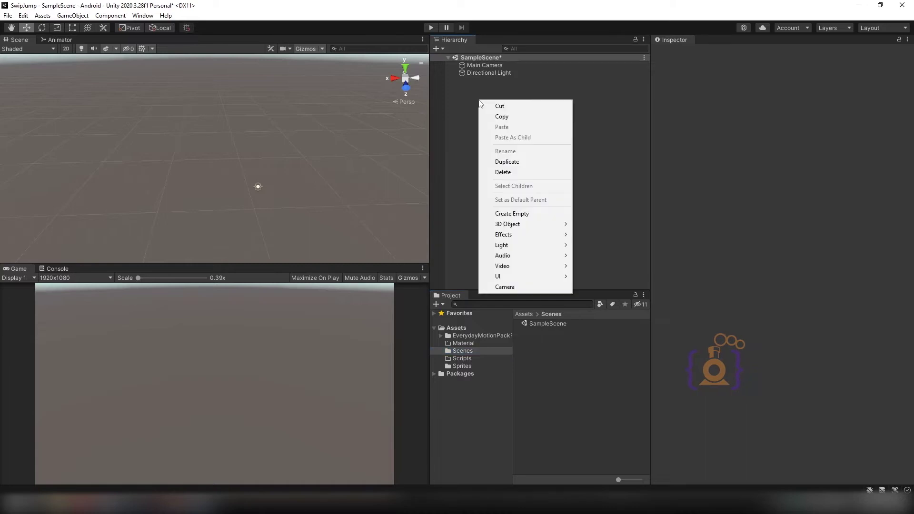
{"action": "mouse_move", "coordinate": [553, 227]}
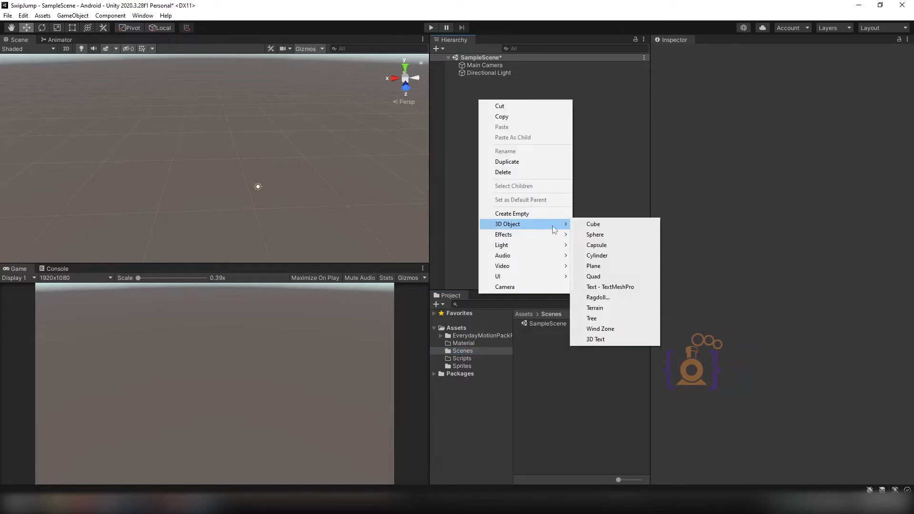
{"action": "left_click", "coordinate": [594, 225]}
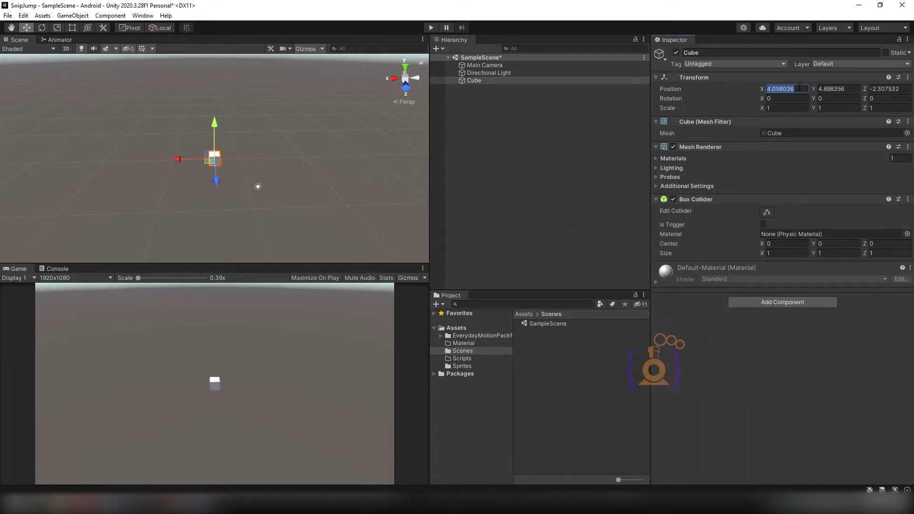
{"action": "type", "text": "0"}
{"action": "key", "text": "Tab"}
{"action": "type", "text": "0"}
{"action": "key", "text": "Tab"}
{"action": "type", "text": "0"}
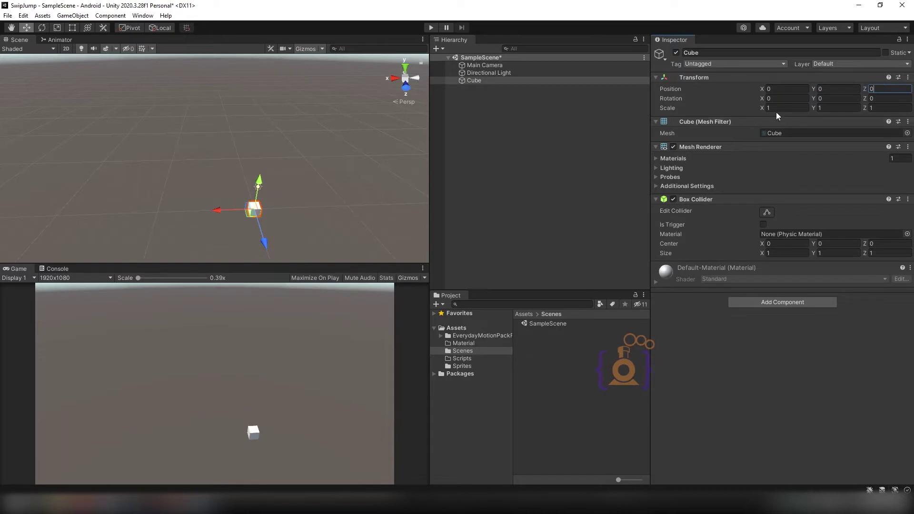
Step: Scale the cube to 100 × 1 × 100 as a flat floor, then open the Material folder
{"action": "left_click", "coordinate": [780, 107]}
{"action": "type", "text": "100"}
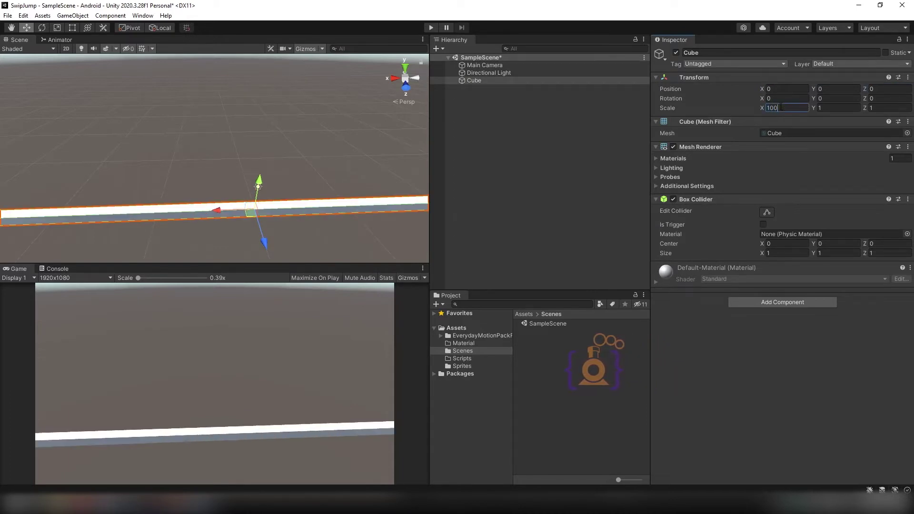
{"action": "key", "text": "Tab"}
{"action": "type", "text": "10"}
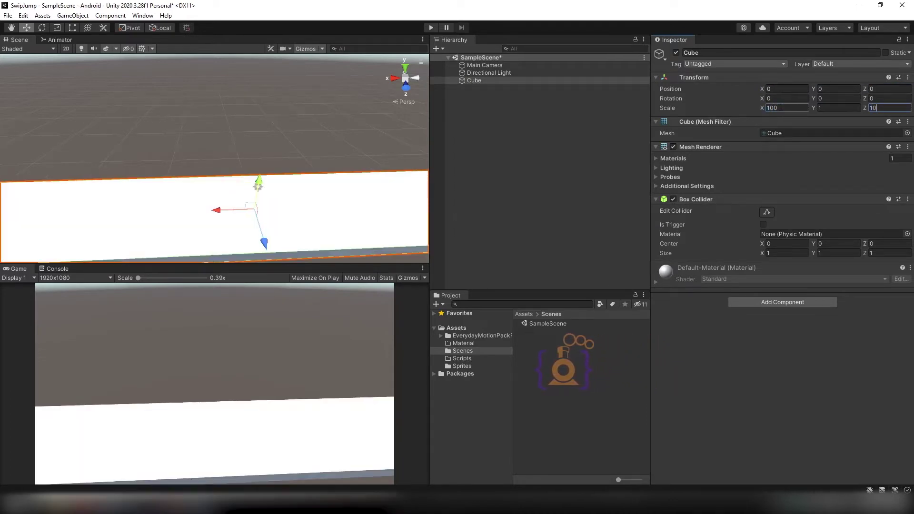
{"action": "type", "text": "0"}
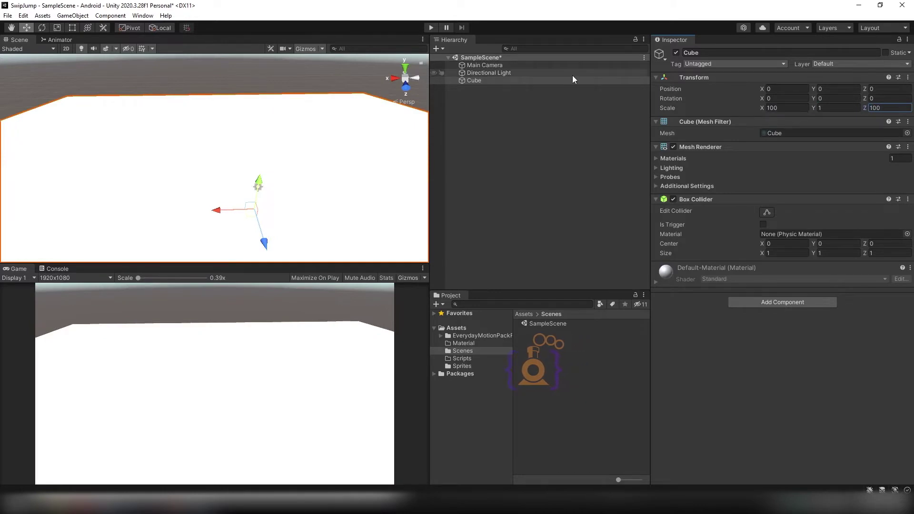
{"action": "left_click", "coordinate": [463, 342]}
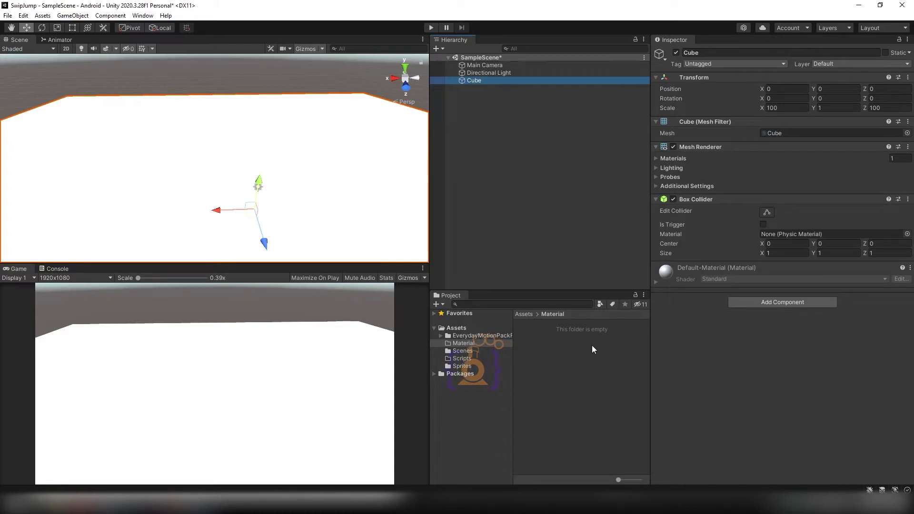
Step: Create a new material named Black in the Material folder
{"action": "right_click", "coordinate": [532, 346]}
{"action": "mouse_move", "coordinate": [619, 95]}
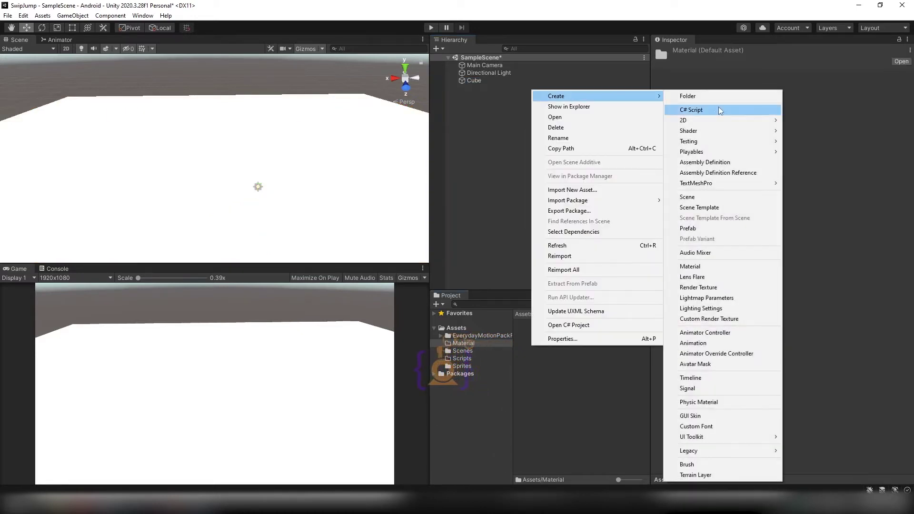
{"action": "left_click", "coordinate": [689, 266]}
{"action": "type", "text": "Bla"}
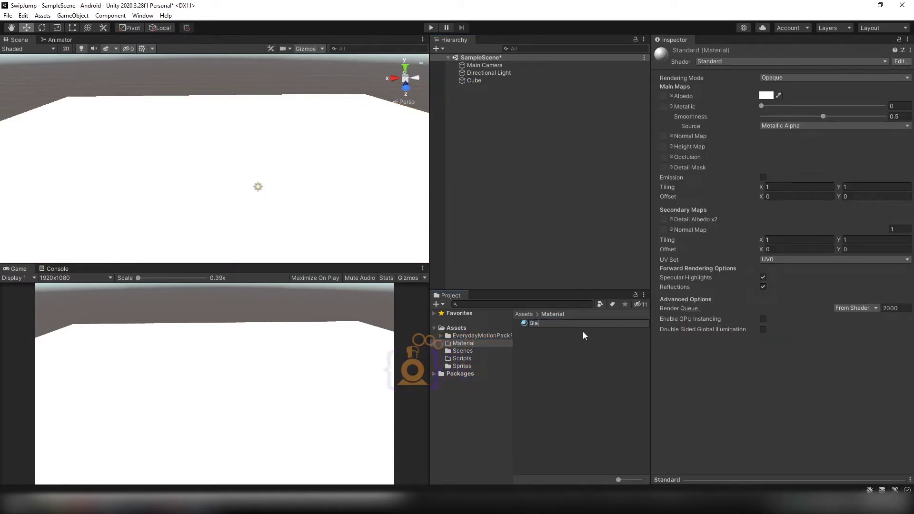
{"action": "type", "text": "ck"}
{"action": "key", "text": "Return"}
Step: Give Black a dark grey albedo and smoothness 0, and drag it onto the floor cube
{"action": "left_click", "coordinate": [766, 95]}
{"action": "left_click_drag", "start_coordinate": [797, 169], "coordinate": [794, 183]}
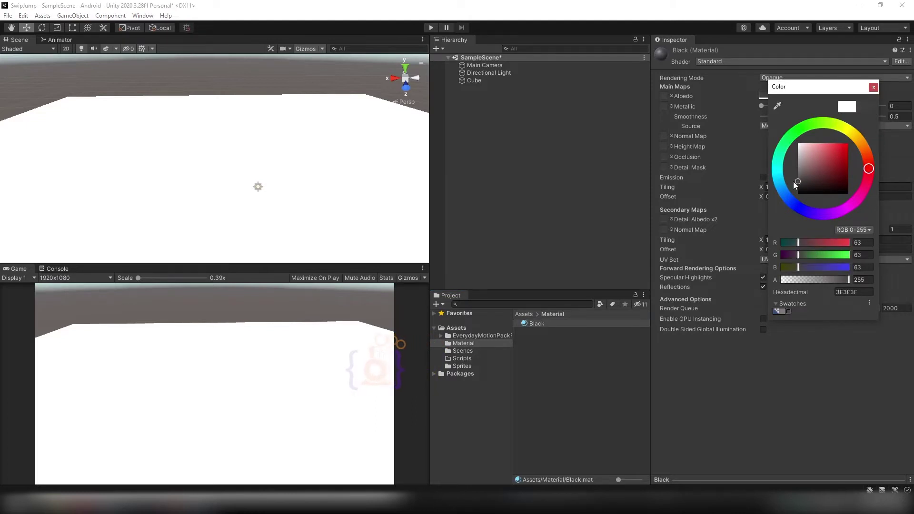
{"action": "left_click", "coordinate": [873, 86]}
{"action": "left_click_drag", "start_coordinate": [823, 116], "coordinate": [290, 181]}
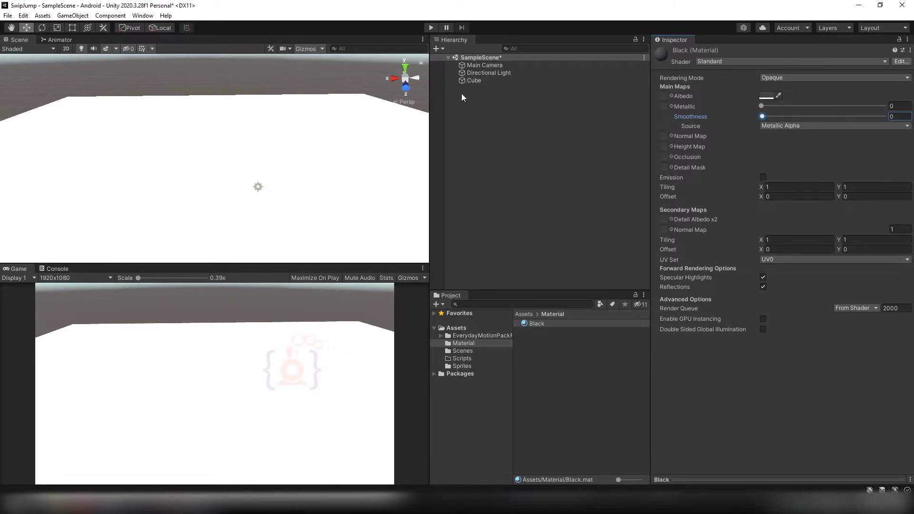
{"action": "left_click_drag", "start_coordinate": [533, 330], "coordinate": [280, 178]}
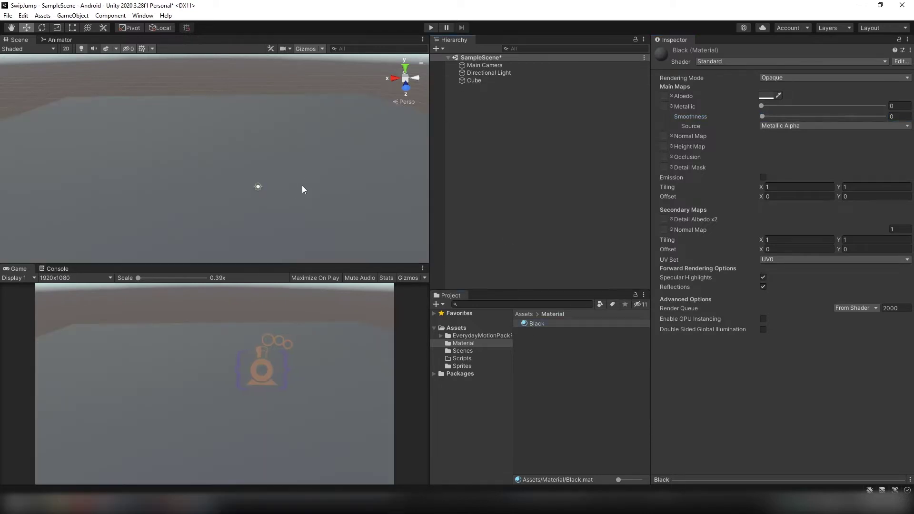
Step: Add a sphere to the scene and rename it Player
{"action": "right_click", "coordinate": [473, 104]}
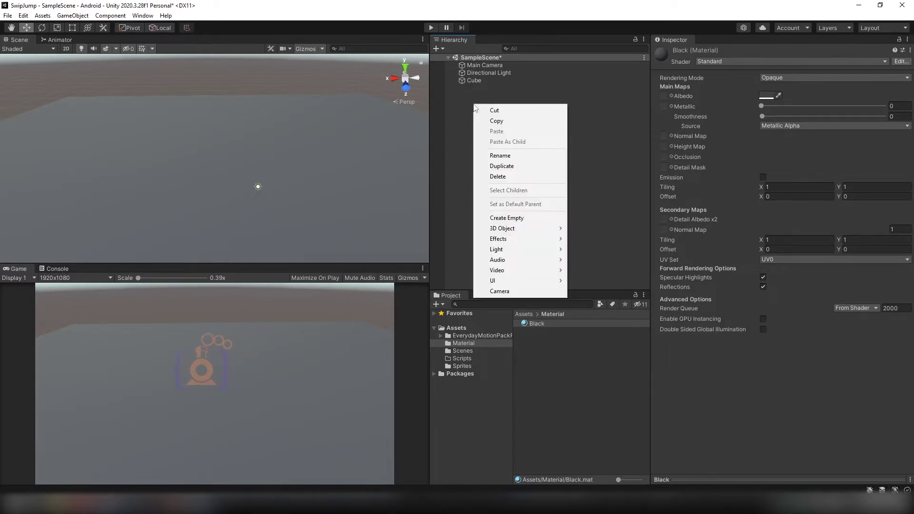
{"action": "mouse_move", "coordinate": [502, 229]}
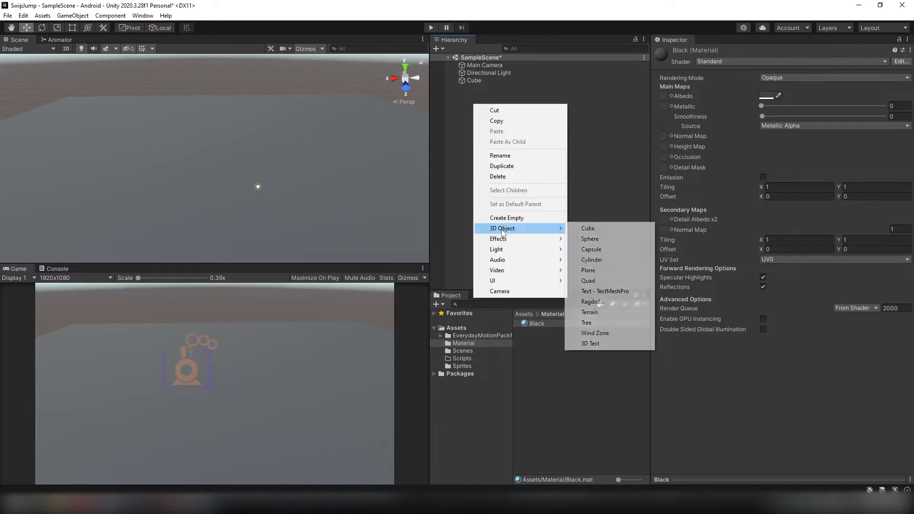
{"action": "left_click", "coordinate": [609, 241]}
{"action": "type", "text": "P"}
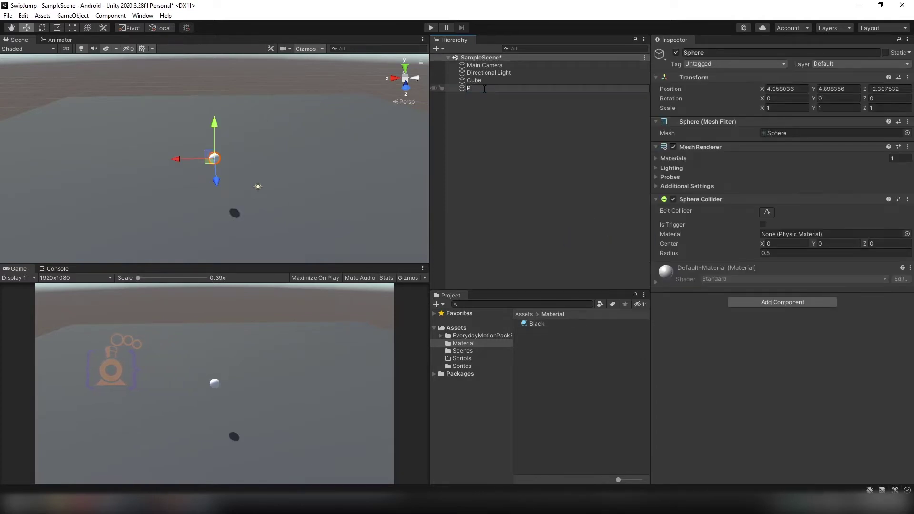
{"action": "type", "text": "layer"}
{"action": "key", "text": "Return"}
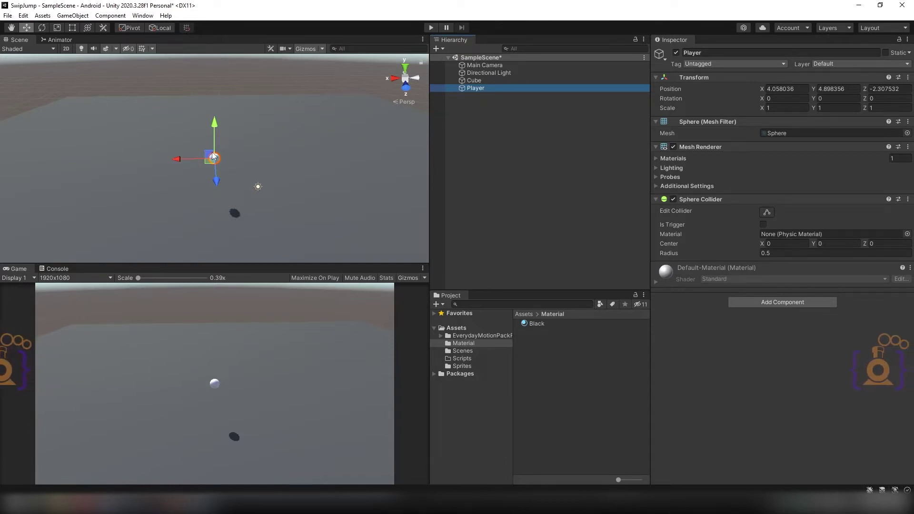
Step: Give Player a Rigidbody with Freeze Rotation X and Y ticked, then open the Scripts folder
{"action": "left_click", "coordinate": [758, 302]}
{"action": "type", "text": "ri"}
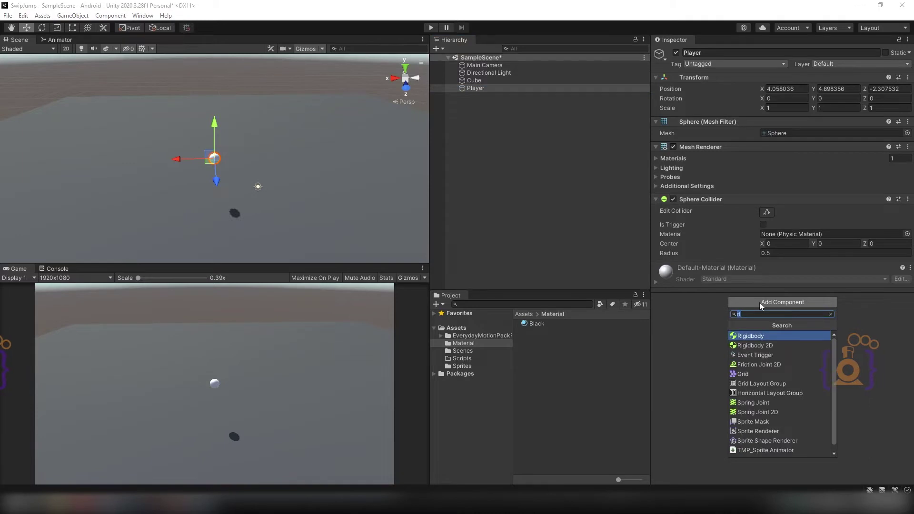
{"action": "left_click", "coordinate": [750, 336]}
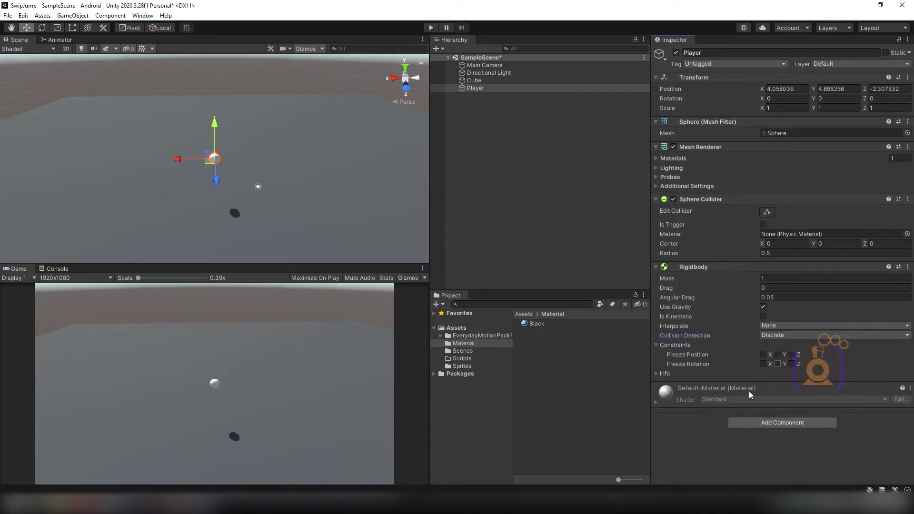
{"action": "left_click", "coordinate": [763, 364]}
{"action": "left_click", "coordinate": [778, 364]}
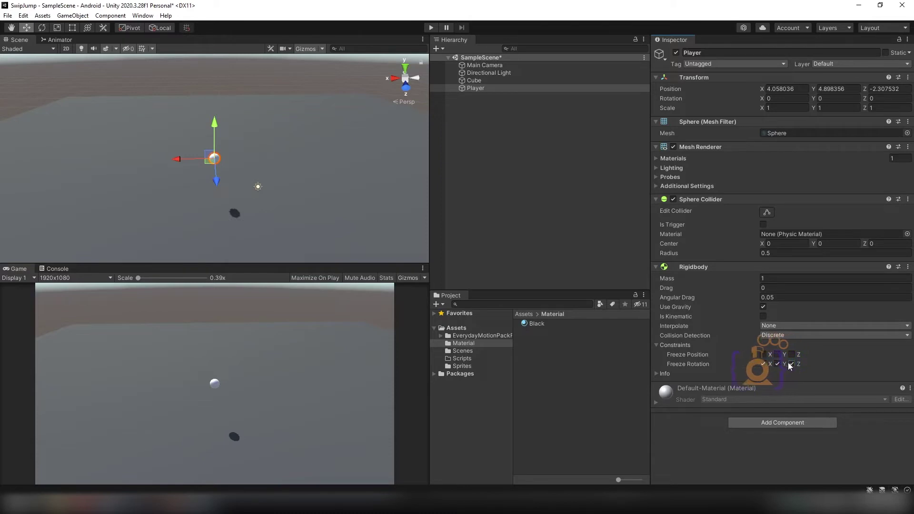
{"action": "left_click", "coordinate": [462, 358]}
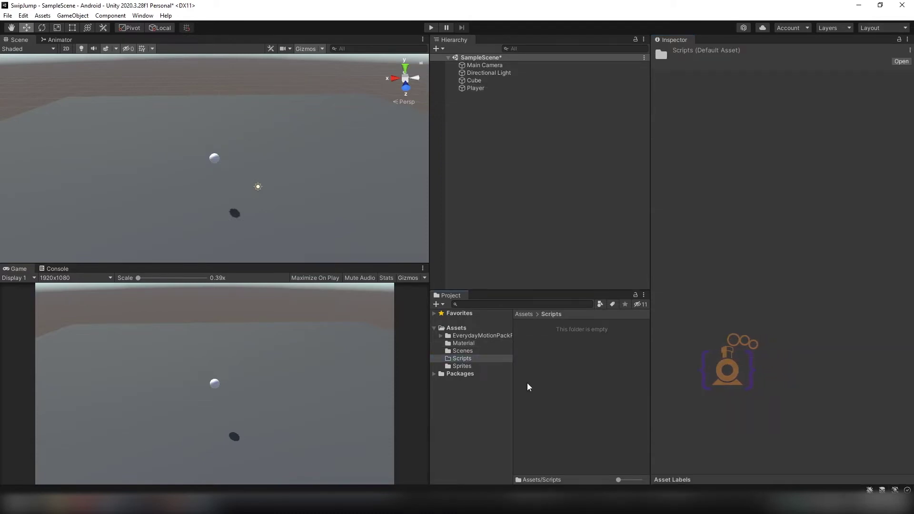
Step: Create a C# script named PlayerJump in Scripts and double-click it to edit in Visual Studio
{"action": "right_click", "coordinate": [527, 387]}
{"action": "mouse_move", "coordinate": [562, 130]}
{"action": "left_click", "coordinate": [708, 143]}
{"action": "type", "text": "Player"}
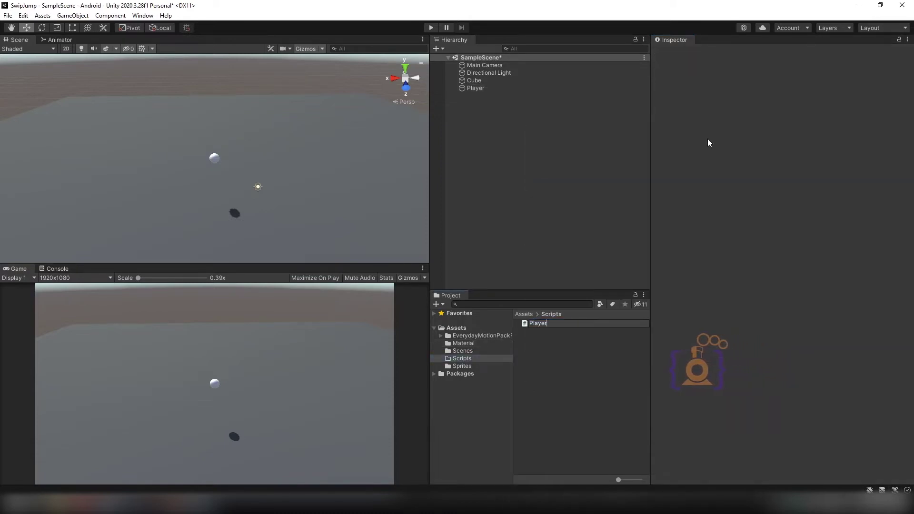
{"action": "type", "text": "Jump"}
{"action": "key", "text": "Return"}
{"action": "double_click", "coordinate": [549, 323]}
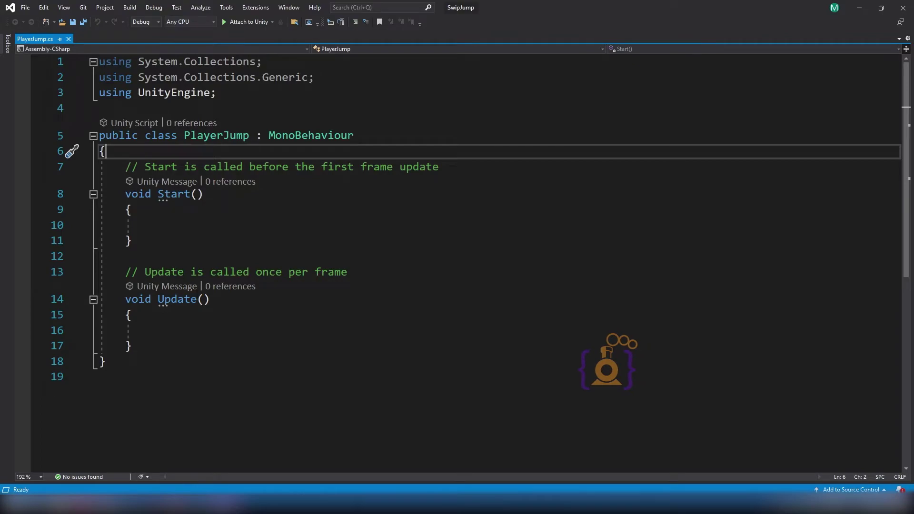
Step: Add a 'Rigidbody rb;' field to the PlayerJump class
{"action": "left_click", "coordinate": [189, 504]}
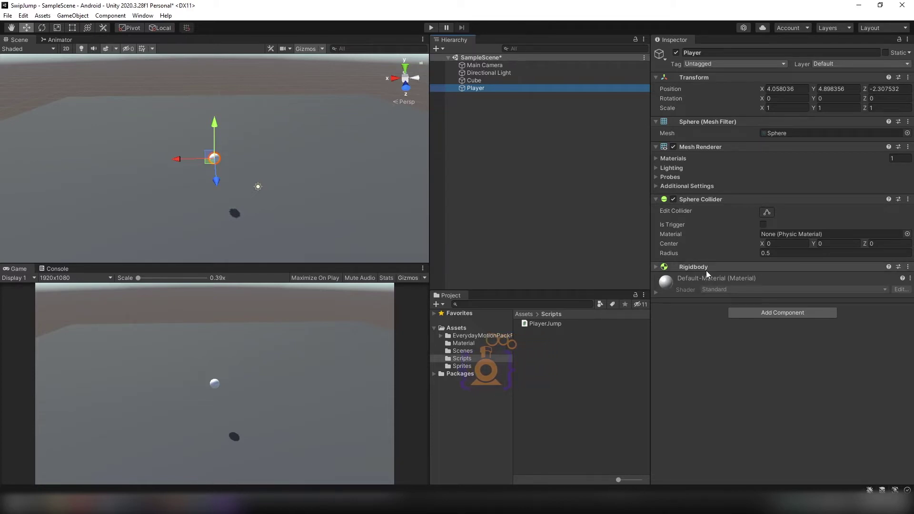
{"action": "left_click", "coordinate": [231, 505]}
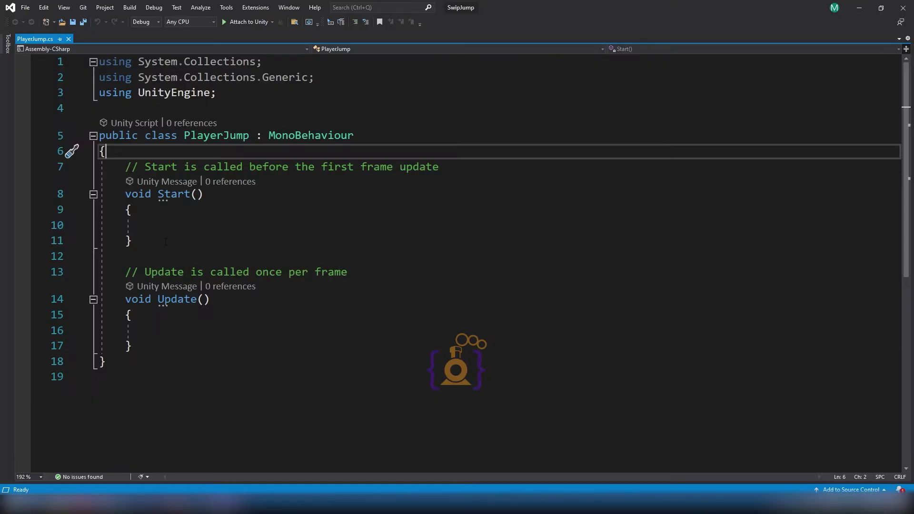
{"action": "key", "text": "Return"}
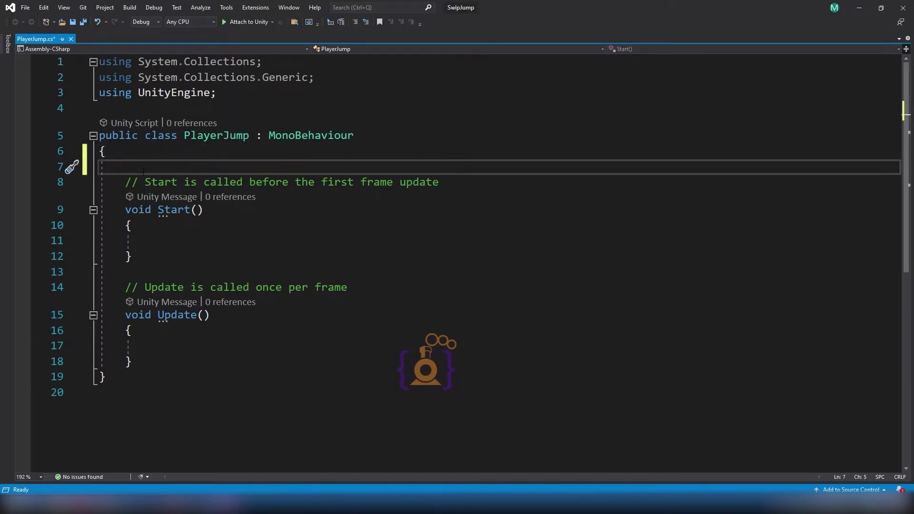
{"action": "type", "text": "Rigidbody "}
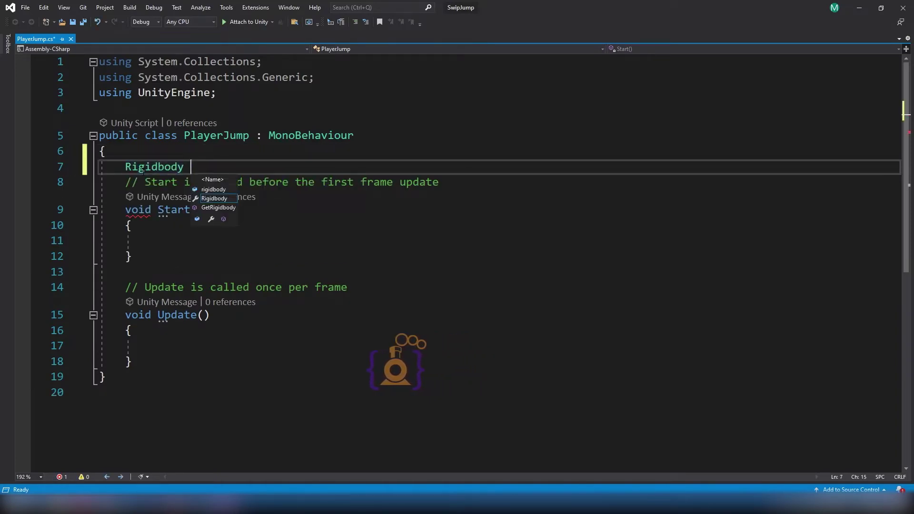
{"action": "type", "text": "rb;"}
{"action": "key", "text": "Return"}
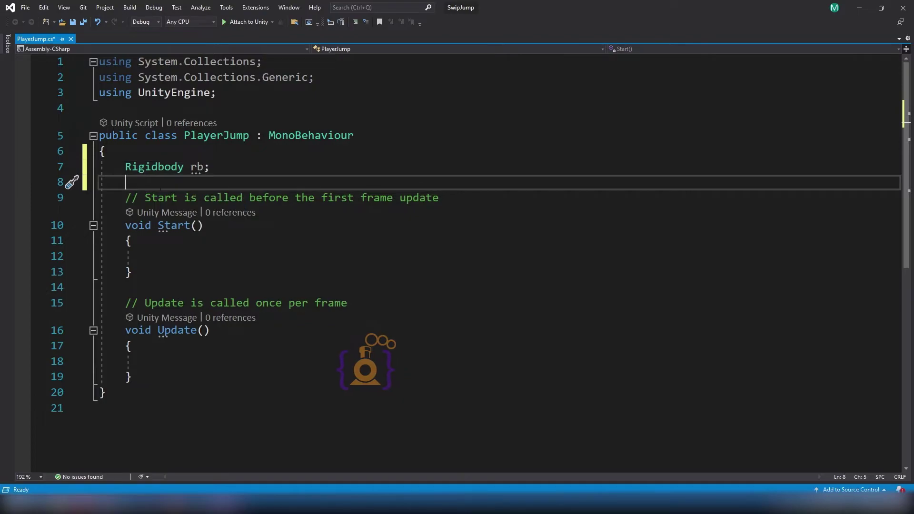
Step: Declare a 'float jumpPower' field below the Rigidbody field
{"action": "key", "text": "alt+Tab"}
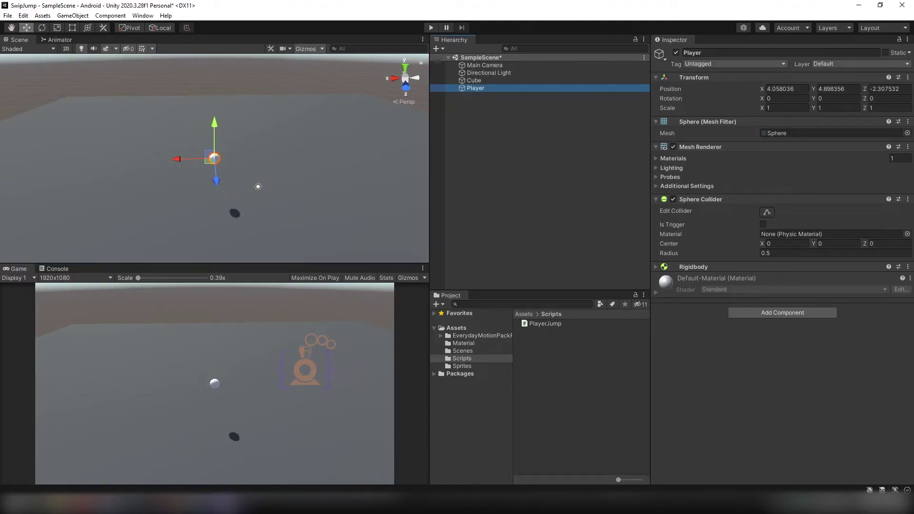
{"action": "key", "text": "alt+Tab"}
{"action": "key", "text": "ctrl+space"}
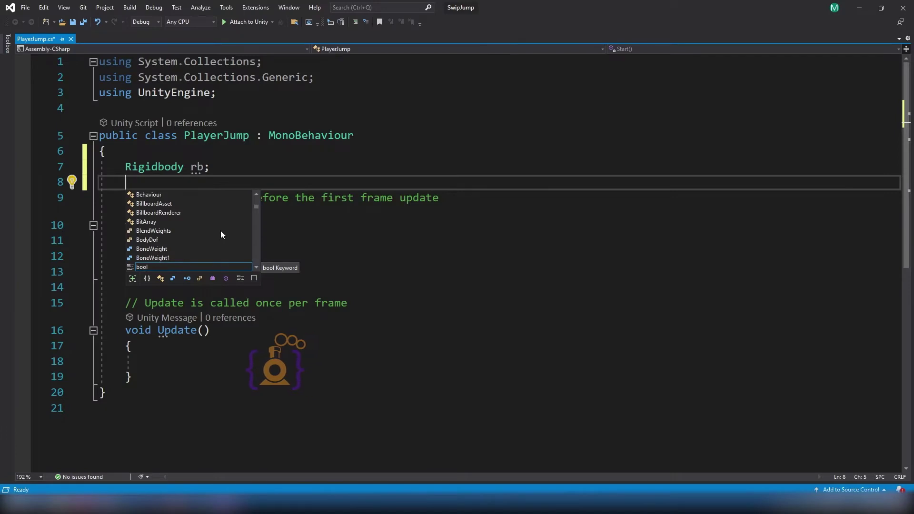
{"action": "type", "text": "float j"}
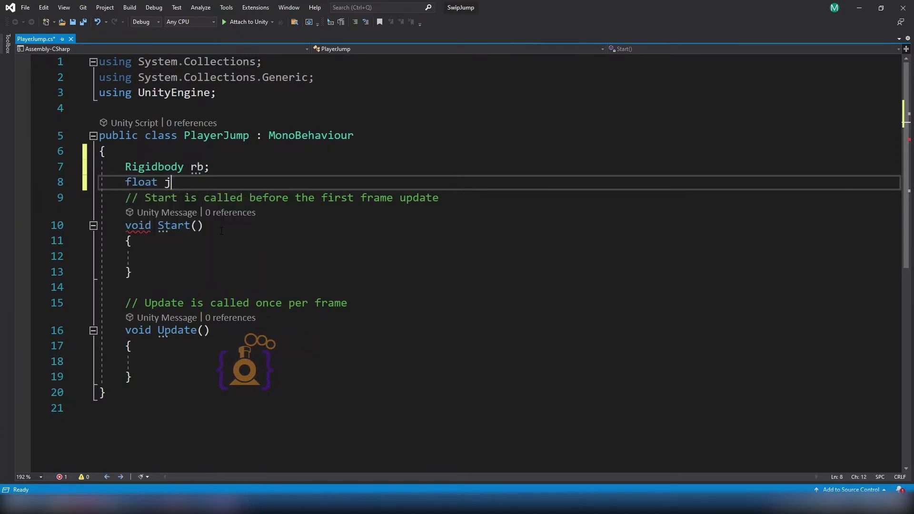
{"action": "type", "text": "umpPower"}
{"action": "key", "text": "alt+Tab"}
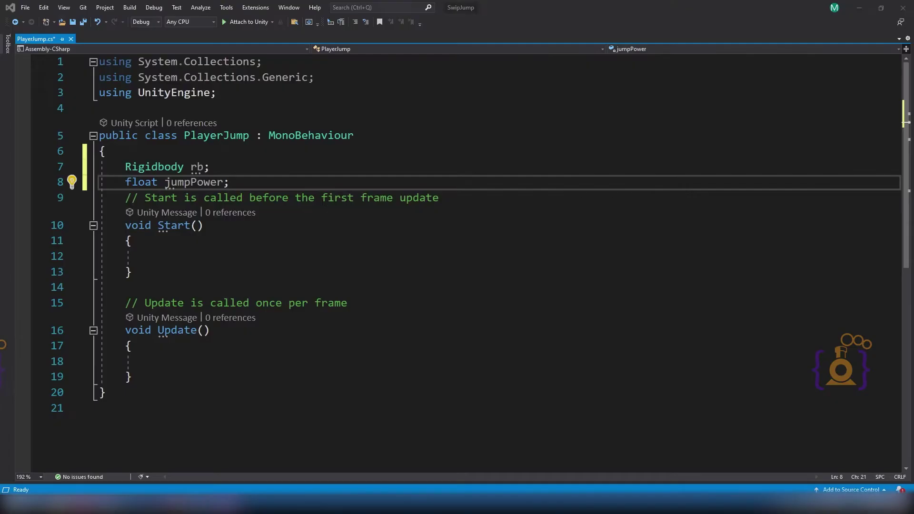
Step: Add the field 'Vector2 startPoint, endPoint;' below jumpPower
{"action": "key", "text": "Return"}
{"action": "type", "text": "Vec"}
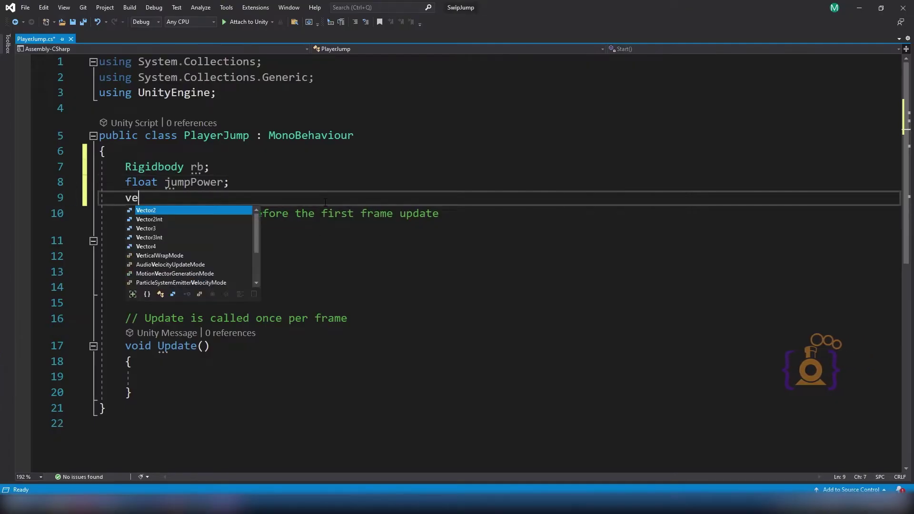
{"action": "type", "text": "tor2 st"}
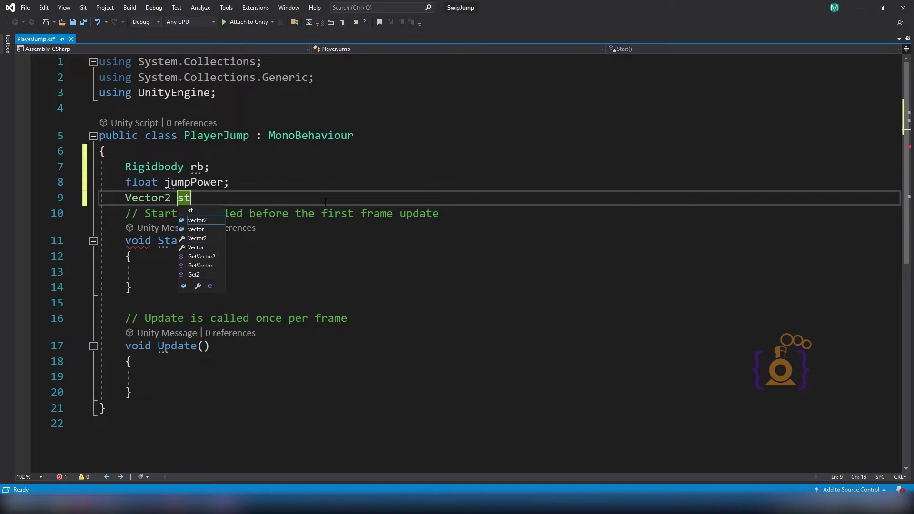
{"action": "type", "text": "artPo"}
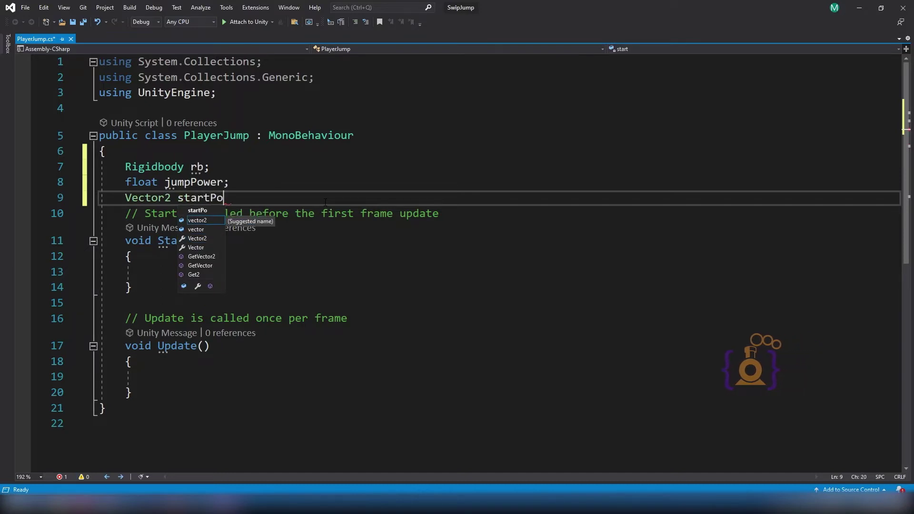
{"action": "type", "text": "int, end"}
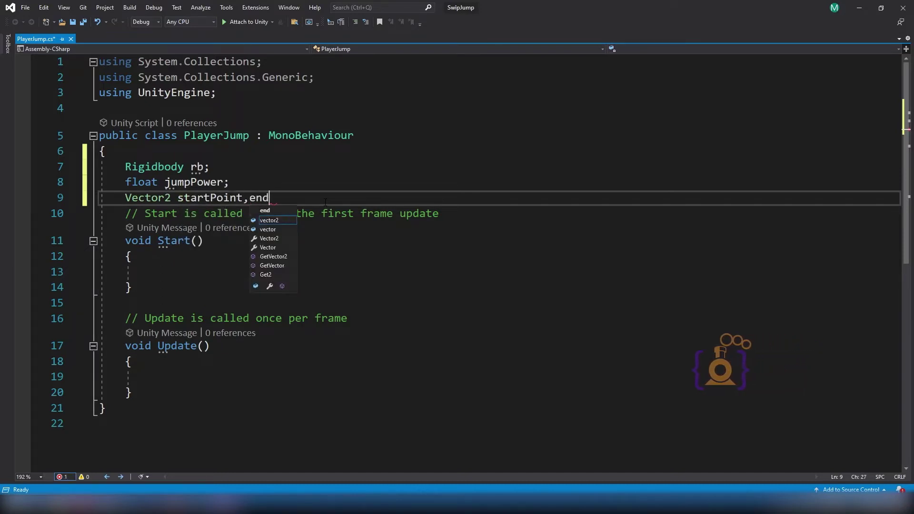
{"action": "type", "text": "Point;"}
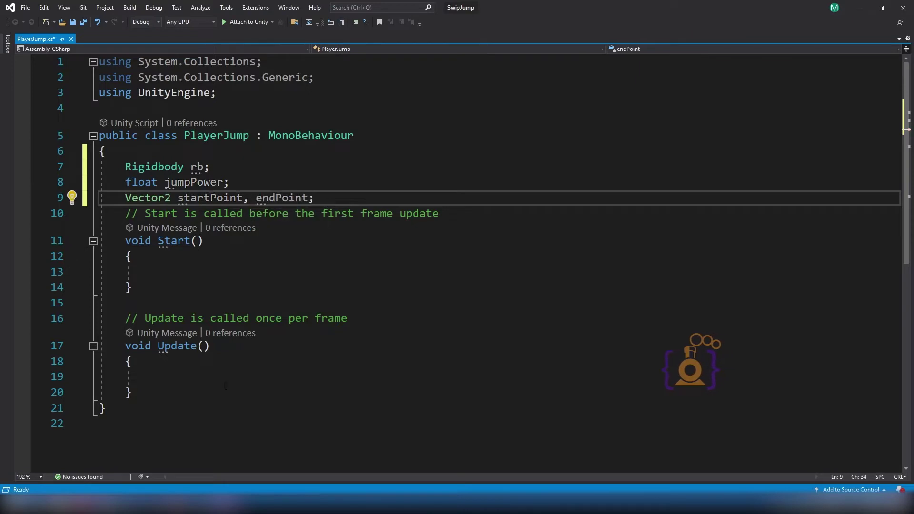
{"action": "double_click", "coordinate": [235, 190]}
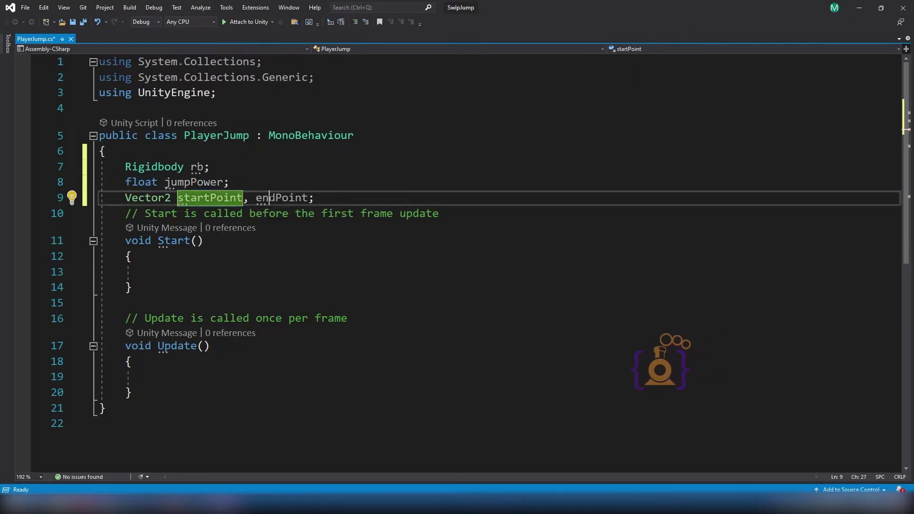
{"action": "double_click", "coordinate": [270, 197]}
{"action": "key", "text": "alt+Tab"}
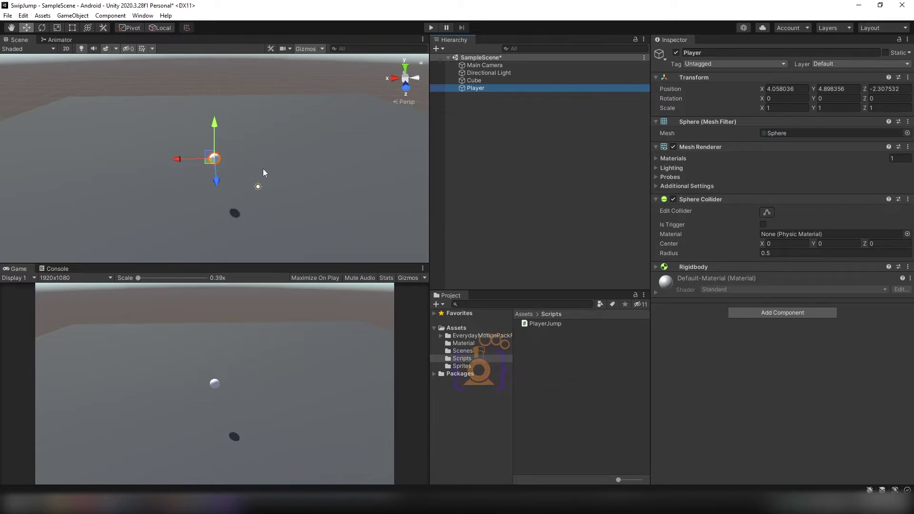
Step: In Update, start an if checking Input.touchCount > 0
{"action": "left_click", "coordinate": [214, 123]}
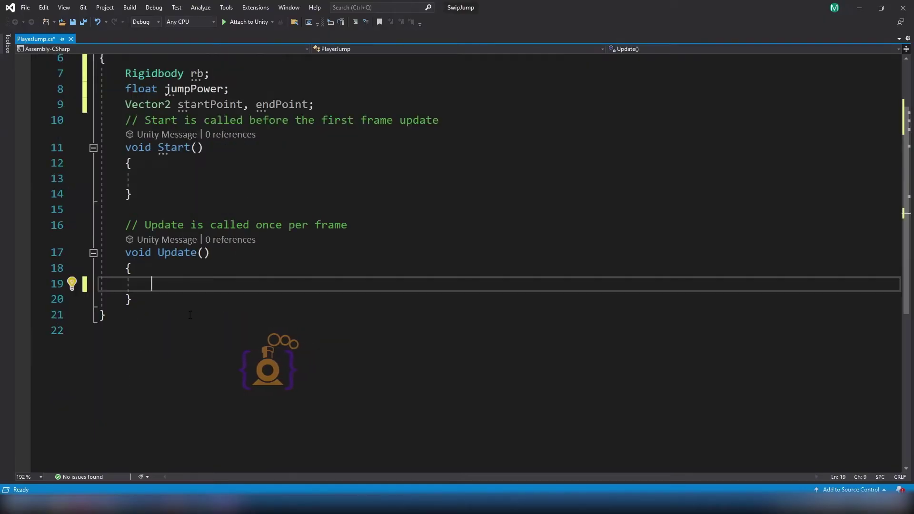
{"action": "type", "text": "if("}
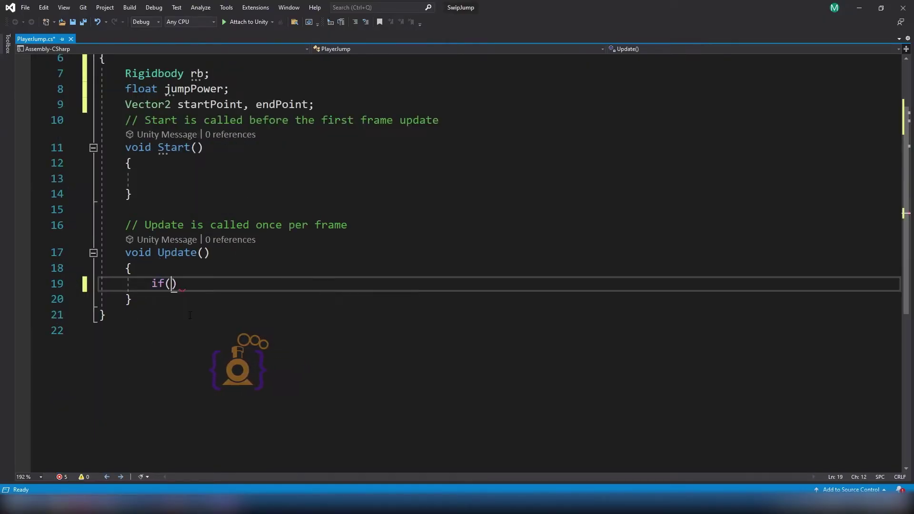
{"action": "type", "text": "In"}
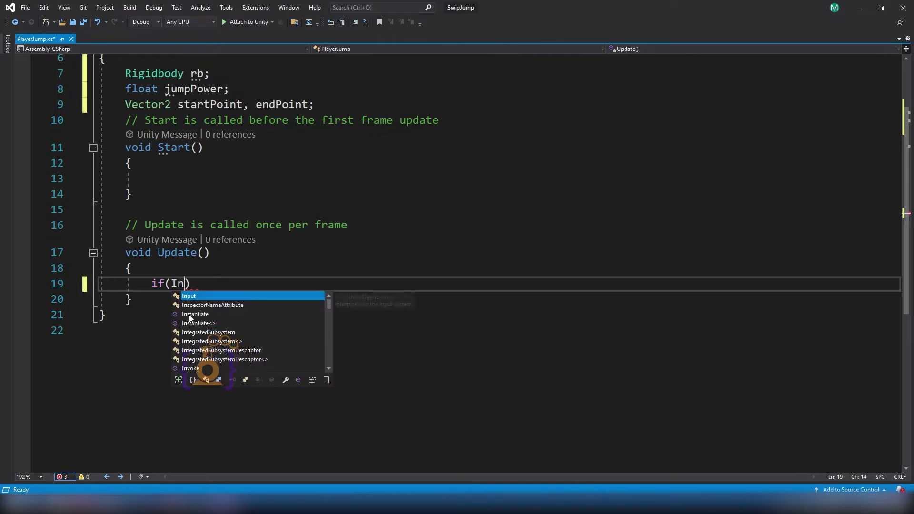
{"action": "key", "text": "Tab"}
{"action": "type", "text": ".t"}
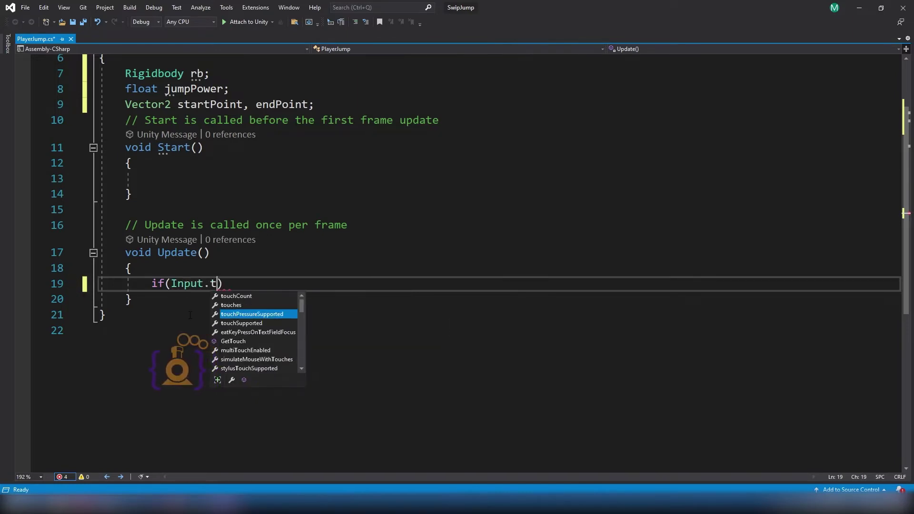
{"action": "key", "text": "Up"}
{"action": "key", "text": "Up"}
{"action": "key", "text": "Tab"}
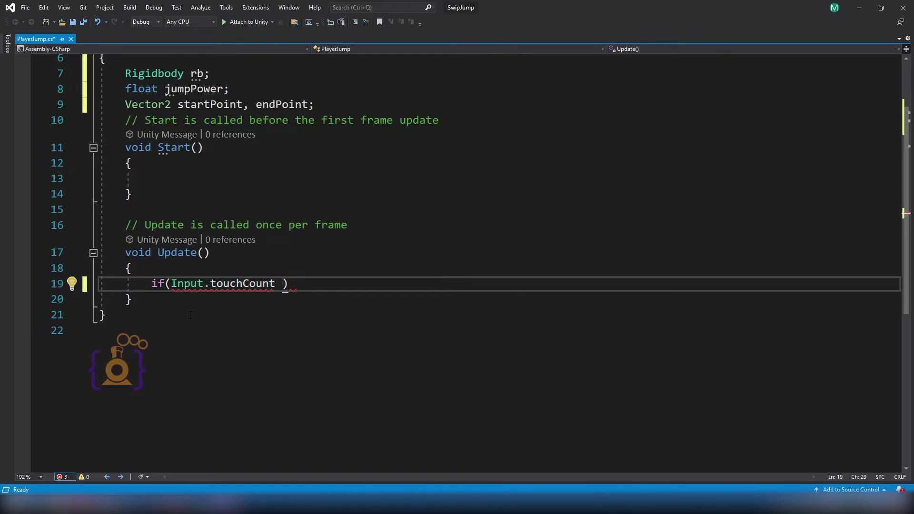
{"action": "type", "text": ">0"}
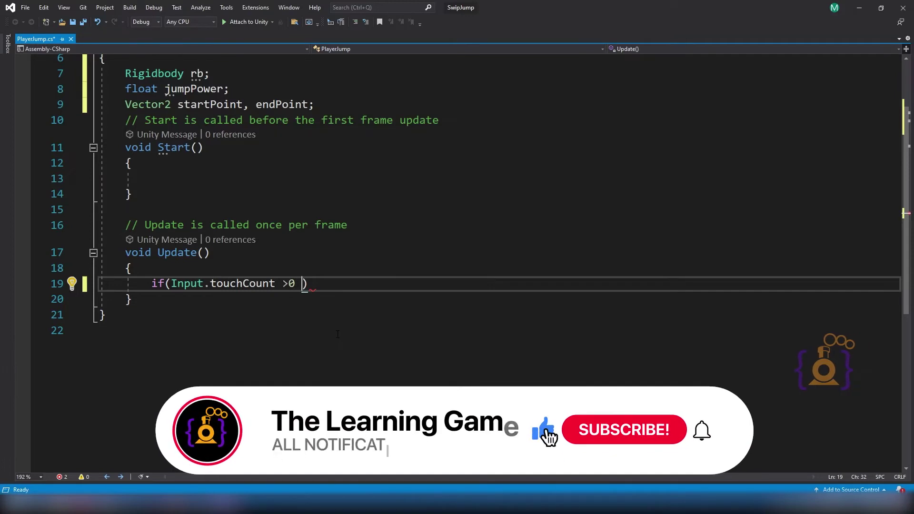
Step: Extend the condition with && Input.GetTouch(0).phase == TouchPhase.Began
{"action": "type", "text": "&& IN"}
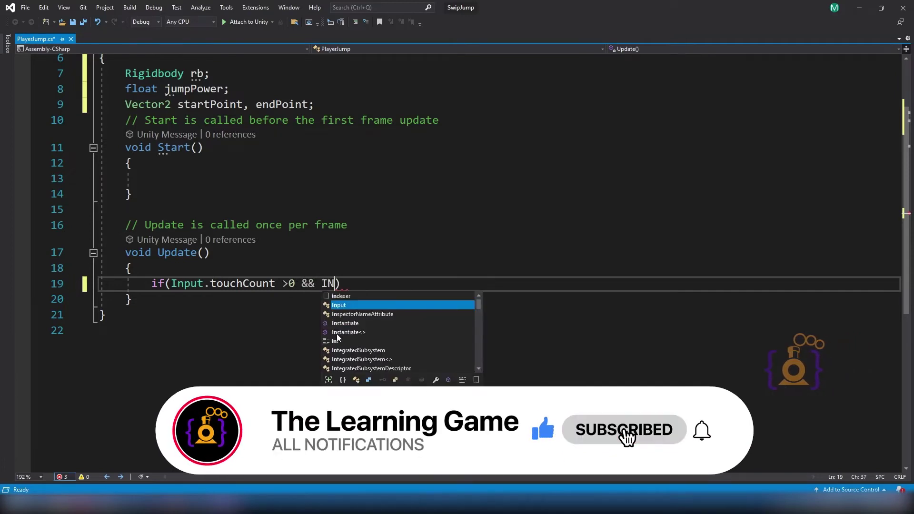
{"action": "key", "text": "Tab"}
{"action": "type", "text": ".gett"}
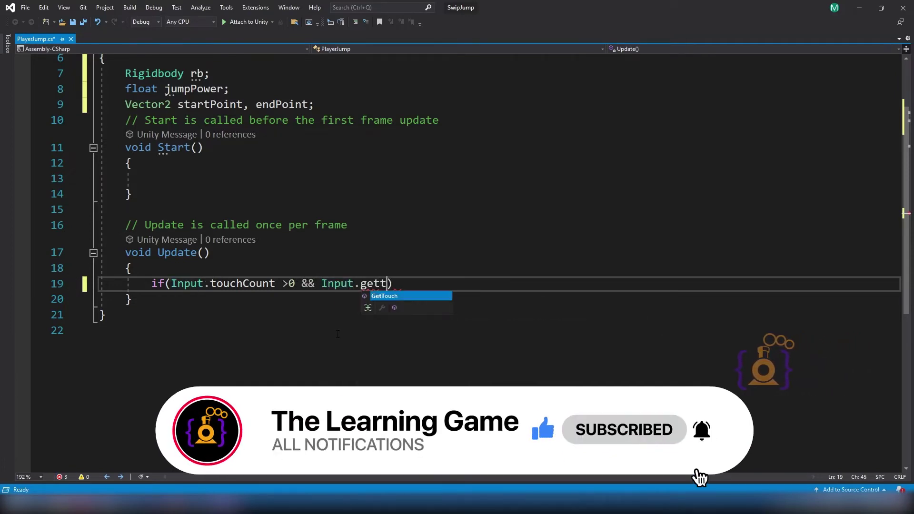
{"action": "key", "text": "Tab"}
{"action": "type", "text": "(0)."}
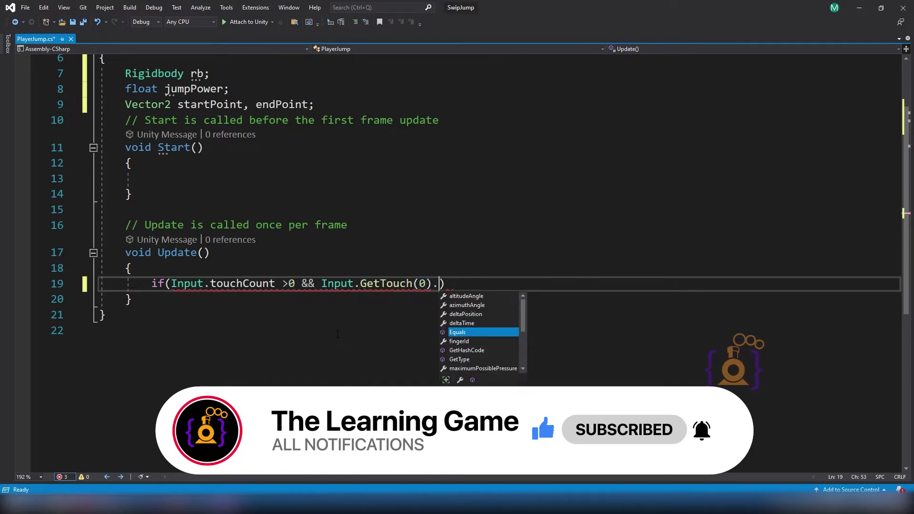
{"action": "type", "text": "phase == t"}
{"action": "key", "text": "Tab"}
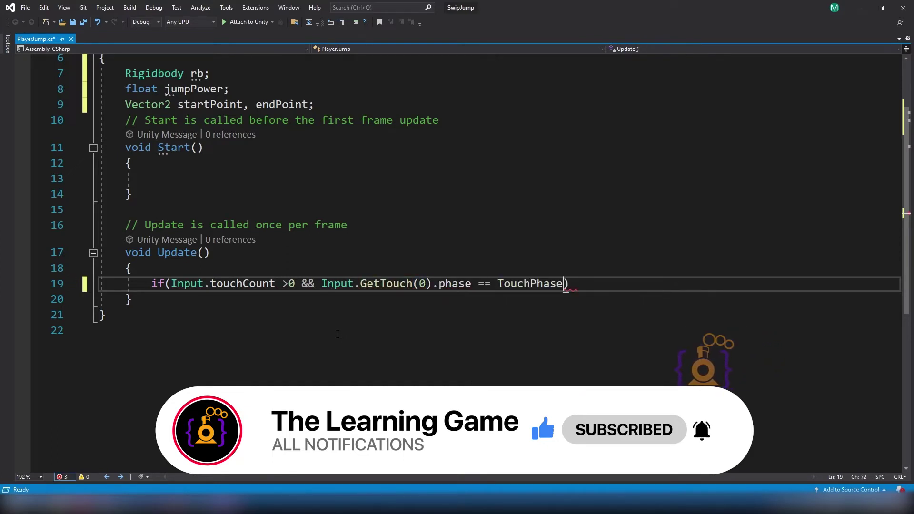
{"action": "type", "text": ".b"}
{"action": "key", "text": "Tab"}
Step: Open a brace body beneath the touch-began condition
{"action": "key", "text": "End"}
{"action": "key", "text": "Return"}
{"action": "type", "text": "{"}
{"action": "key", "text": "Return"}
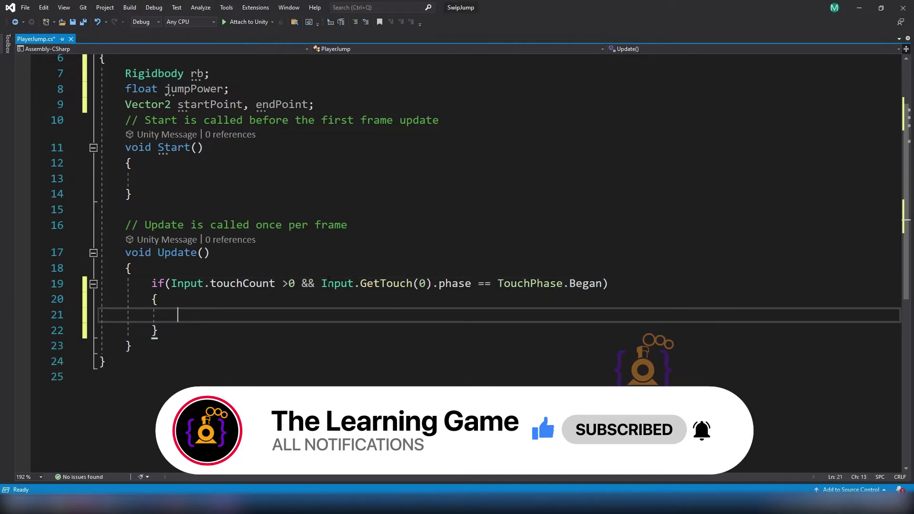
{"action": "left_click_drag", "start_coordinate": [321, 283], "coordinate": [135, 268]}
{"action": "left_click_drag", "start_coordinate": [322, 283], "coordinate": [602, 283]}
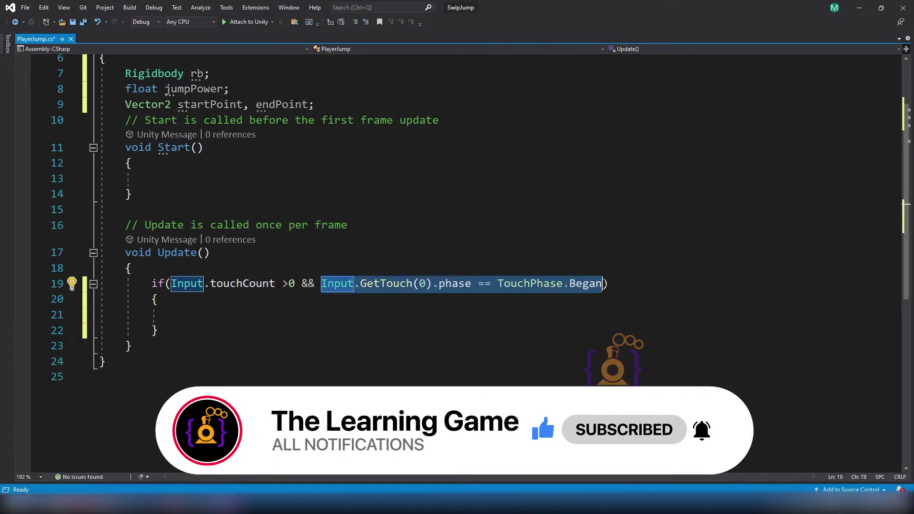
{"action": "left_click", "coordinate": [528, 285]}
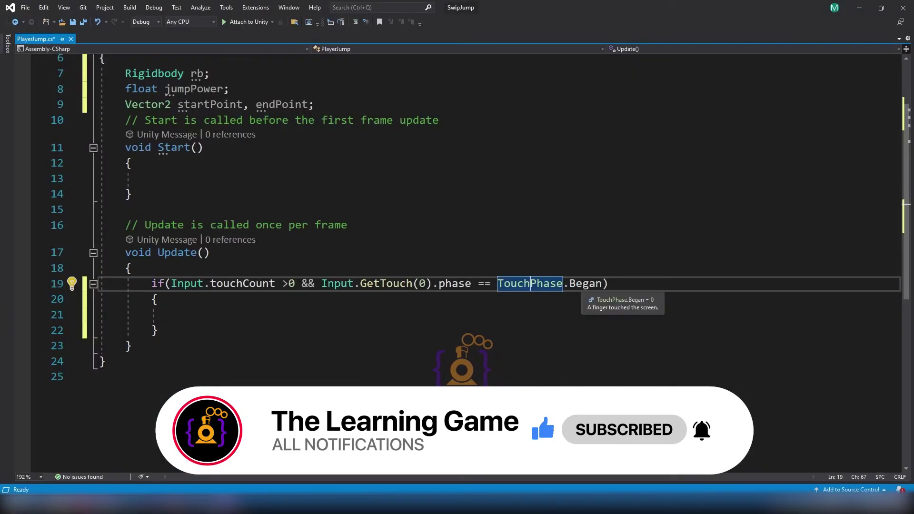
Step: Inside the block, assign startPoint = Input.GetTouch(0).position;
{"action": "left_click", "coordinate": [279, 314]}
{"action": "type", "text": "start"}
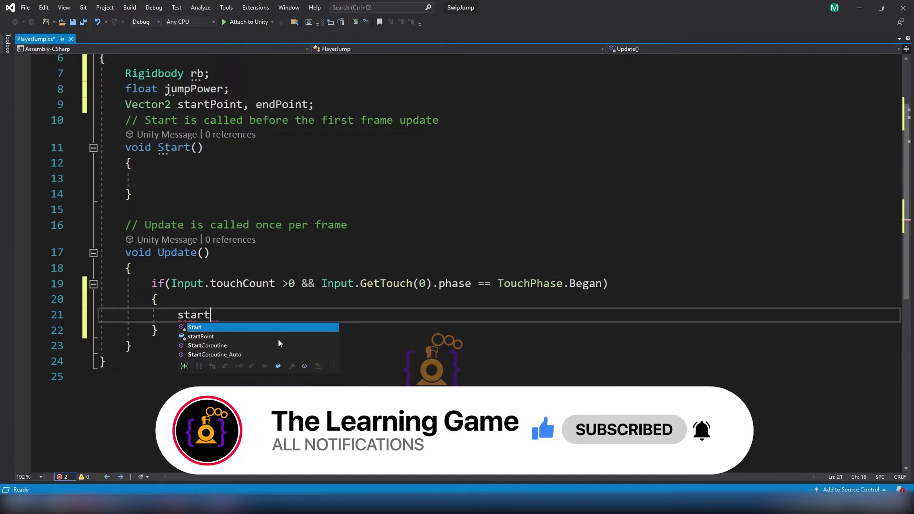
{"action": "key", "text": "Down"}
{"action": "key", "text": "Tab"}
{"action": "type", "text": "= "}
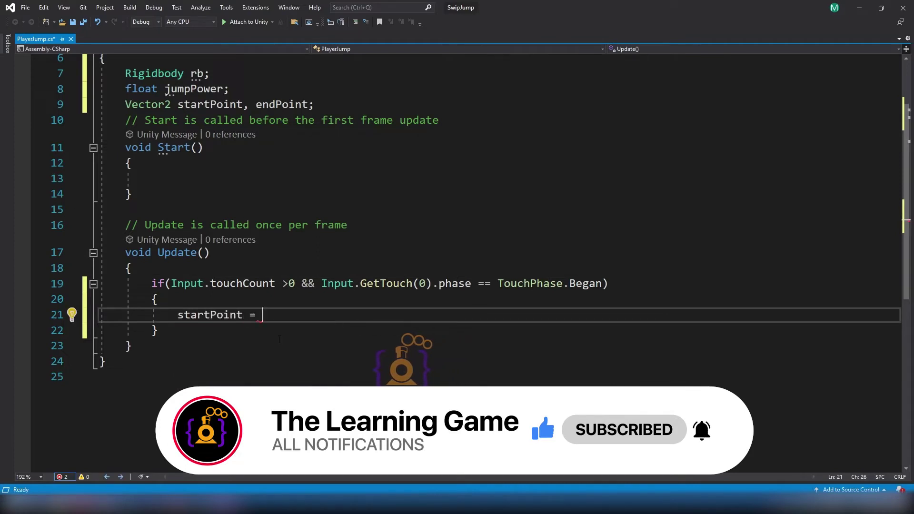
{"action": "type", "text": "Input.gt"}
{"action": "key", "text": "Tab"}
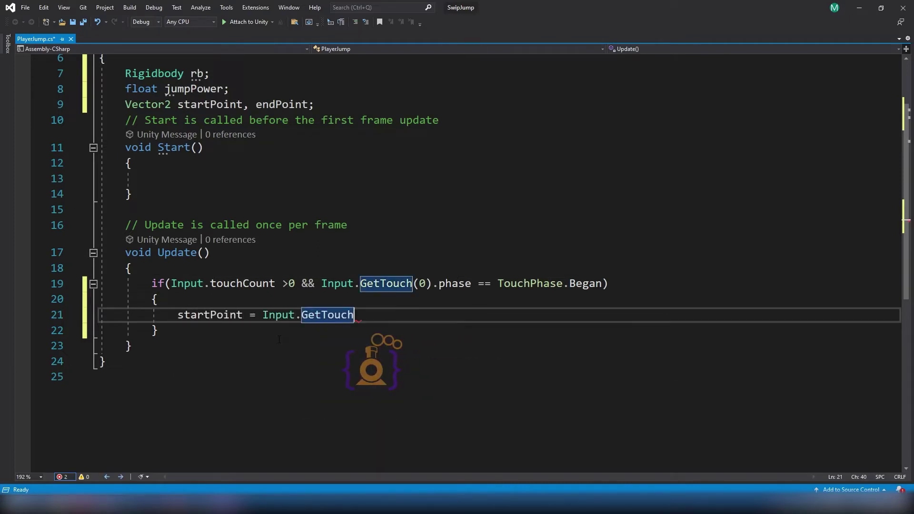
{"action": "type", "text": "(0).position;"}
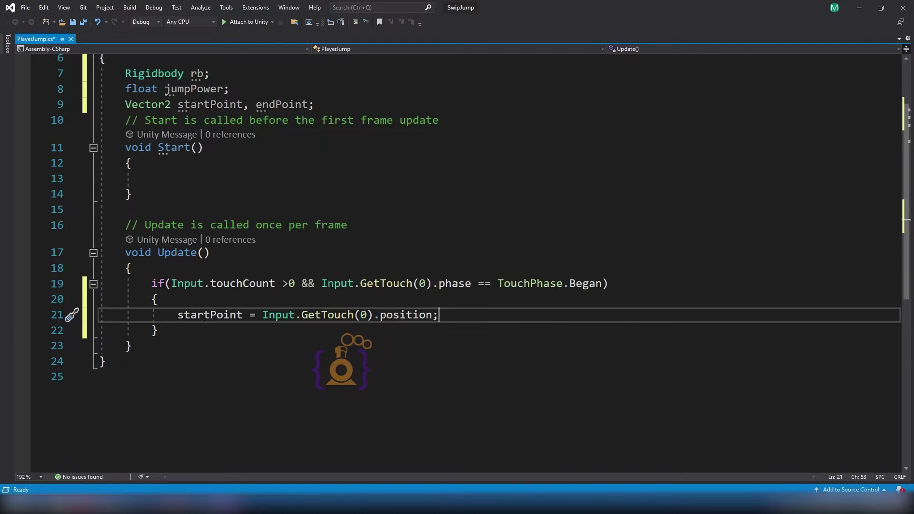
{"action": "double_click", "coordinate": [205, 315]}
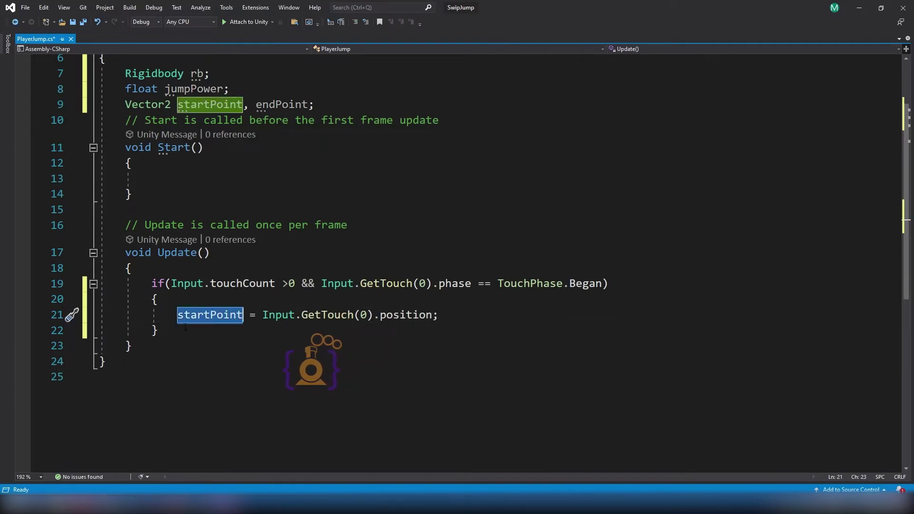
{"action": "left_click", "coordinate": [185, 327]}
Step: Duplicate the touch-began if block and change its phase to TouchPhase.Ended
{"action": "key", "text": "shift+Up"}
{"action": "key", "text": "shift+Up"}
{"action": "key", "text": "shift+Up"}
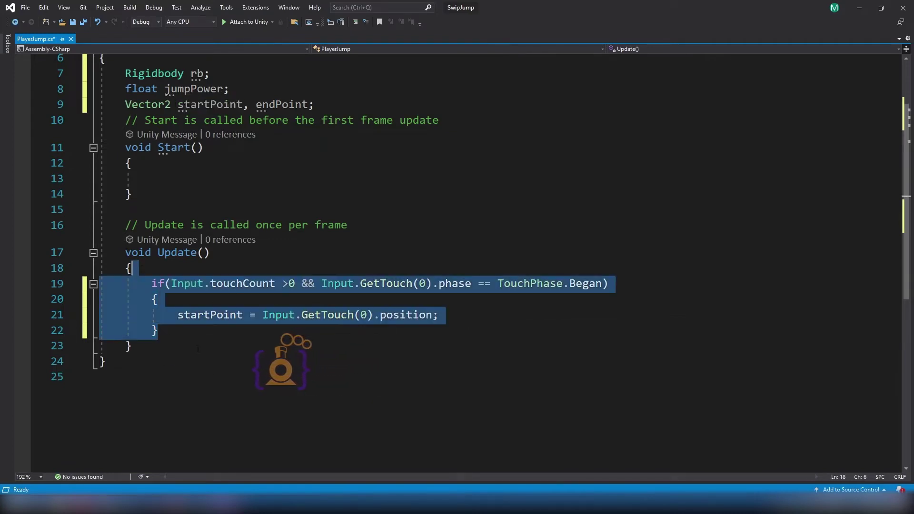
{"action": "left_click", "coordinate": [171, 332]}
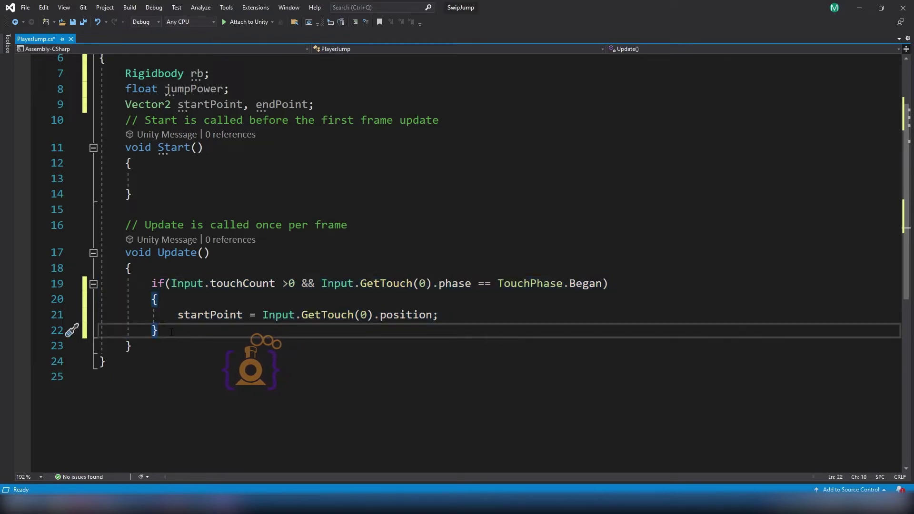
{"action": "key", "text": "Return"}
{"action": "type", "text": "if (Input.touchCount > 0 && Input.GetTouch(0).phase == TouchPhase.Began)         {             startPoint = Input.GetTouch(0).position;         }"}
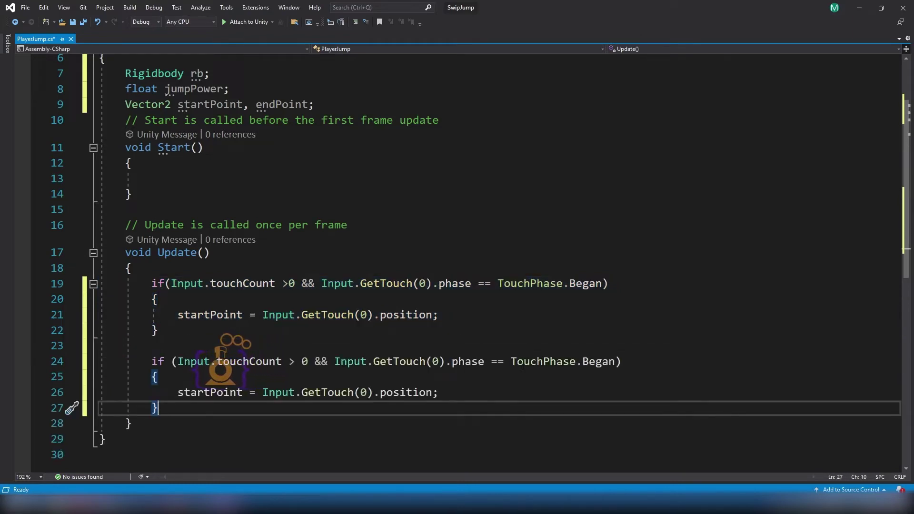
{"action": "double_click", "coordinate": [598, 362]}
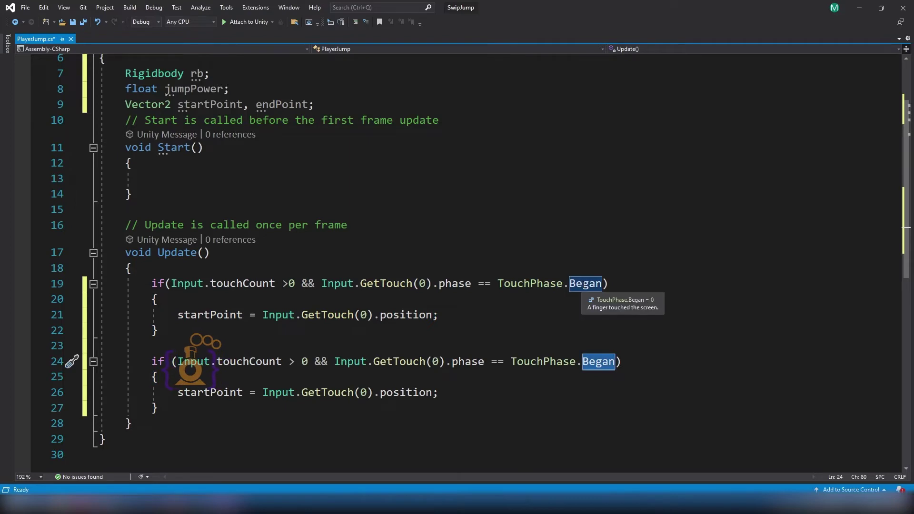
{"action": "type", "text": "e.E"}
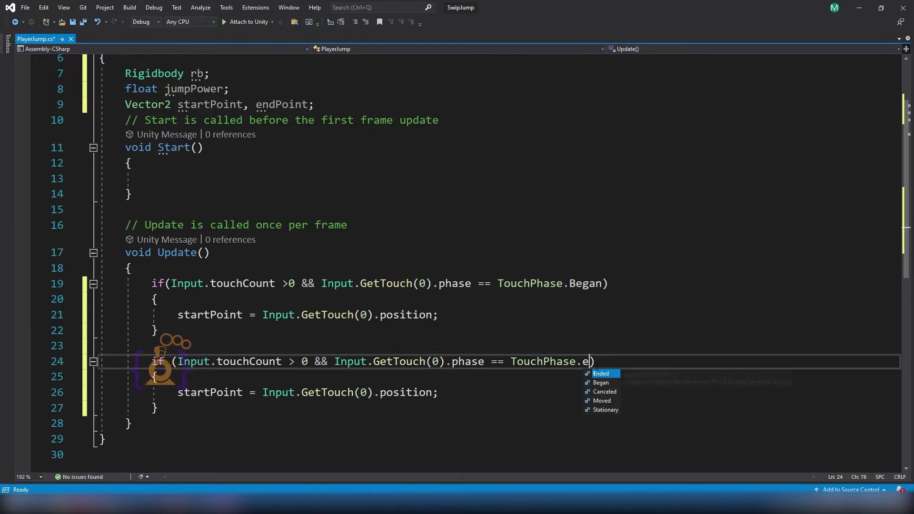
{"action": "type", "text": "nded"}
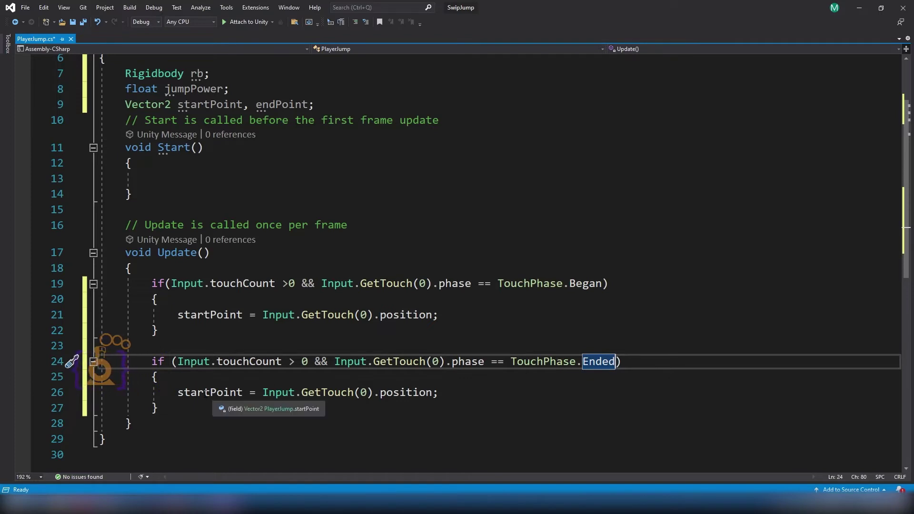
Step: Make the copied block assign endPoint instead of startPoint, and save the script
{"action": "left_click", "coordinate": [209, 104]}
{"action": "double_click", "coordinate": [272, 104]}
{"action": "key", "text": "ctrl+c"}
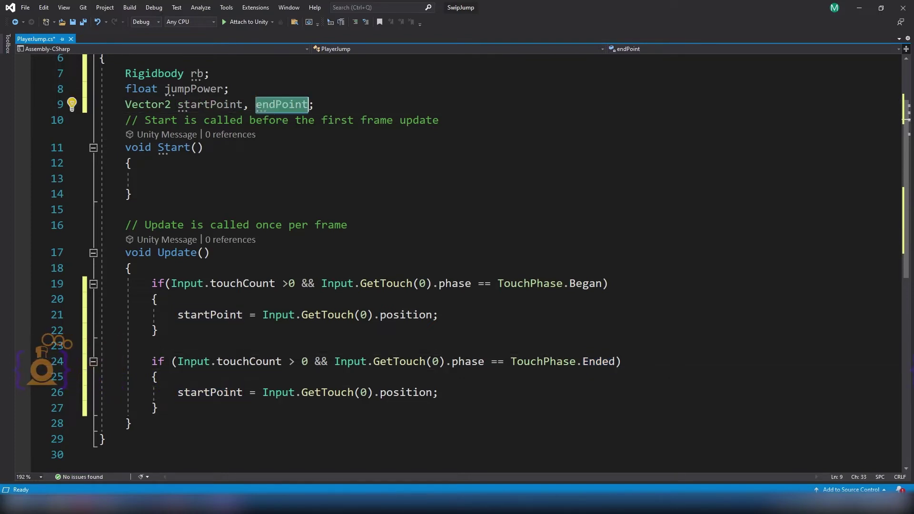
{"action": "left_click", "coordinate": [214, 395]}
{"action": "double_click", "coordinate": [214, 395]}
{"action": "key", "text": "ctrl+v"}
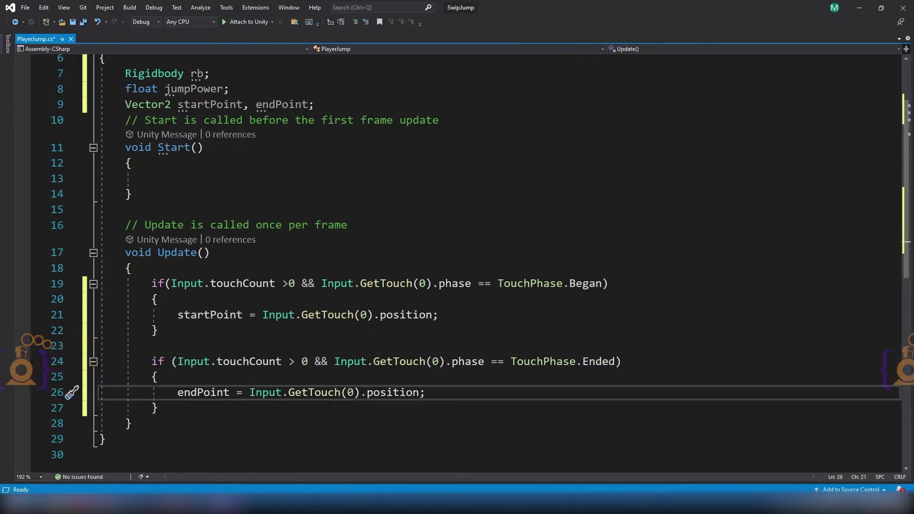
{"action": "left_click", "coordinate": [181, 409]}
{"action": "key", "text": "ctrl+s"}
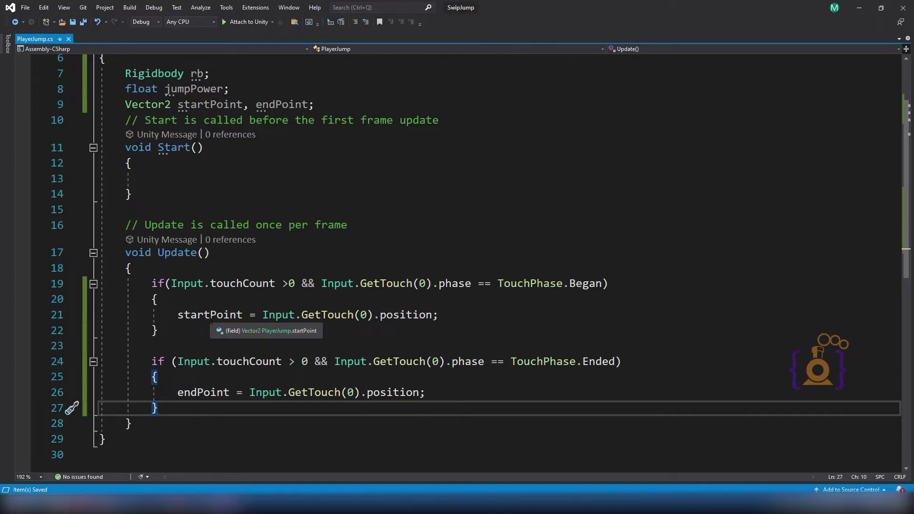
{"action": "key", "text": "alt+Tab"}
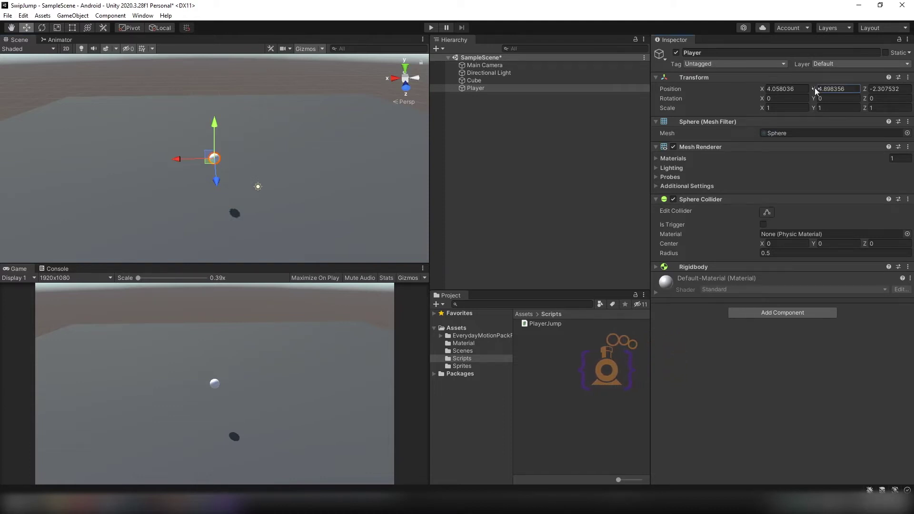
Step: Drag the Player's Position Y value up to about 6.64 to lift the sphere
{"action": "mouse_move", "coordinate": [815, 89]}
{"action": "left_mouse_down"}
{"action": "mouse_move", "coordinate": [850, 85]}
{"action": "mouse_move", "coordinate": [802, 89]}
{"action": "left_mouse_up"}
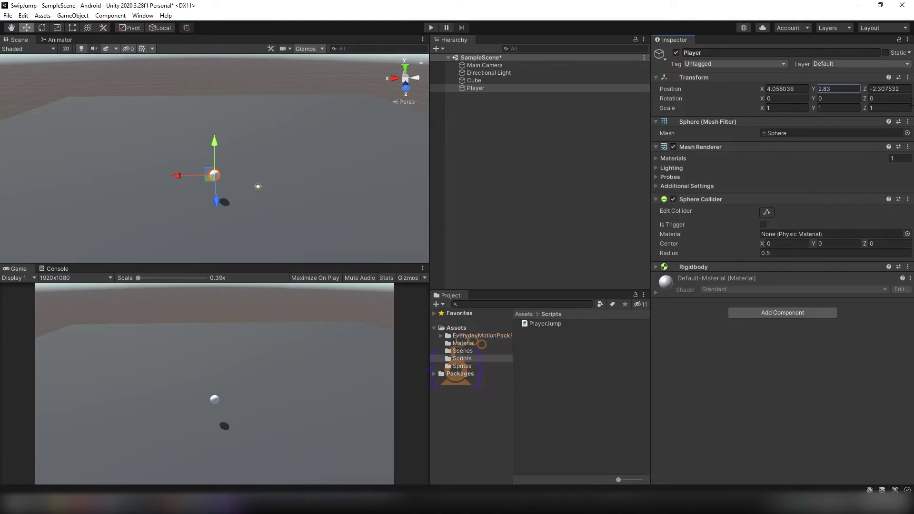
{"action": "left_click_drag", "start_coordinate": [801, 89], "coordinate": [279, 341]}
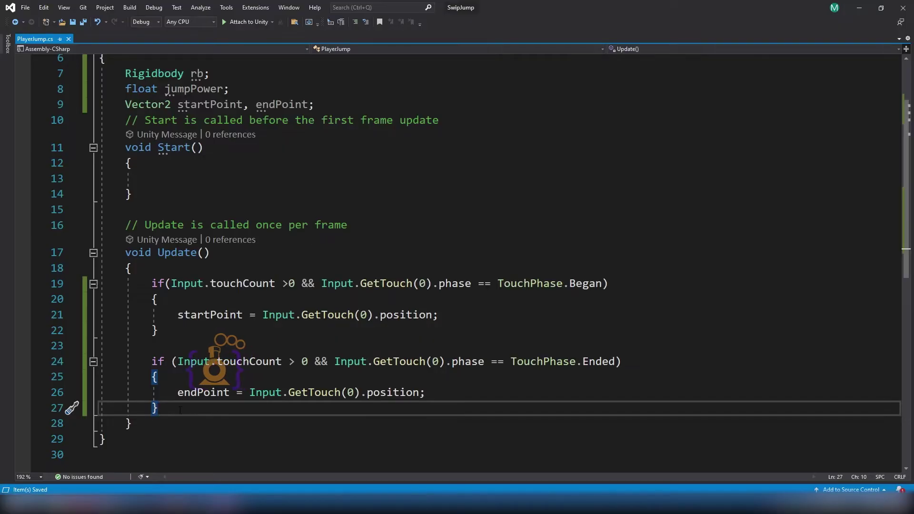
Step: Below the Ended block, add if (endPoint.y > startPoint.y) with an opening brace for its body
{"action": "key", "text": "Return"}
{"action": "type", "text": "if"}
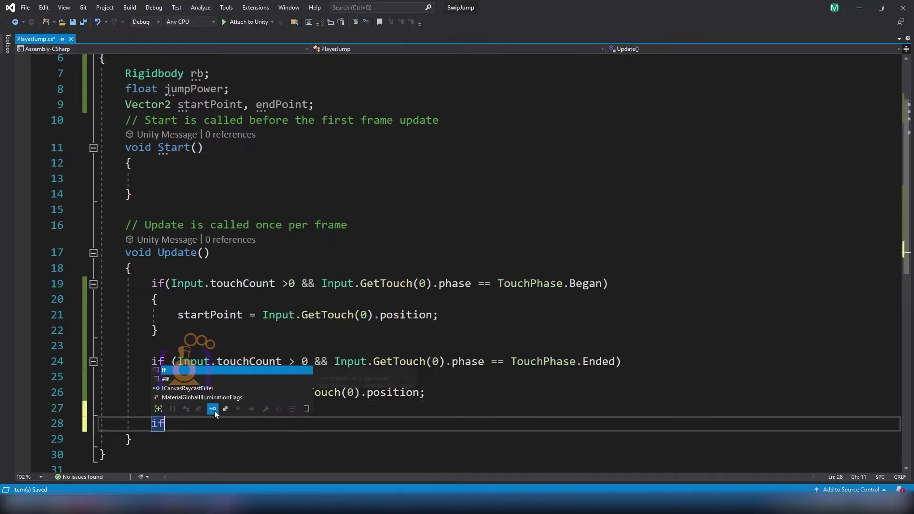
{"action": "type", "text": "(end"}
{"action": "key", "text": "Tab"}
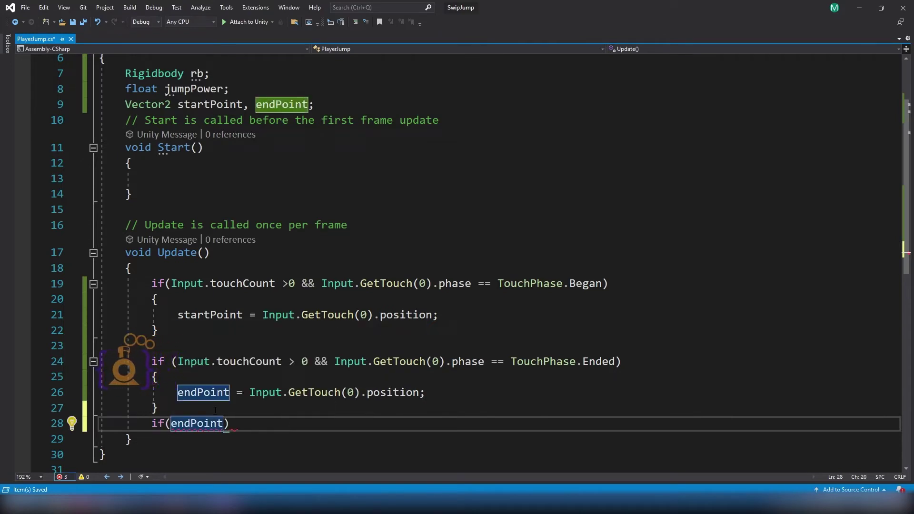
{"action": "type", "text": "."}
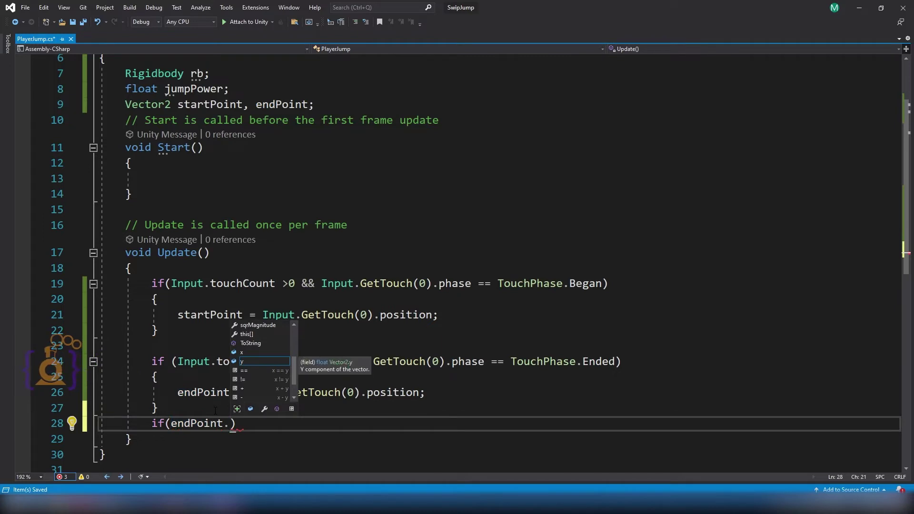
{"action": "type", "text": "y > "}
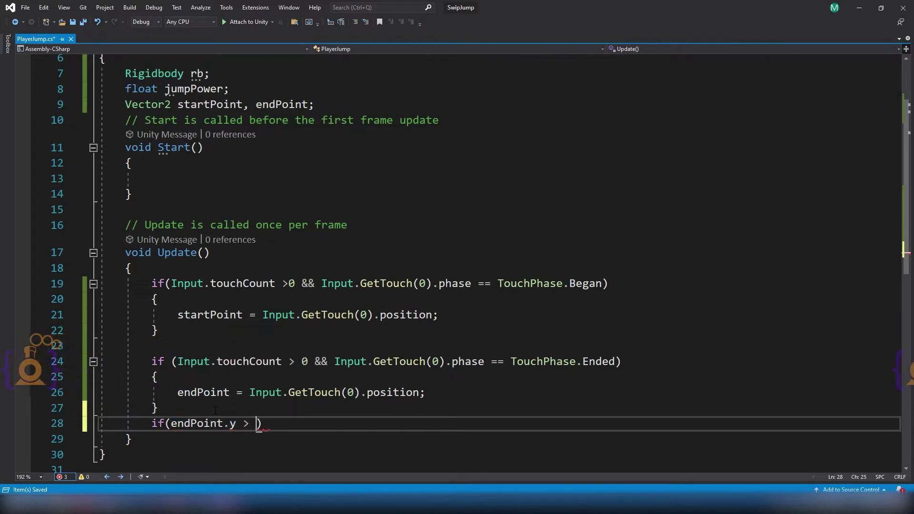
{"action": "type", "text": "startPoint.y"}
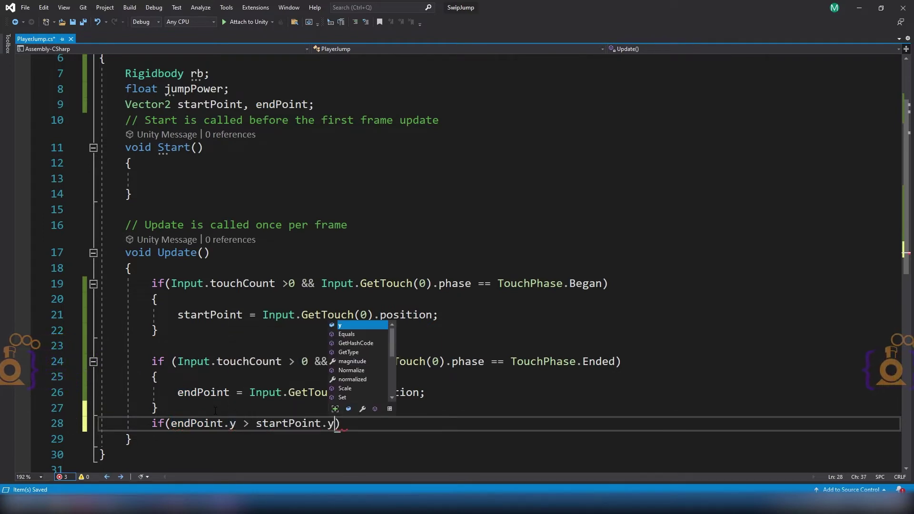
{"action": "key", "text": "Escape"}
{"action": "double_click", "coordinate": [196, 423]}
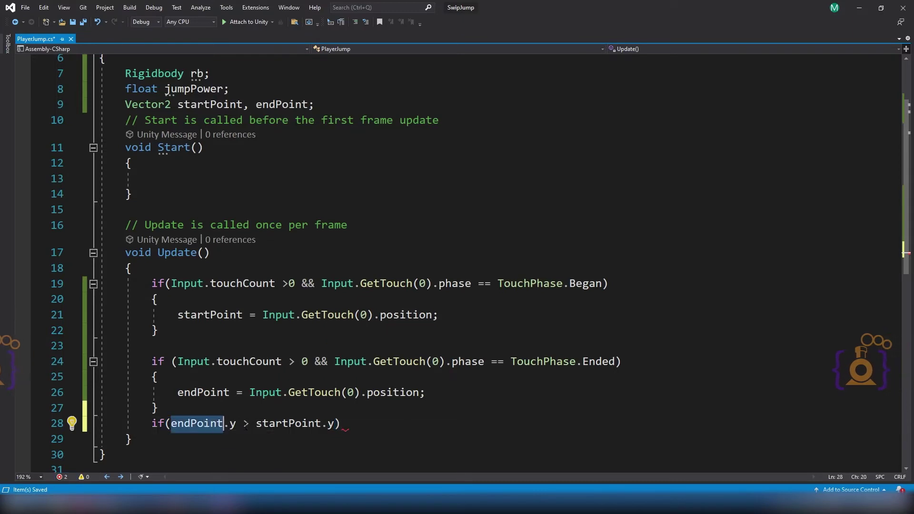
{"action": "double_click", "coordinate": [288, 423]}
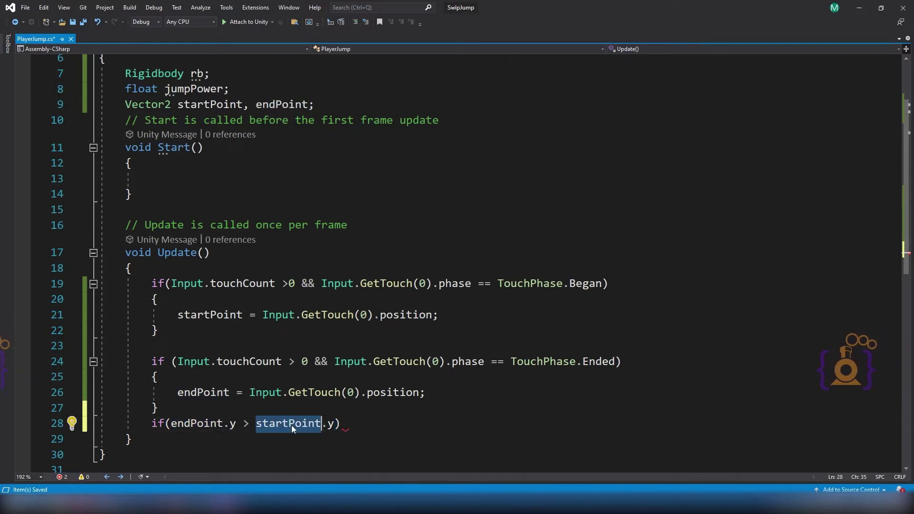
{"action": "left_click", "coordinate": [354, 425]}
{"action": "key", "text": "Return"}
{"action": "type", "text": "{"}
{"action": "key", "text": "Return"}
{"action": "scroll", "coordinate": [213, 356], "scroll_direction": "down", "scroll_amount": 2}
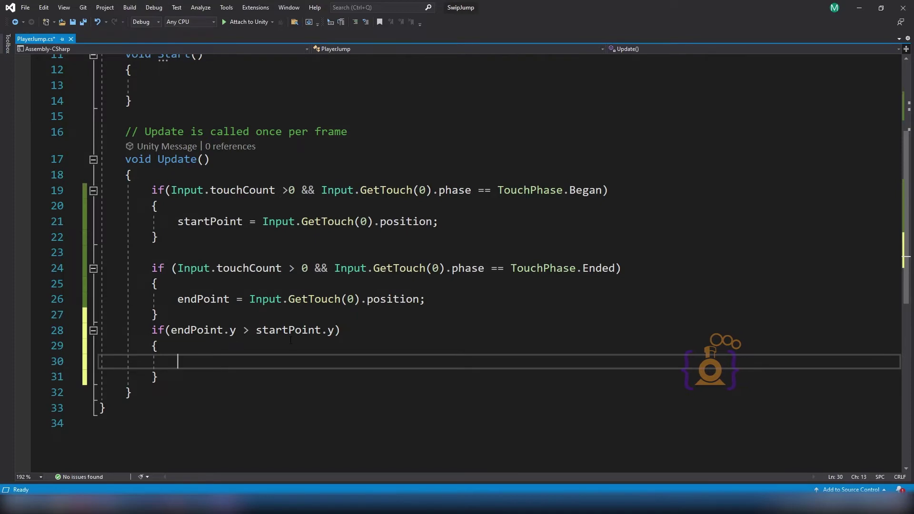
{"action": "scroll", "coordinate": [291, 340], "scroll_direction": "up", "scroll_amount": 4}
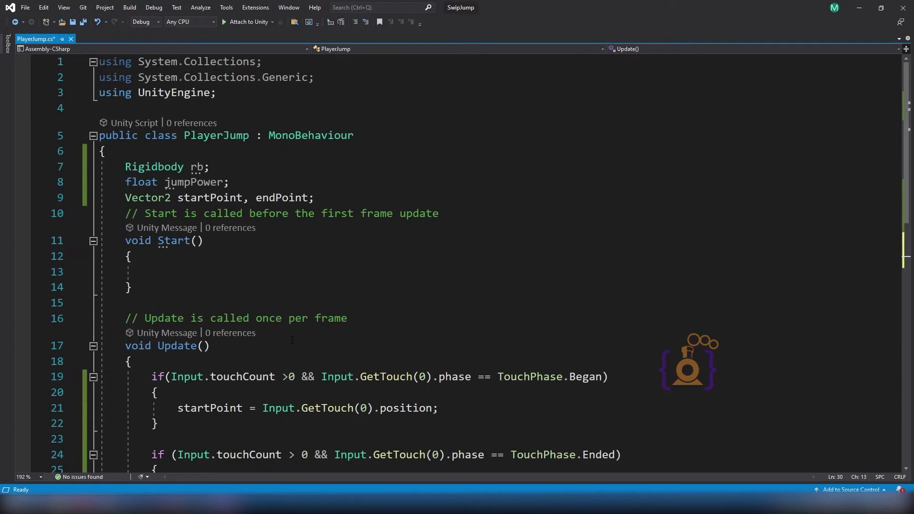
Step: Add a 'bool canJump;' field after the other field declarations
{"action": "left_click", "coordinate": [327, 197]}
{"action": "key", "text": "Return"}
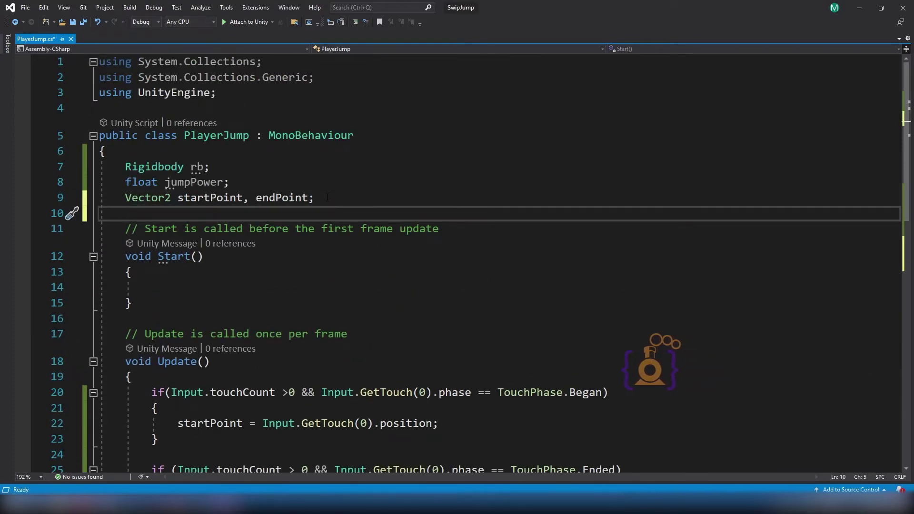
{"action": "type", "text": "bool"}
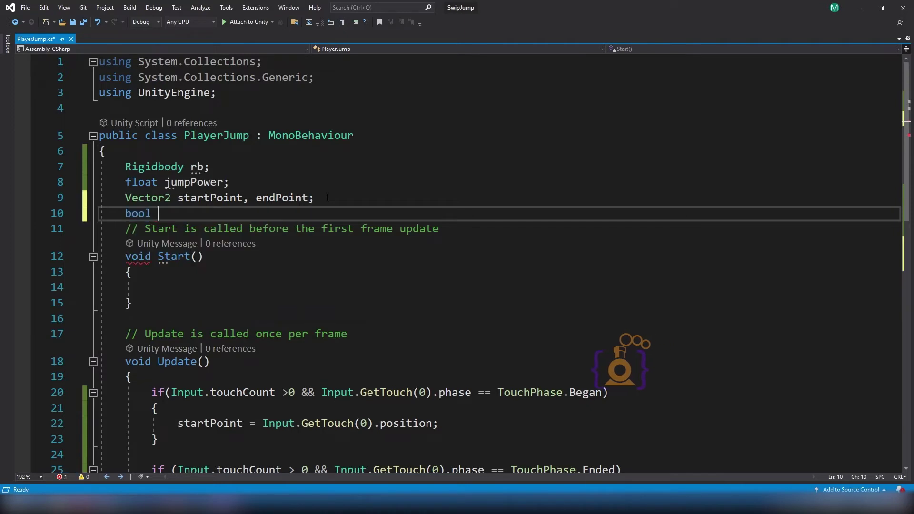
{"action": "type", "text": " canJu"}
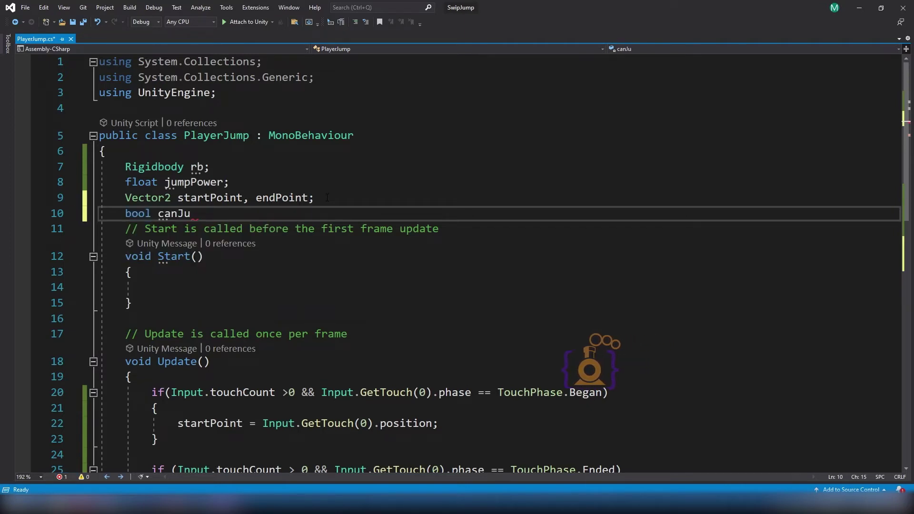
{"action": "type", "text": "mp;"}
Step: Write 'canJump = true;' inside the upward-swipe if block
{"action": "scroll", "coordinate": [327, 197], "scroll_direction": "down", "scroll_amount": 1}
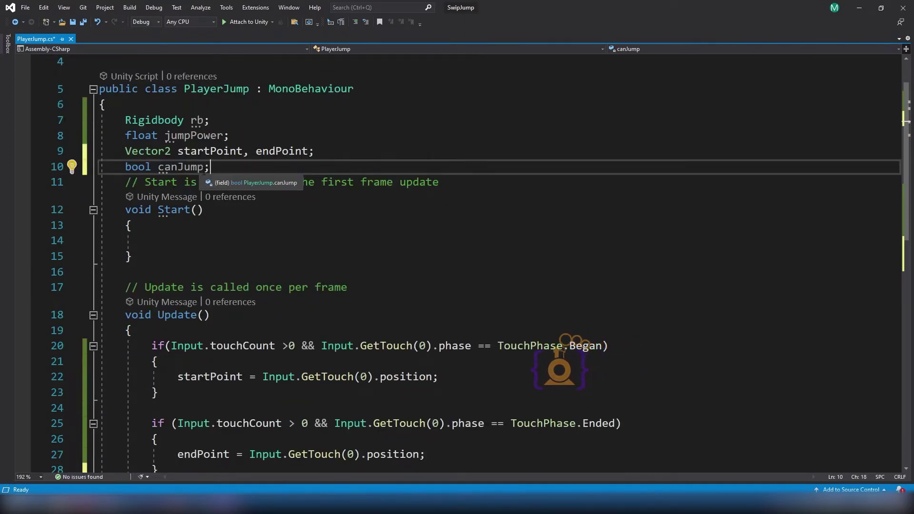
{"action": "scroll", "coordinate": [185, 238], "scroll_direction": "down", "scroll_amount": 3}
{"action": "scroll", "coordinate": [188, 285], "scroll_direction": "down", "scroll_amount": 1}
{"action": "left_click", "coordinate": [190, 327]}
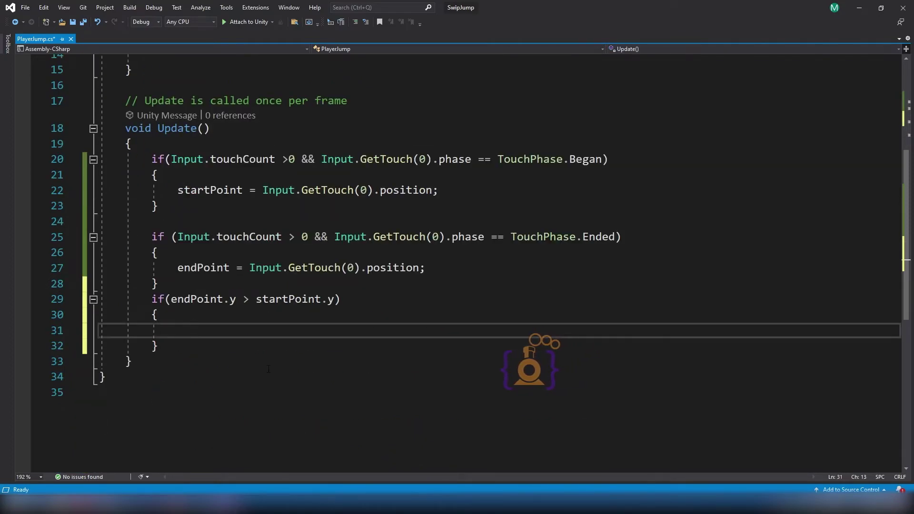
{"action": "type", "text": "canJump = "}
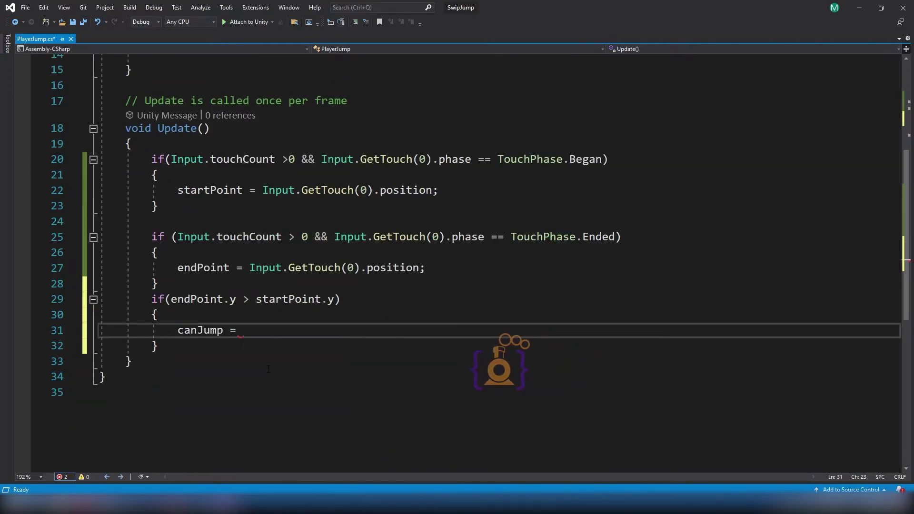
{"action": "type", "text": "true;"}
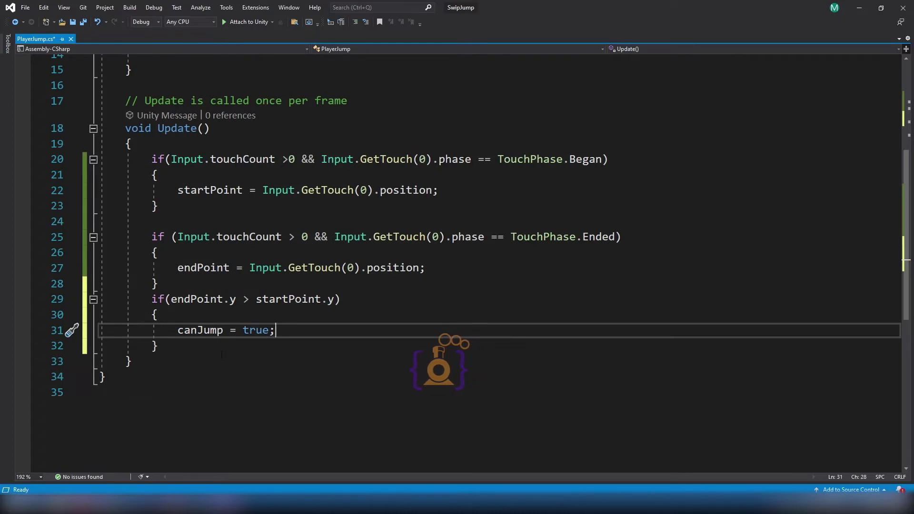
{"action": "left_click", "coordinate": [151, 159]}
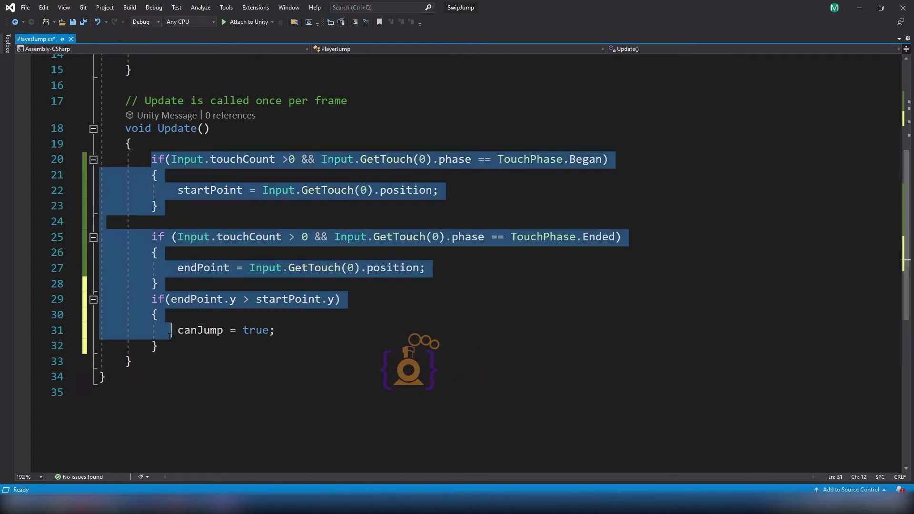
Step: Insert two blank lines after Update()'s closing brace, still inside the PlayerJump class
{"action": "left_click_drag", "start_coordinate": [152, 160], "coordinate": [158, 346]}
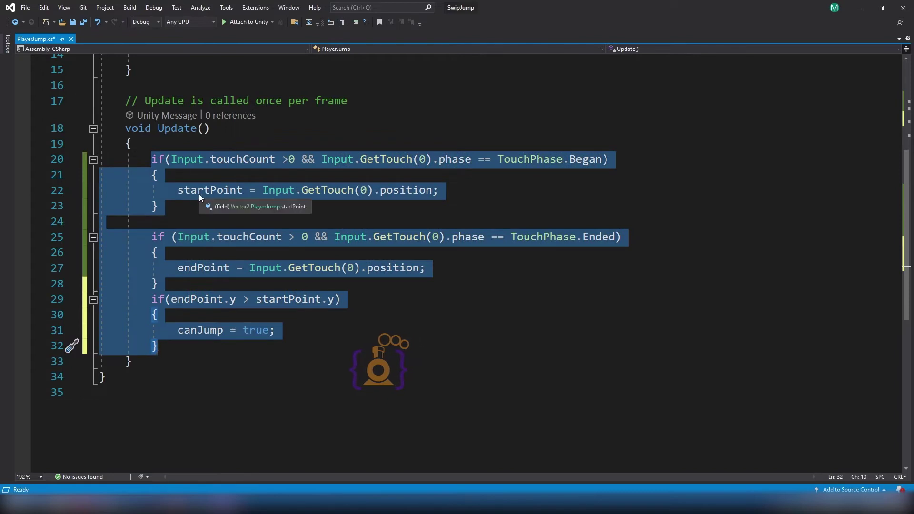
{"action": "left_click", "coordinate": [181, 126]}
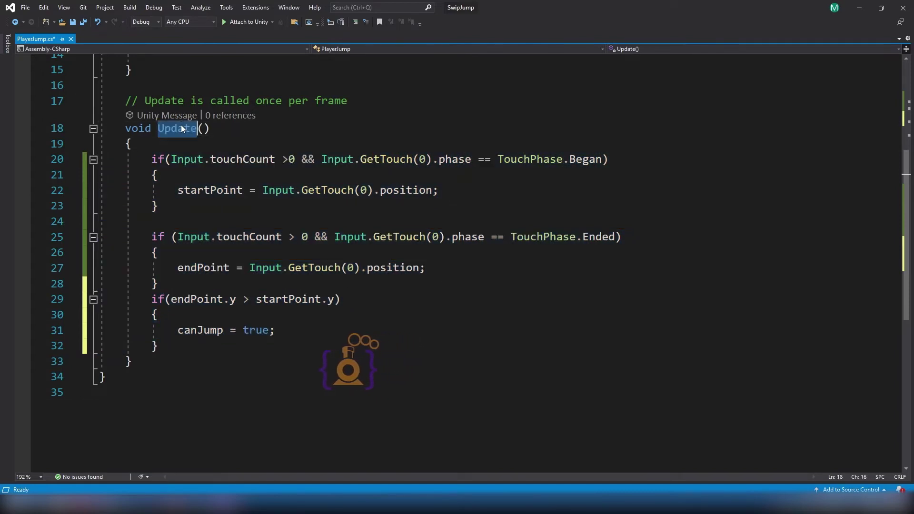
{"action": "left_click", "coordinate": [229, 124]}
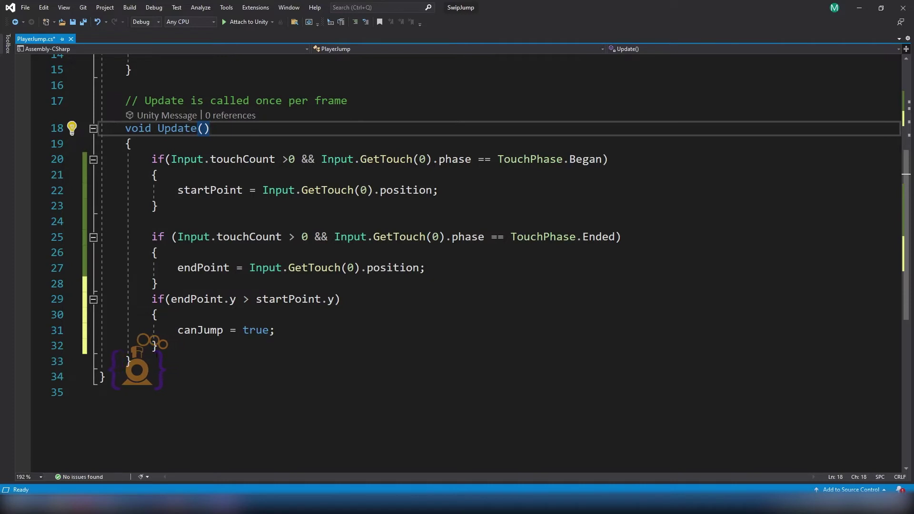
{"action": "left_click", "coordinate": [142, 360]}
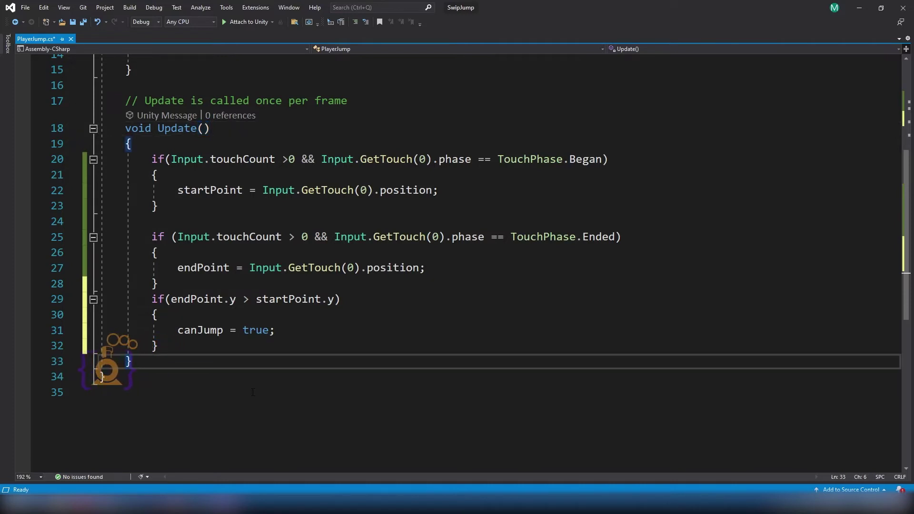
{"action": "key", "text": "Return"}
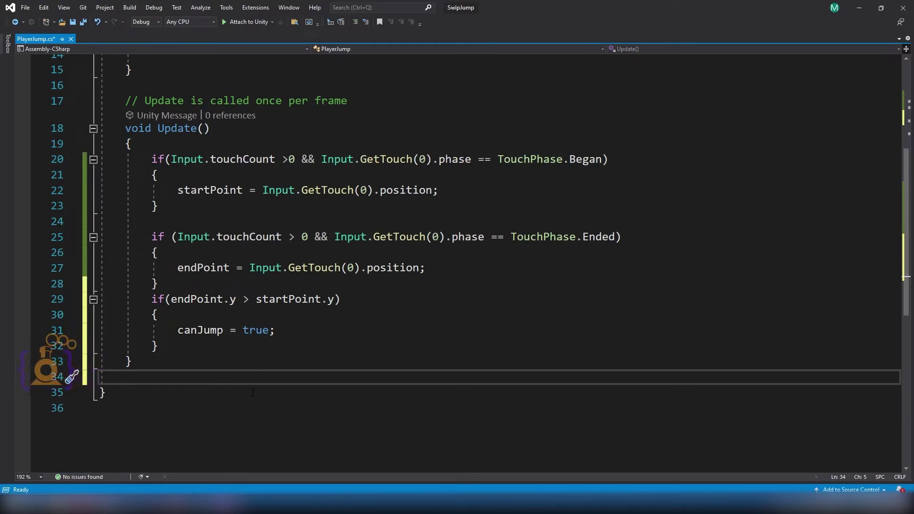
{"action": "key", "text": "Return"}
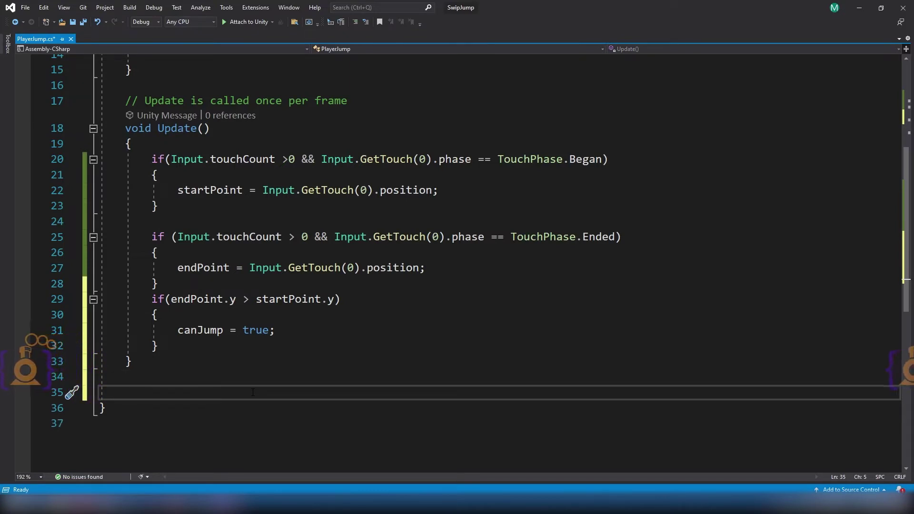
Step: Create a FixedUpdate() method holding an empty if (canJump) { } block
{"action": "type", "text": "Fix"}
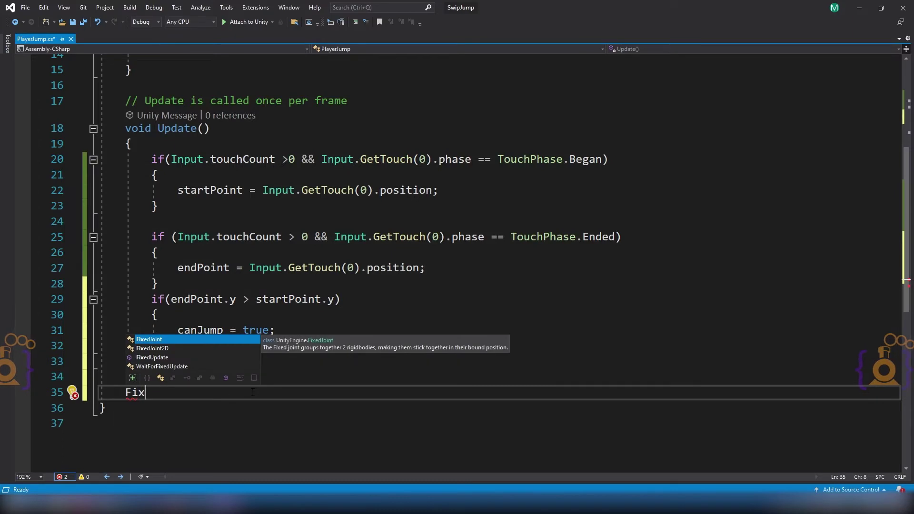
{"action": "key", "text": "Down"}
{"action": "key", "text": "Down"}
{"action": "key", "text": "Tab"}
{"action": "type", "text": "i"}
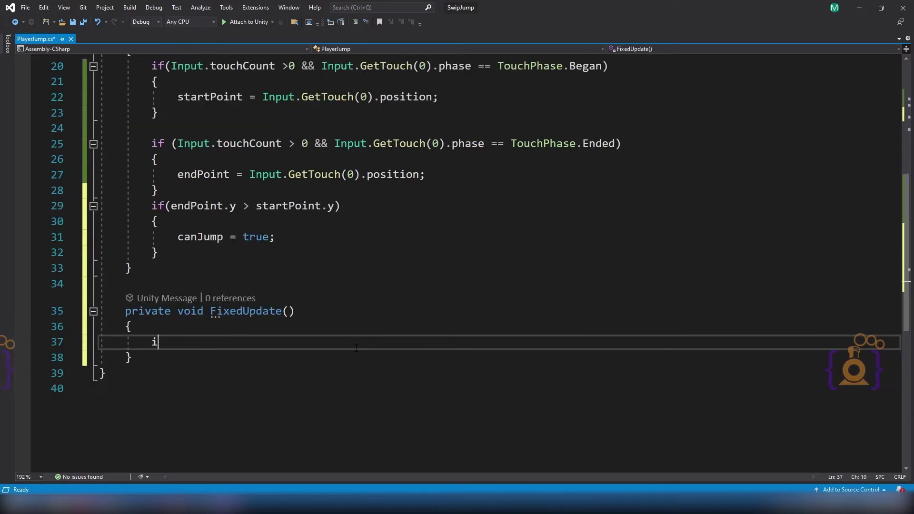
{"action": "type", "text": "f(ca"}
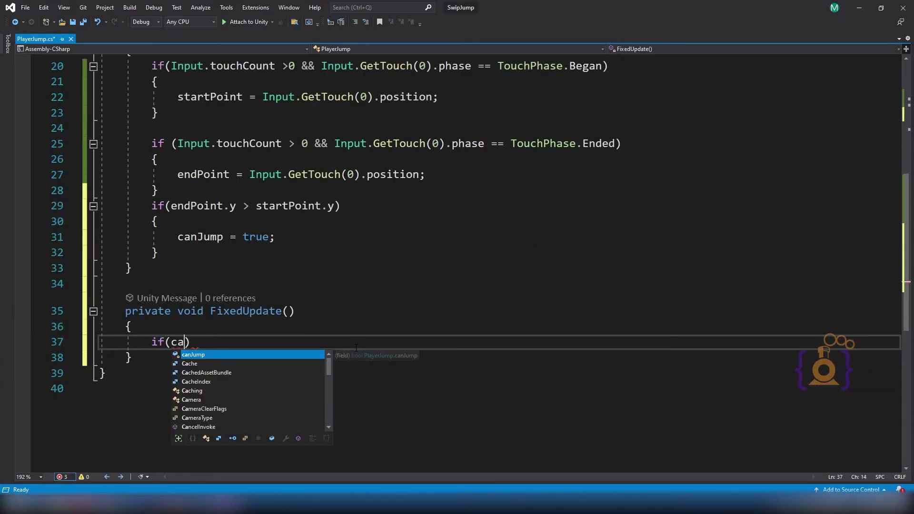
{"action": "key", "text": "Tab"}
{"action": "type", "text": ")"}
{"action": "key", "text": "Return"}
{"action": "type", "text": "{"}
{"action": "key", "text": "Return"}
{"action": "double_click", "coordinate": [193, 344]}
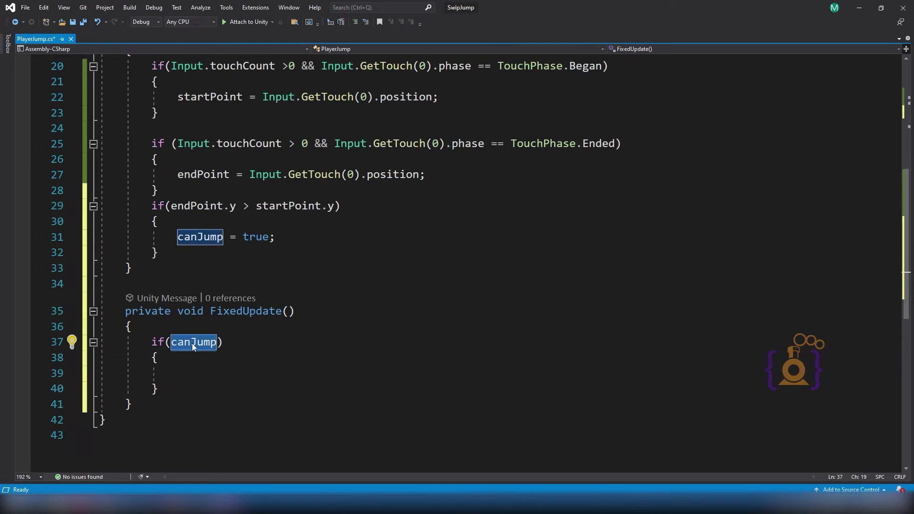
{"action": "left_click", "coordinate": [194, 373]}
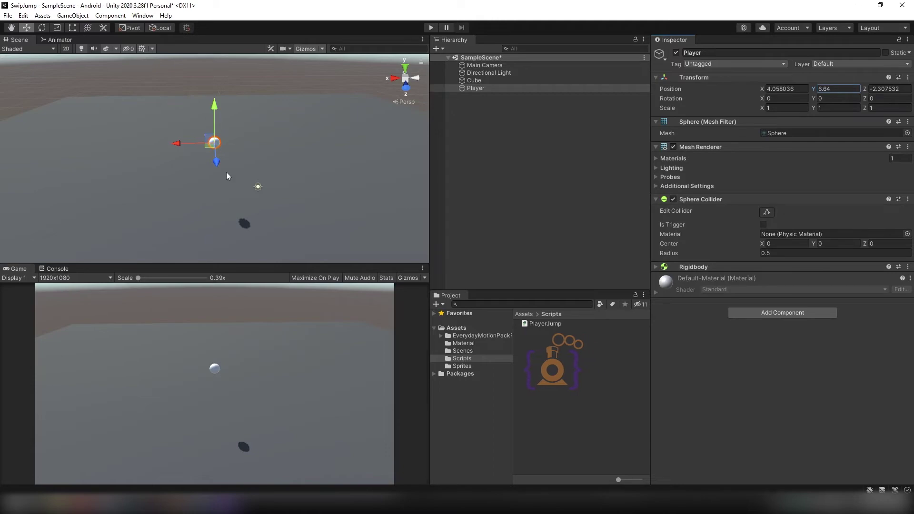
Step: Scroll through PlayerJump to check the rb Rigidbody field declaration and the FixedUpdate block
{"action": "left_click", "coordinate": [228, 502]}
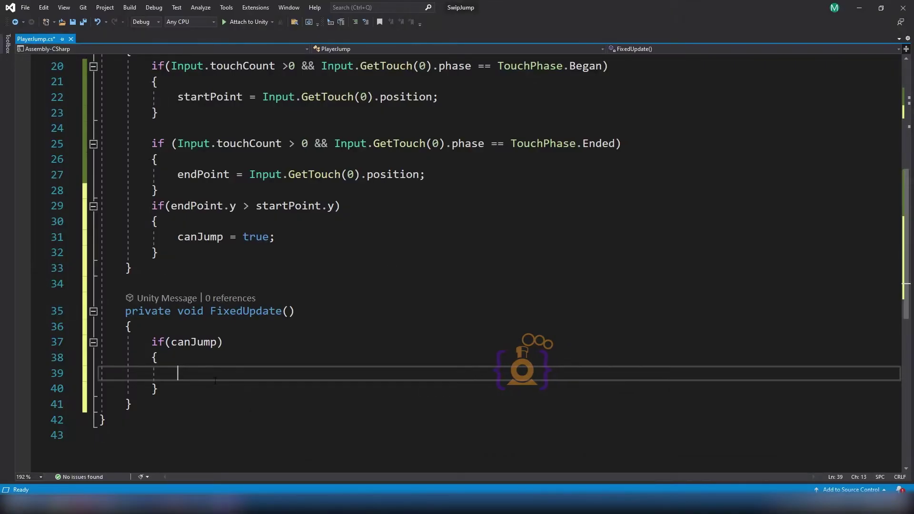
{"action": "scroll", "coordinate": [233, 319], "scroll_direction": "up", "scroll_amount": 7}
{"action": "scroll", "coordinate": [210, 306], "scroll_direction": "down", "scroll_amount": 2}
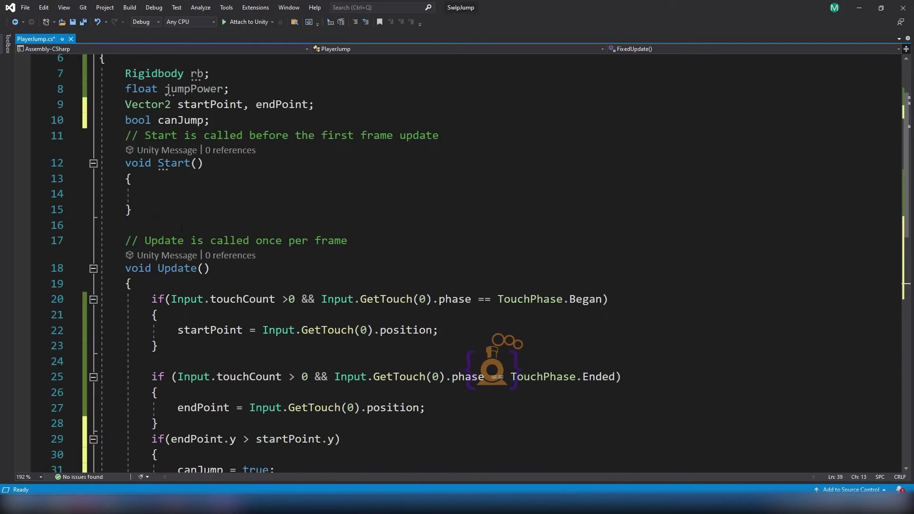
{"action": "scroll", "coordinate": [181, 228], "scroll_direction": "up", "scroll_amount": 1}
{"action": "left_click", "coordinate": [205, 119]}
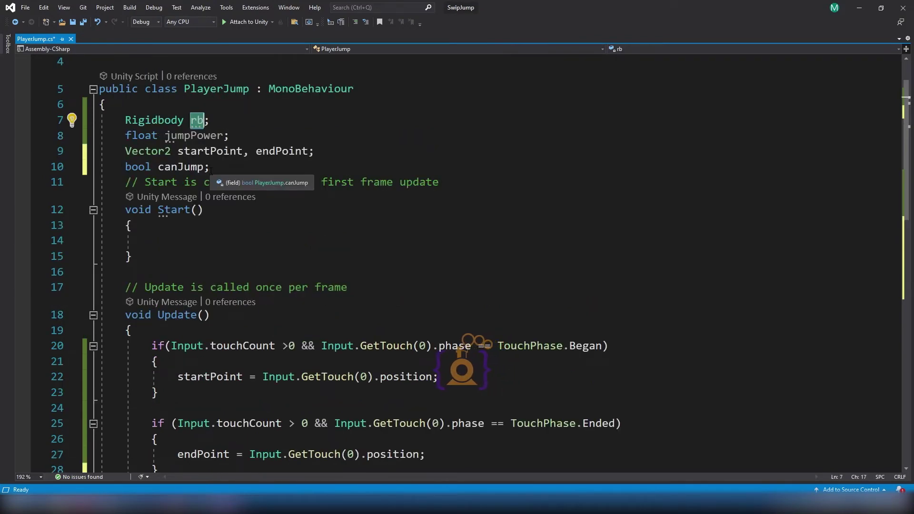
{"action": "scroll", "coordinate": [181, 360], "scroll_direction": "down", "scroll_amount": 5}
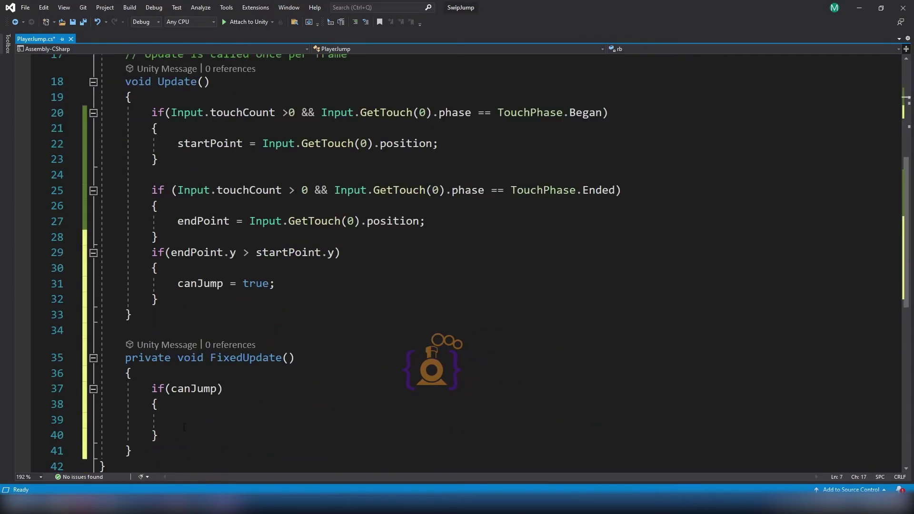
{"action": "left_click", "coordinate": [179, 360]}
{"action": "scroll", "coordinate": [181, 360], "scroll_direction": "up", "scroll_amount": 5}
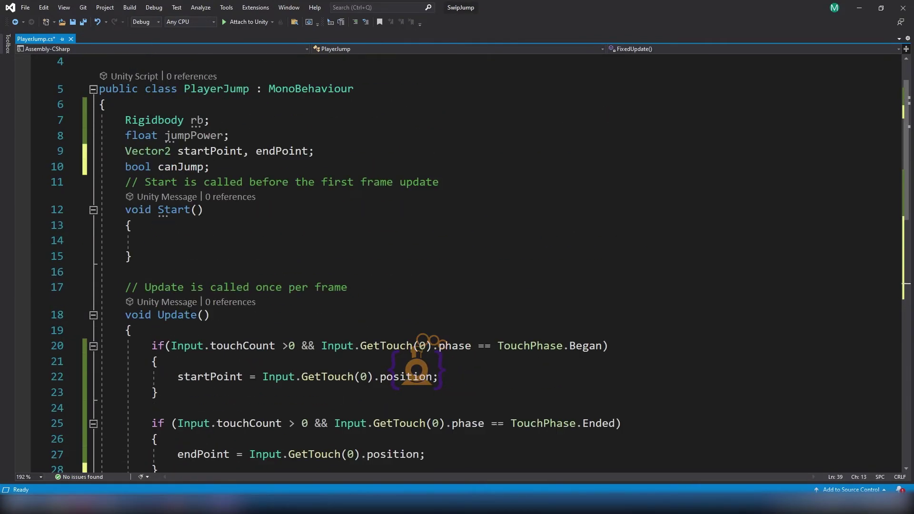
{"action": "left_click", "coordinate": [200, 119]}
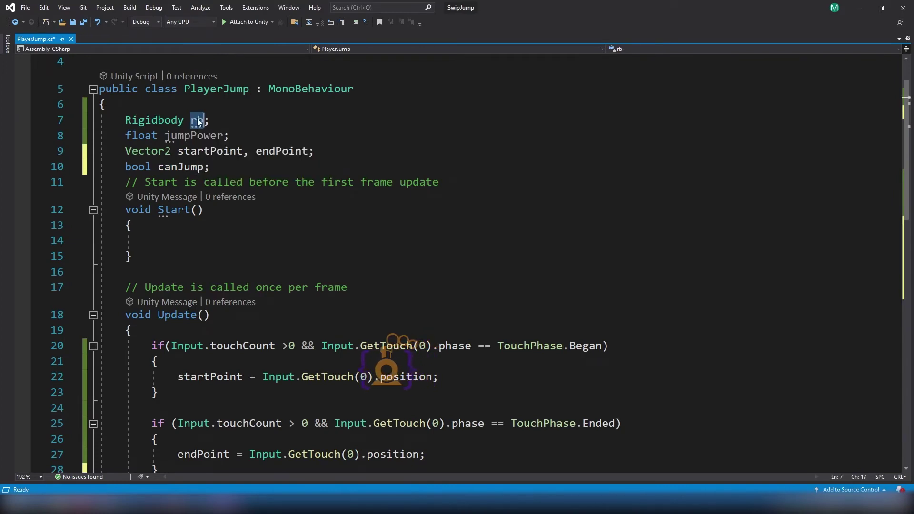
Step: Inside Start(), write rb = GetComponent<Rigidbody>(); to cache the Player's Rigidbody
{"action": "left_click", "coordinate": [174, 234]}
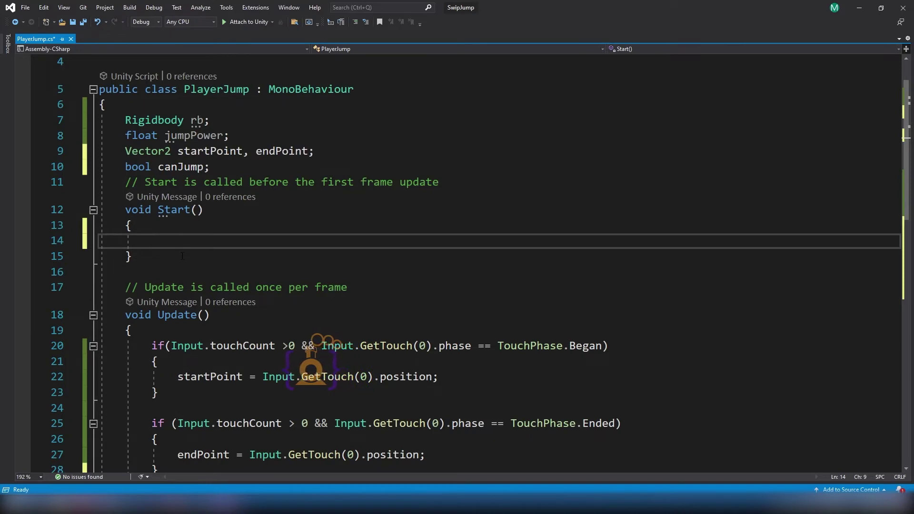
{"action": "type", "text": "rb "}
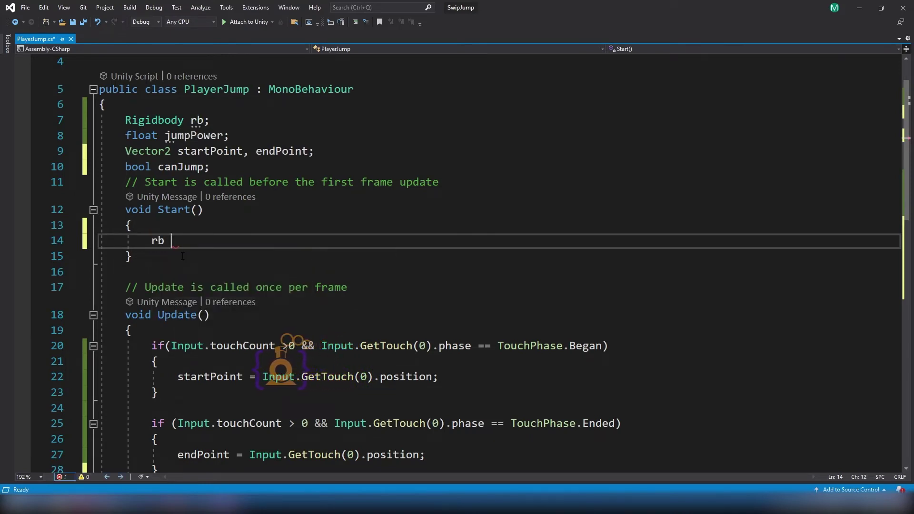
{"action": "type", "text": "= Ge"}
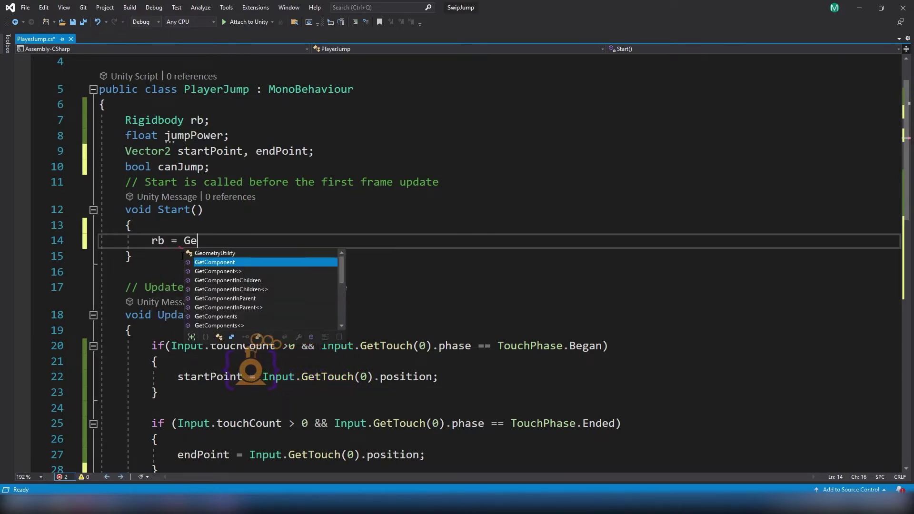
{"action": "key", "text": "Tab"}
{"action": "type", "text": "<"}
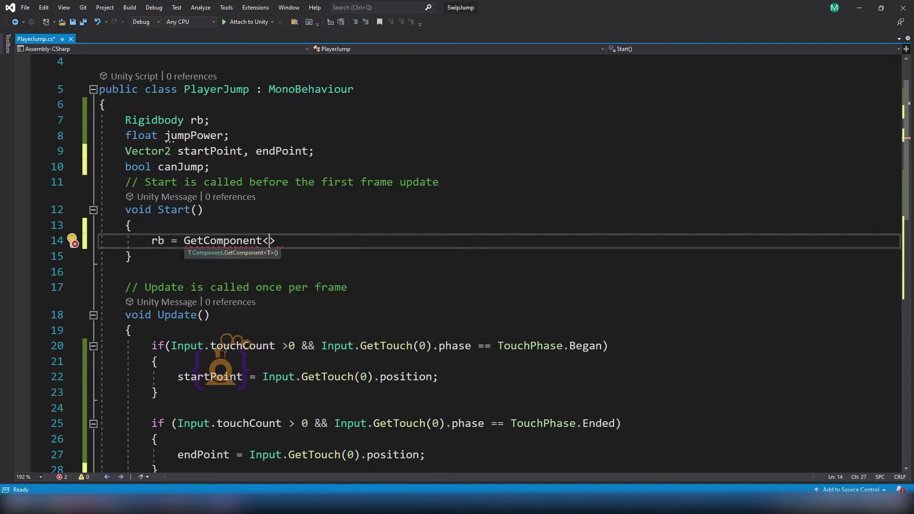
{"action": "type", "text": "Ri"}
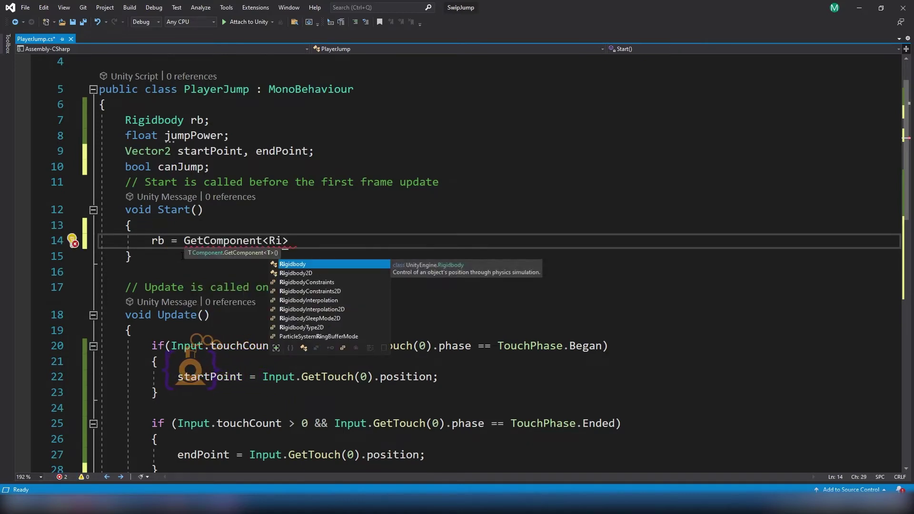
{"action": "key", "text": "Tab"}
{"action": "type", "text": ">();"}
{"action": "left_click", "coordinate": [171, 240]}
{"action": "left_click_drag", "start_coordinate": [151, 240], "coordinate": [358, 239]}
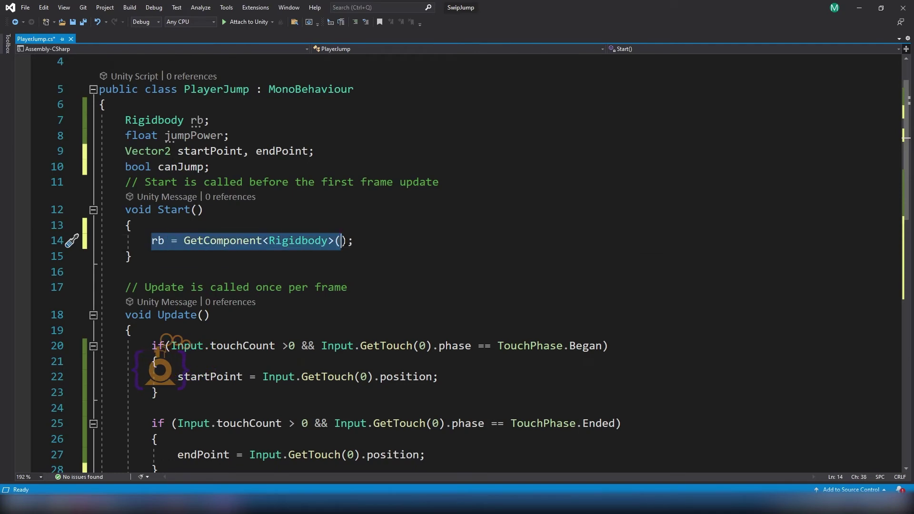
{"action": "double_click", "coordinate": [158, 242]}
Step: In the if (canJump) block, write rb.AddForce(Vector3.up*20) as the upward force
{"action": "scroll", "coordinate": [254, 241], "scroll_direction": "down", "scroll_amount": 2}
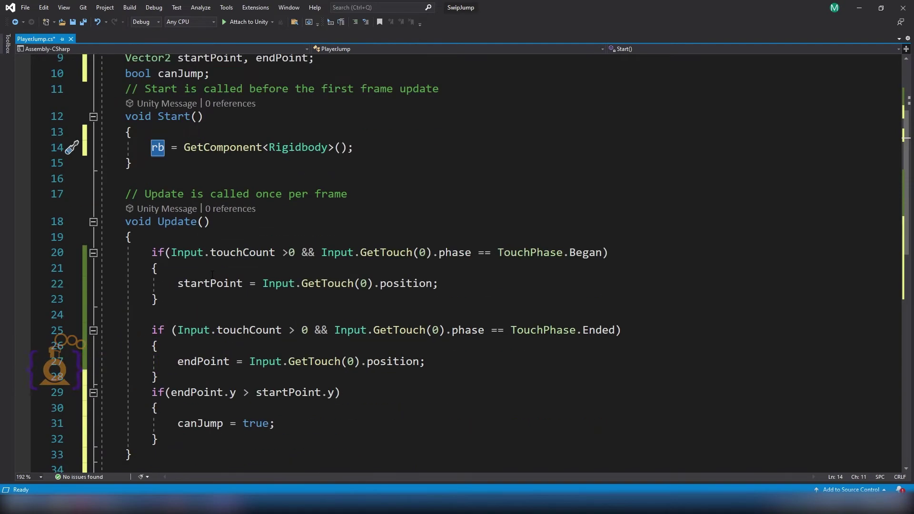
{"action": "scroll", "coordinate": [213, 275], "scroll_direction": "down", "scroll_amount": 3}
{"action": "scroll", "coordinate": [188, 362], "scroll_direction": "down", "scroll_amount": 2}
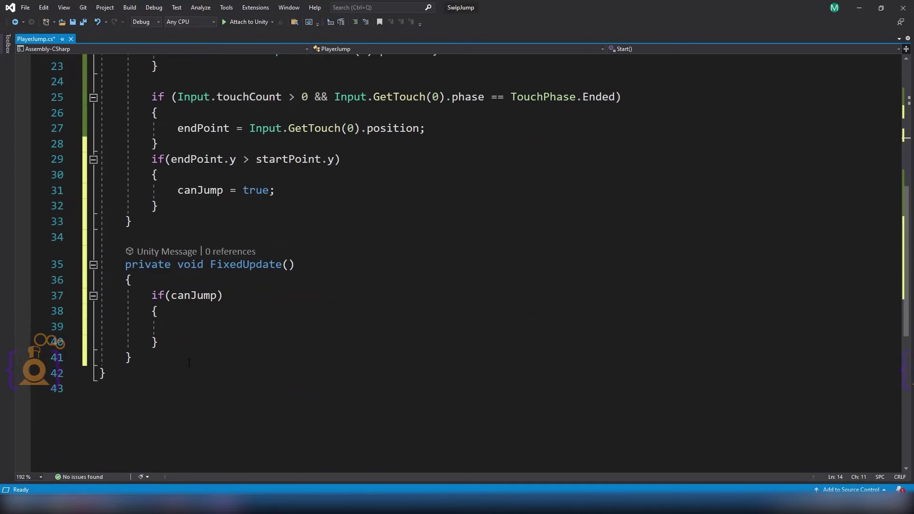
{"action": "left_click", "coordinate": [187, 327]}
{"action": "type", "text": "rb"}
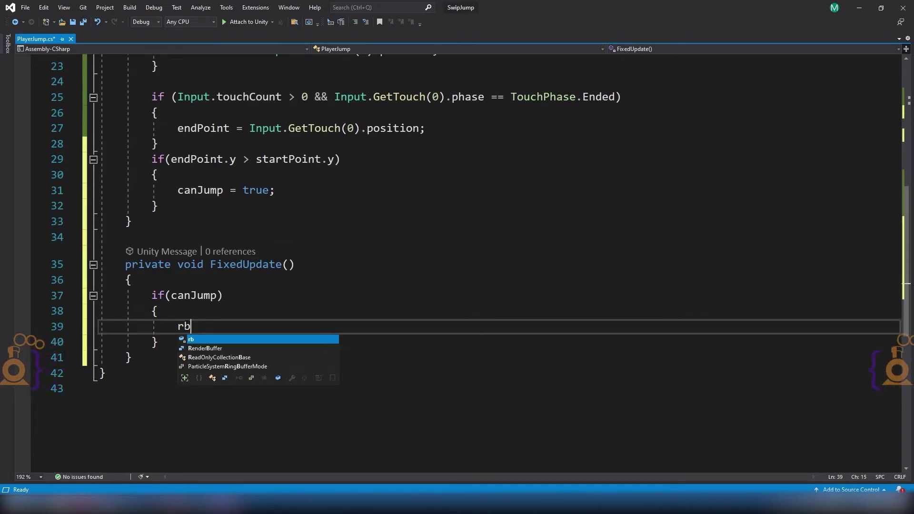
{"action": "type", "text": "."}
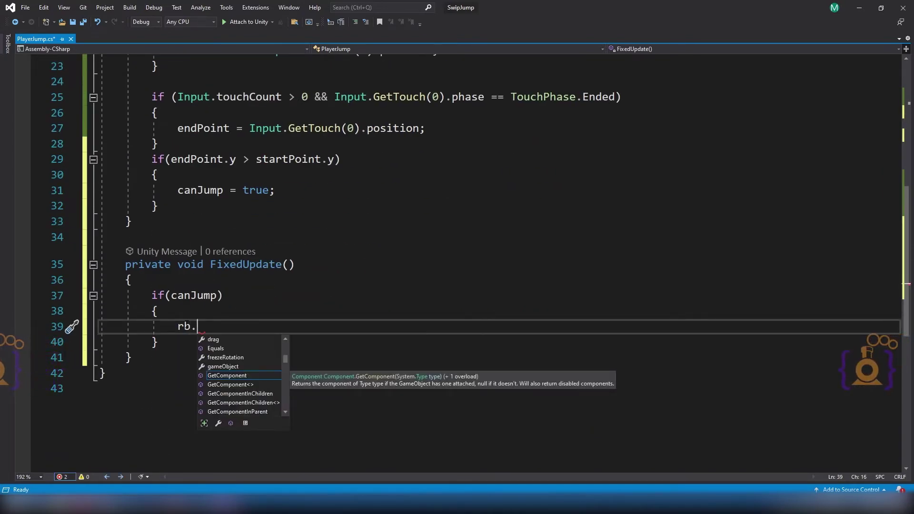
{"action": "type", "text": "Ad"}
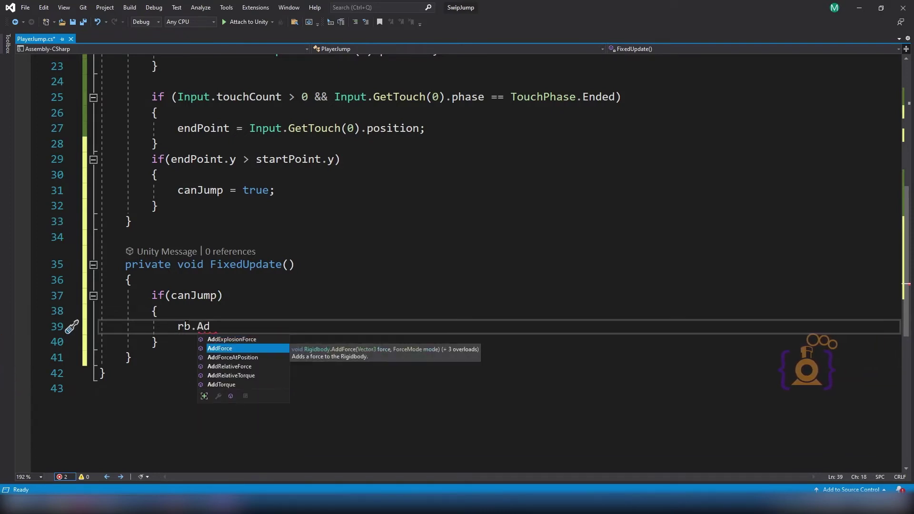
{"action": "key", "text": "Tab"}
{"action": "type", "text": "("}
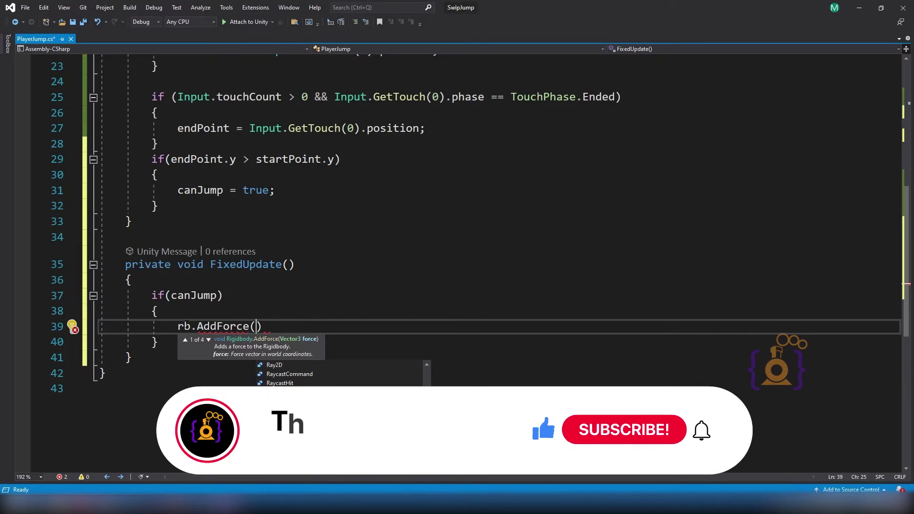
{"action": "type", "text": "Ve"}
{"action": "key", "text": "Down"}
{"action": "key", "text": "Down"}
{"action": "key", "text": "Tab"}
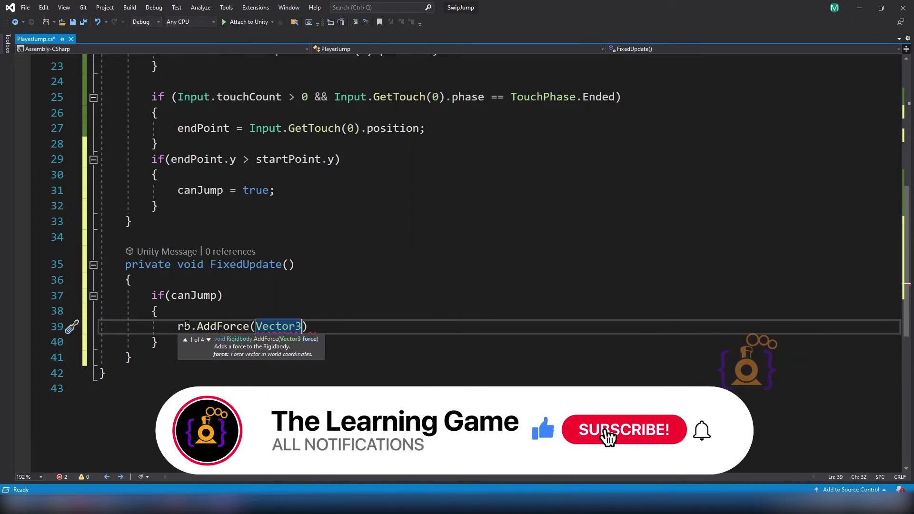
{"action": "type", "text": ".u"}
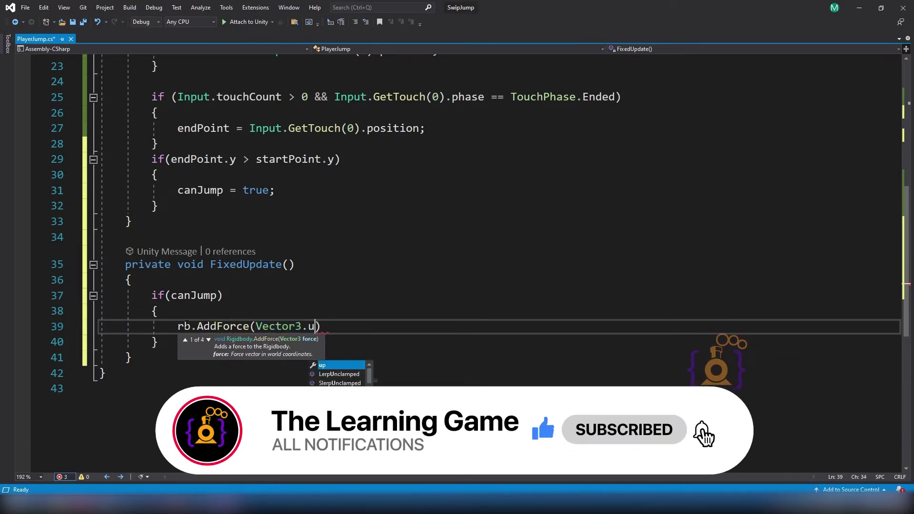
{"action": "type", "text": "p"}
{"action": "key", "text": "Escape"}
{"action": "key", "text": "Escape"}
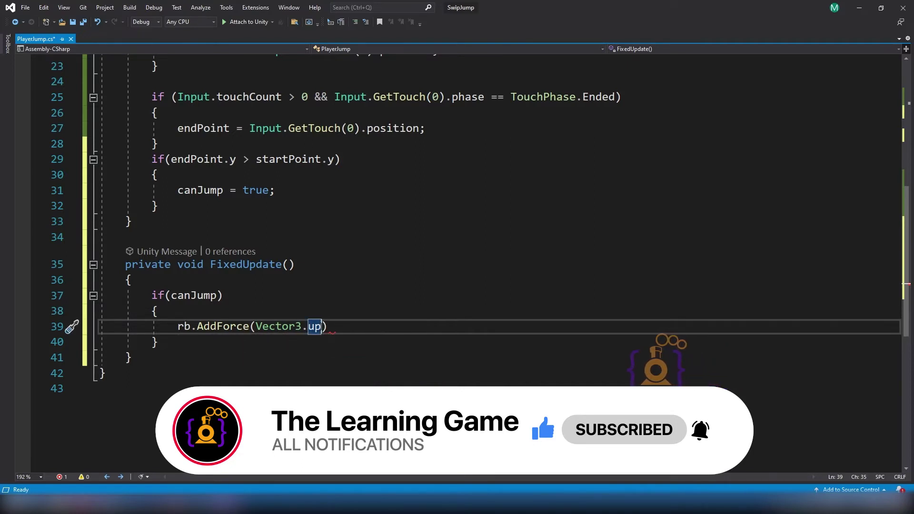
{"action": "mouse_move", "coordinate": [316, 328]}
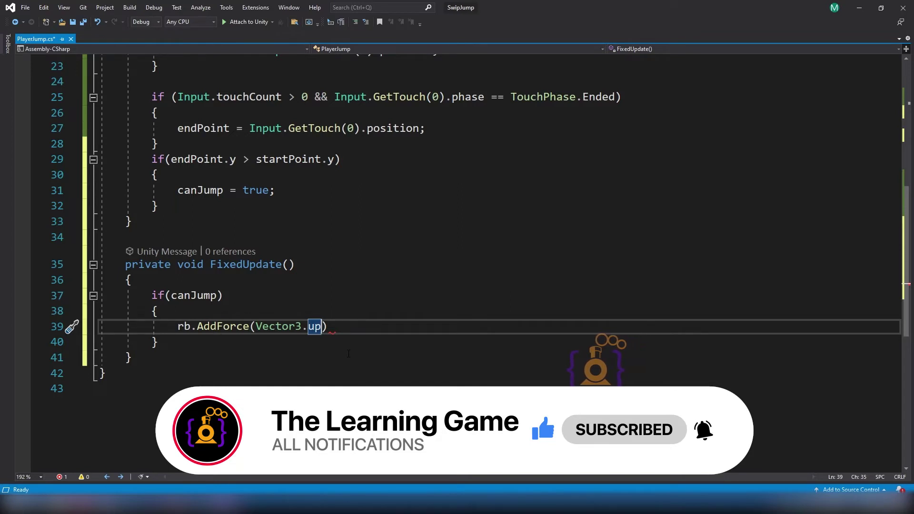
{"action": "type", "text": "*"}
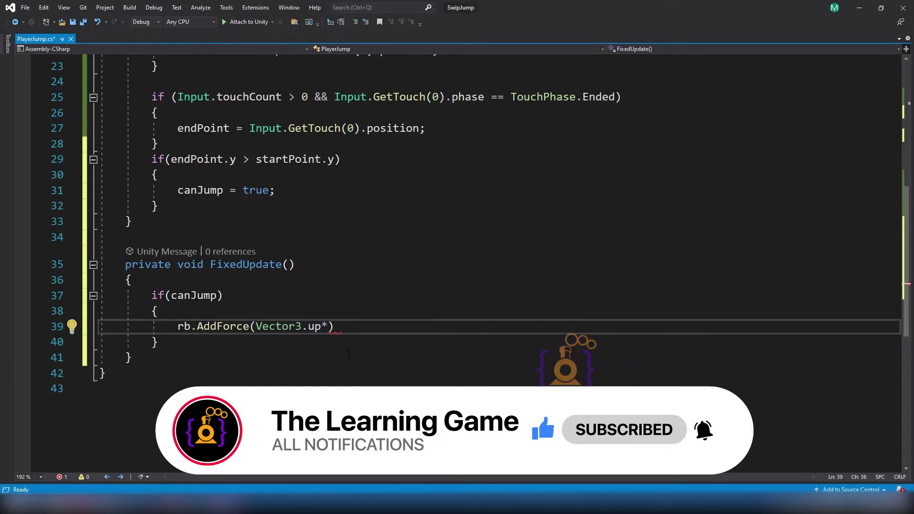
{"action": "type", "text": "100"}
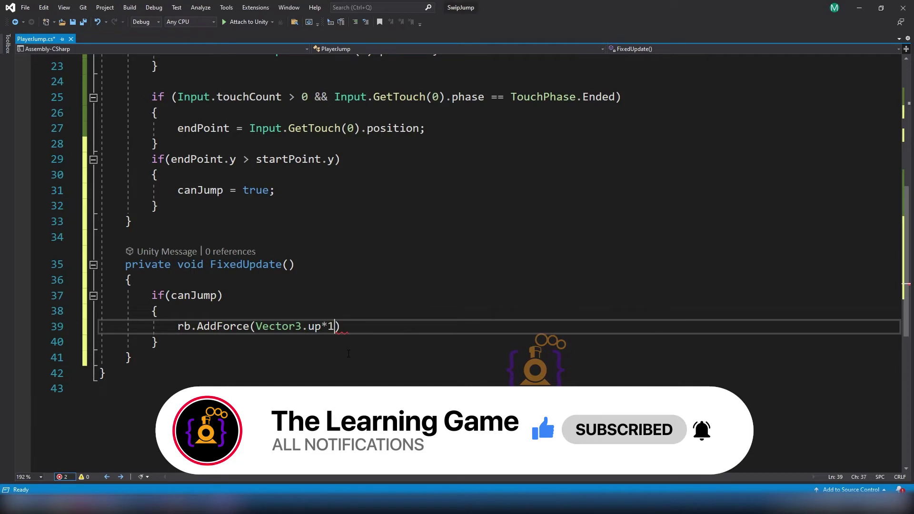
{"action": "key", "text": "BackSpace"}
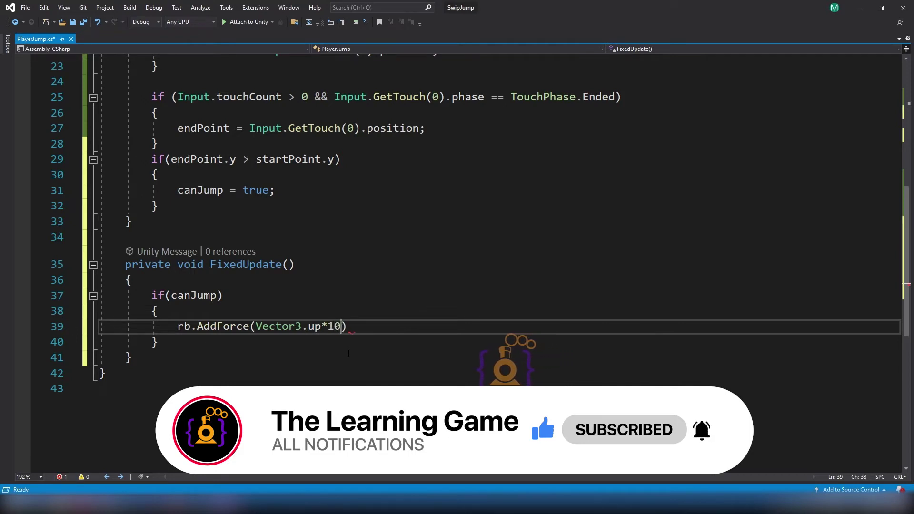
{"action": "key", "text": "BackSpace"}
{"action": "key", "text": "BackSpace"}
{"action": "type", "text": "20"}
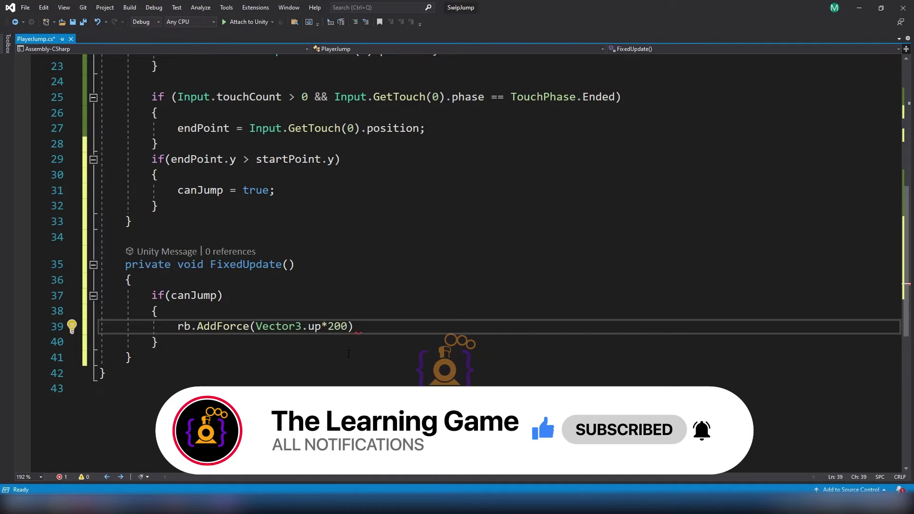
{"action": "key", "text": "BackSpace"}
{"action": "key", "text": "BackSpace"}
{"action": "key", "text": "BackSpace"}
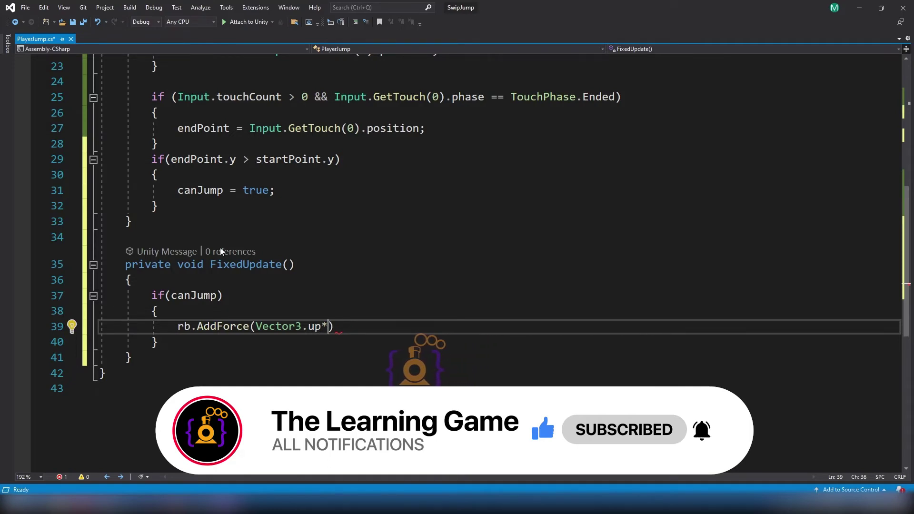
Step: Replace the fixed 20 multiplier with the jumpPower field in the AddForce call
{"action": "scroll", "coordinate": [221, 246], "scroll_direction": "up", "scroll_amount": 5}
{"action": "scroll", "coordinate": [221, 246], "scroll_direction": "up", "scroll_amount": 2}
{"action": "scroll", "coordinate": [221, 246], "scroll_direction": "up", "scroll_amount": 1}
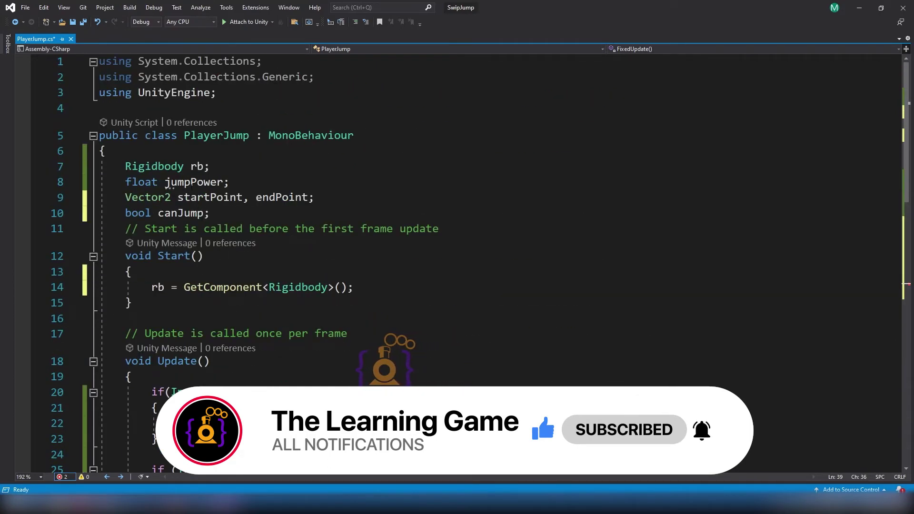
{"action": "double_click", "coordinate": [207, 185]}
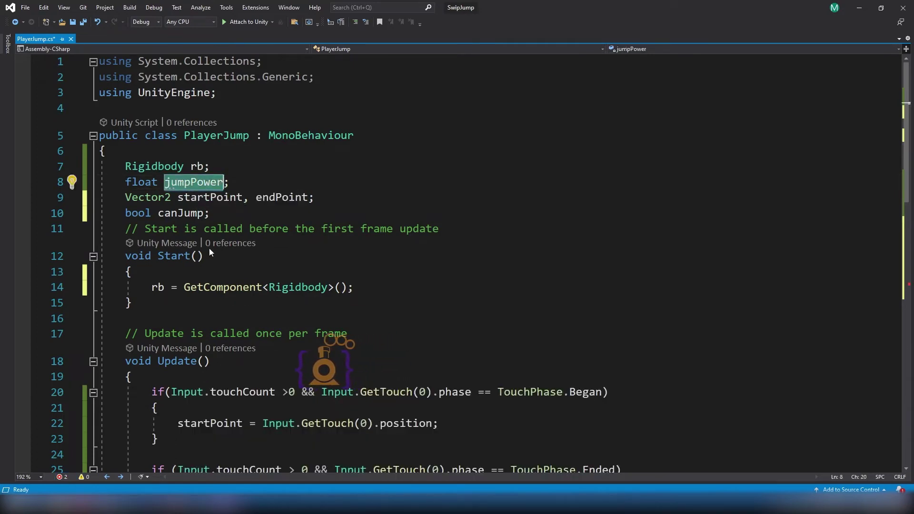
{"action": "scroll", "coordinate": [229, 278], "scroll_direction": "down", "scroll_amount": 5}
{"action": "scroll", "coordinate": [228, 278], "scroll_direction": "down", "scroll_amount": 3}
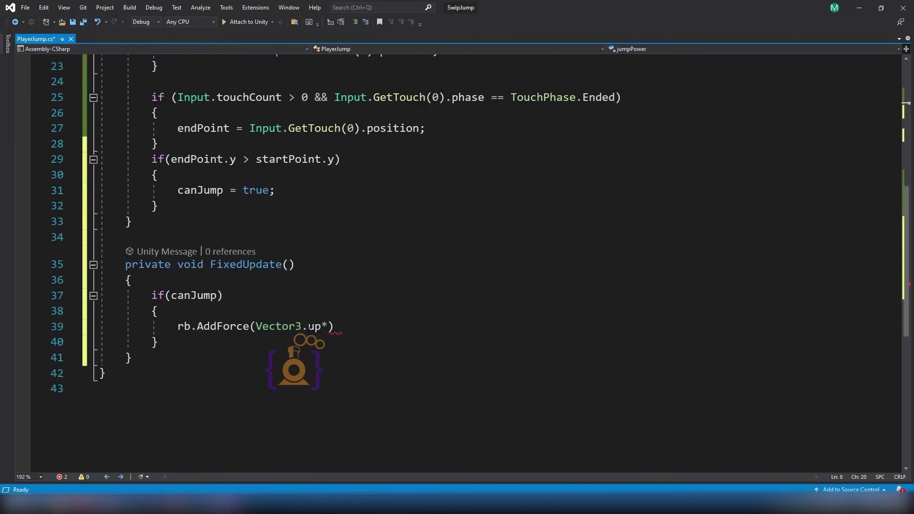
{"action": "left_click", "coordinate": [328, 326]}
{"action": "type", "text": "jumpPower"}
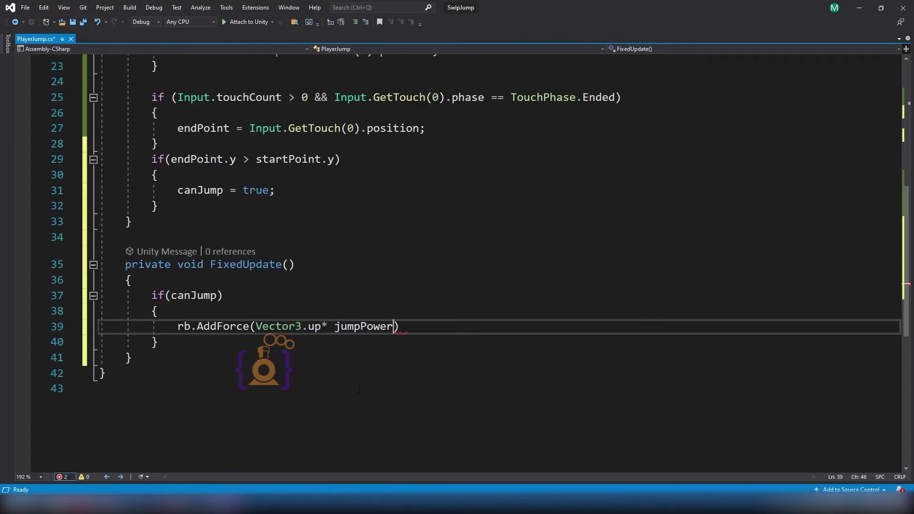
{"action": "left_click", "coordinate": [407, 326]}
Step: End the AddForce line with a semicolon and add jumpPower = 100f; in Start()
{"action": "type", "text": ";"}
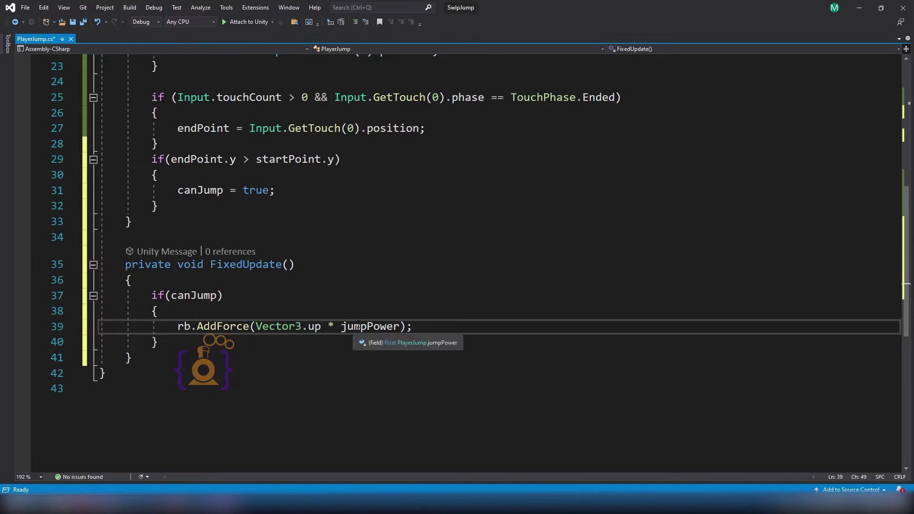
{"action": "scroll", "coordinate": [375, 331], "scroll_direction": "up", "scroll_amount": 3}
{"action": "scroll", "coordinate": [309, 300], "scroll_direction": "up", "scroll_amount": 2}
{"action": "scroll", "coordinate": [261, 272], "scroll_direction": "up", "scroll_amount": 1}
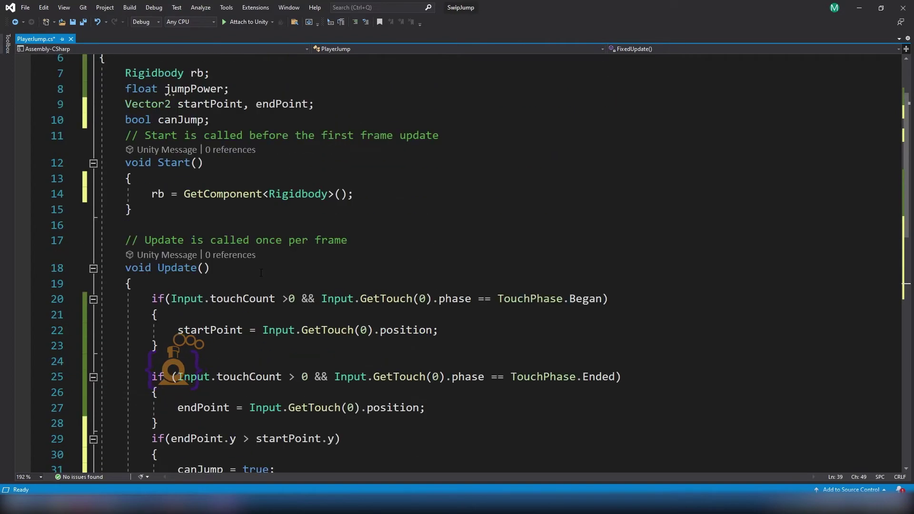
{"action": "left_click", "coordinate": [360, 195]}
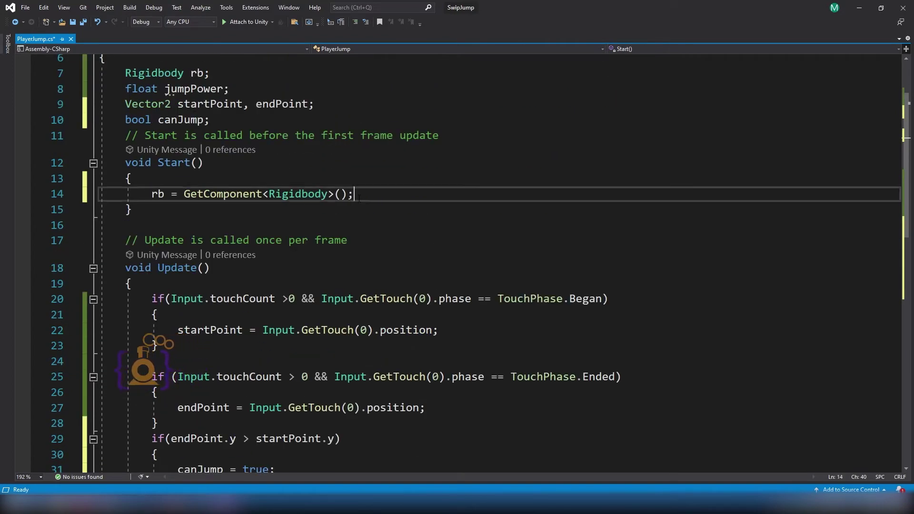
{"action": "key", "text": "Return"}
{"action": "type", "text": "ju"}
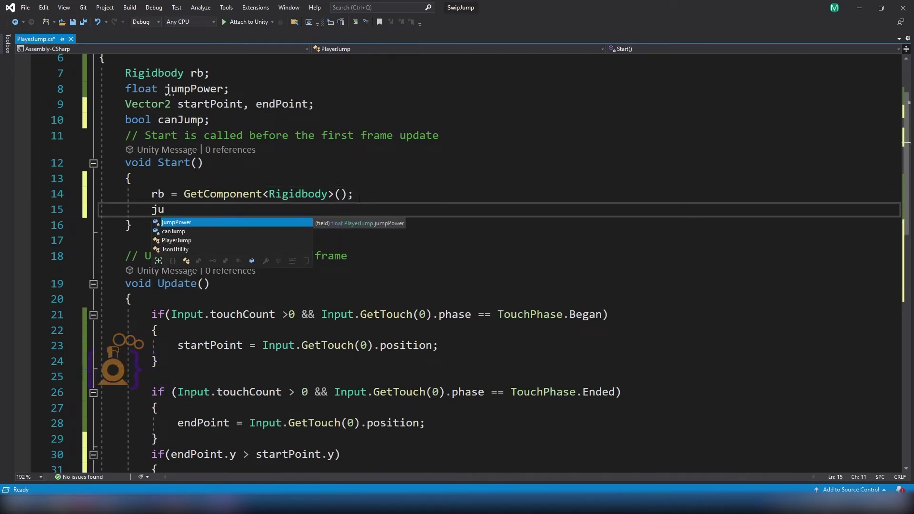
{"action": "key", "text": "Tab"}
{"action": "type", "text": "="}
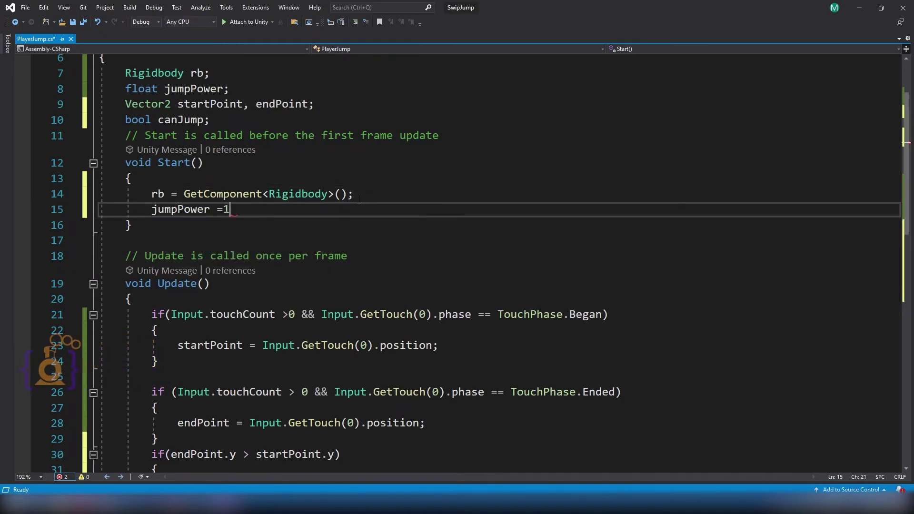
{"action": "type", "text": ";"}
Step: Save PlayerJump.cs and scroll through the script to review it
{"action": "key", "text": "ctrl+s"}
{"action": "scroll", "coordinate": [359, 198], "scroll_direction": "down", "scroll_amount": 6}
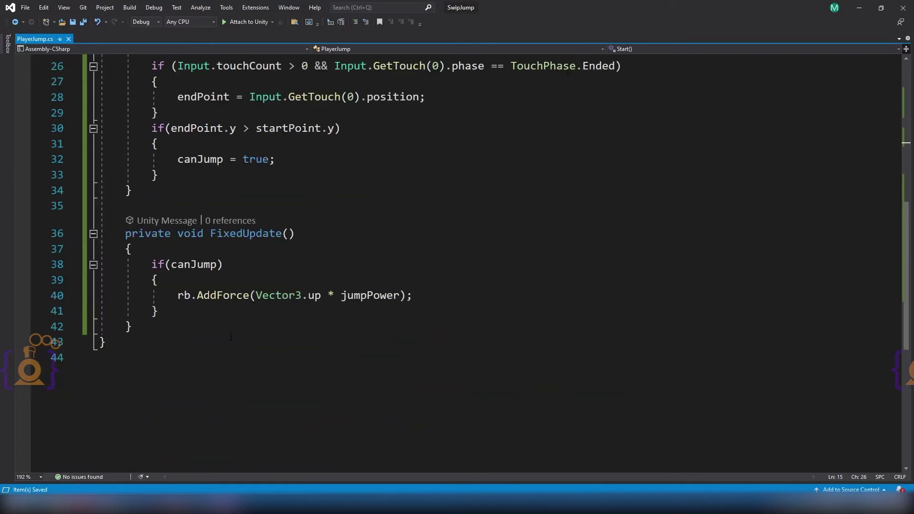
{"action": "scroll", "coordinate": [360, 198], "scroll_direction": "up", "scroll_amount": 3}
{"action": "scroll", "coordinate": [359, 198], "scroll_direction": "up", "scroll_amount": 5}
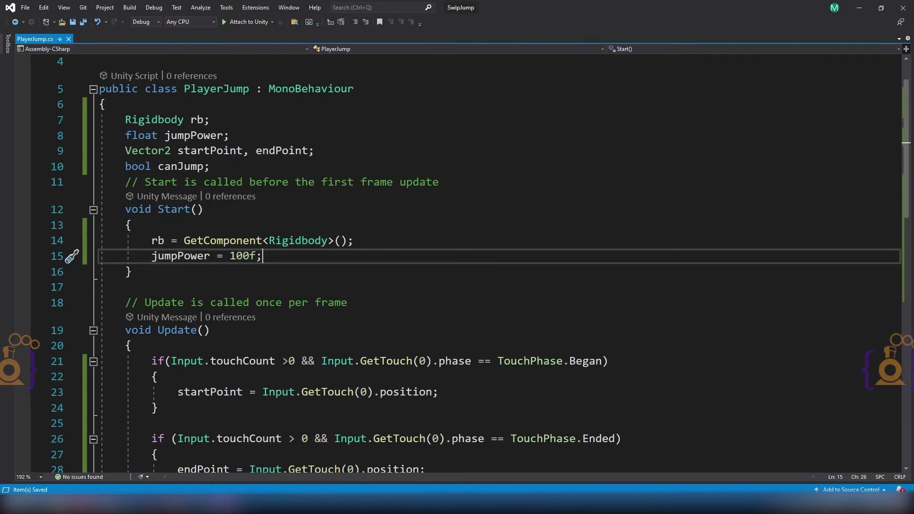
{"action": "scroll", "coordinate": [214, 366], "scroll_direction": "down", "scroll_amount": 3}
{"action": "scroll", "coordinate": [214, 366], "scroll_direction": "down", "scroll_amount": 2}
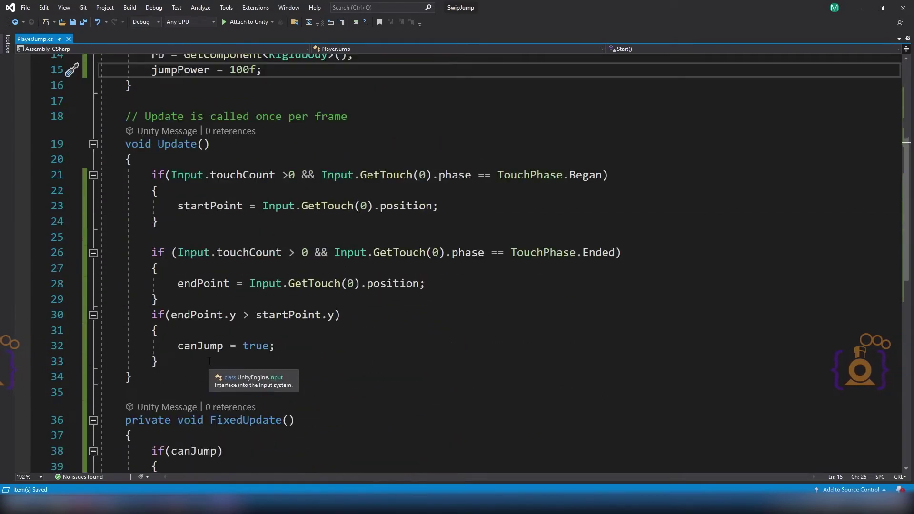
{"action": "scroll", "coordinate": [214, 366], "scroll_direction": "down", "scroll_amount": 1}
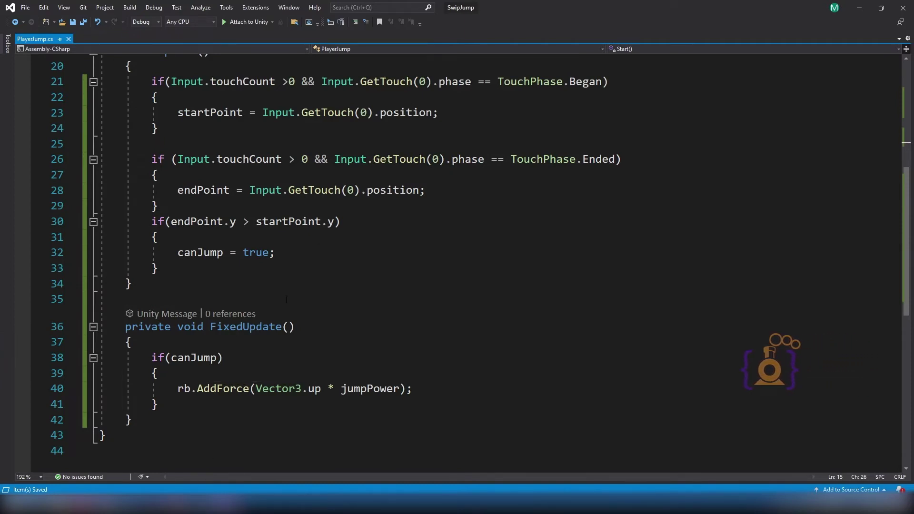
{"action": "key", "text": "alt+Tab"}
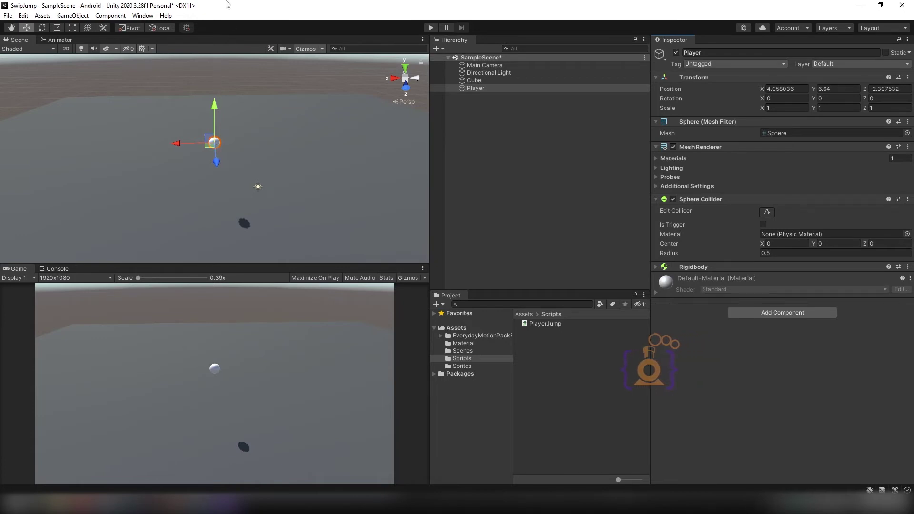
{"action": "key", "text": "alt+Tab"}
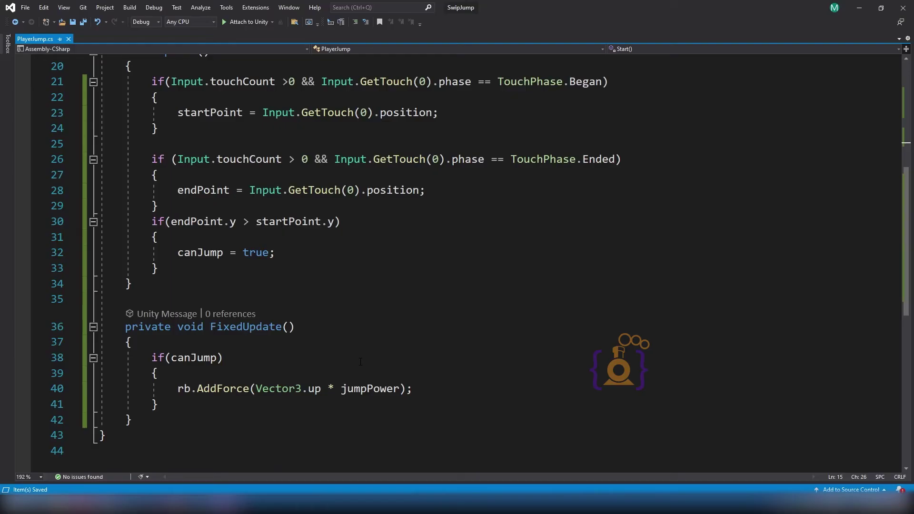
{"action": "double_click", "coordinate": [193, 357]}
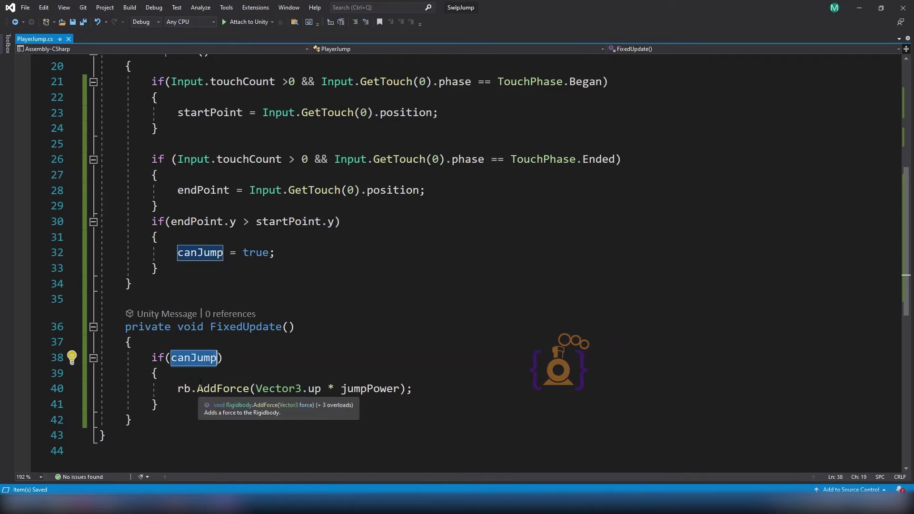
{"action": "left_click", "coordinate": [177, 389]}
{"action": "left_click_drag", "start_coordinate": [177, 389], "coordinate": [326, 394]}
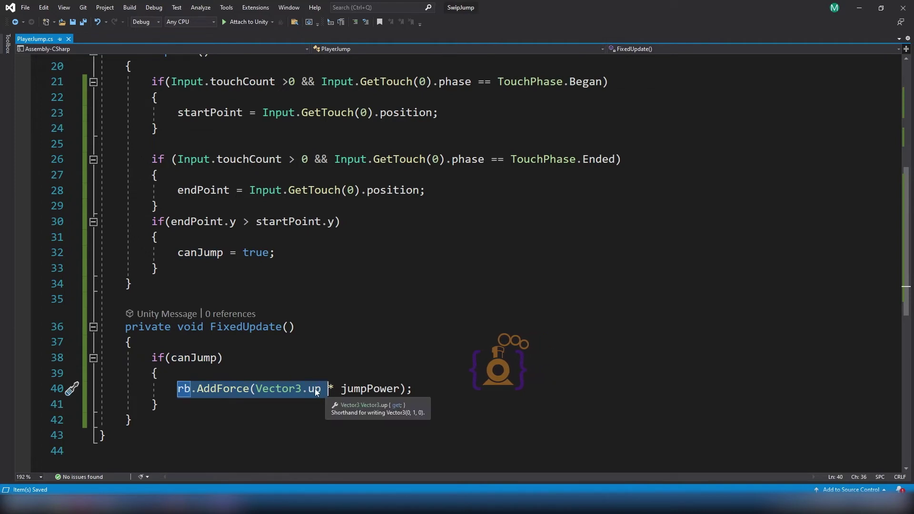
{"action": "left_click", "coordinate": [216, 358]}
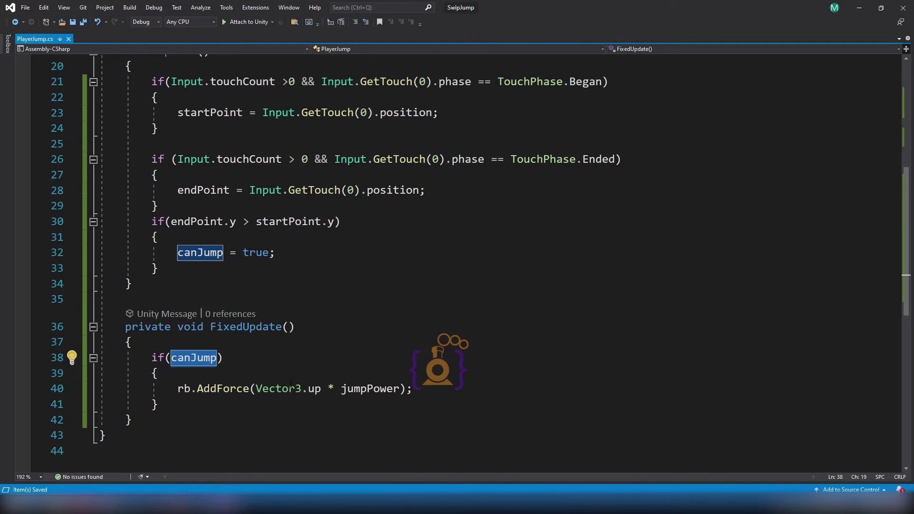
Step: Add canJump = false; on a new line right after the AddForce call in FixedUpdate
{"action": "left_click", "coordinate": [421, 388]}
{"action": "key", "text": "Return"}
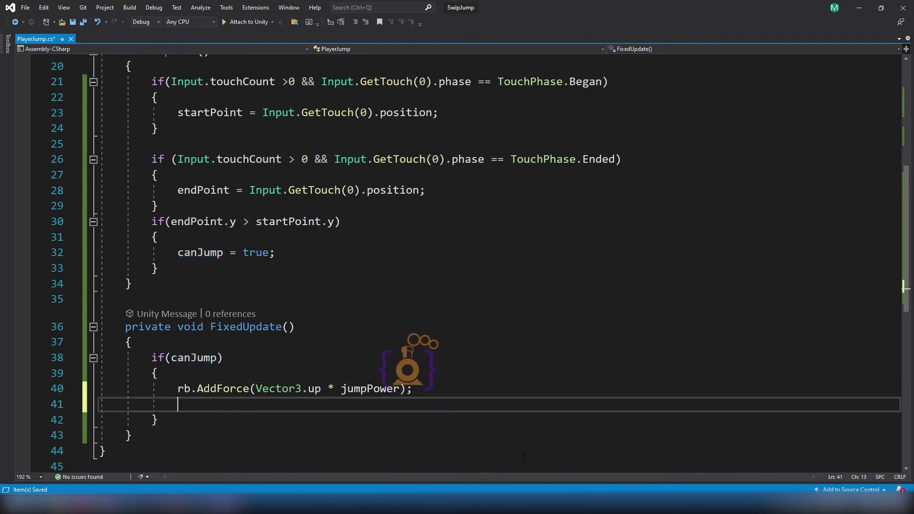
{"action": "type", "text": "canJump"}
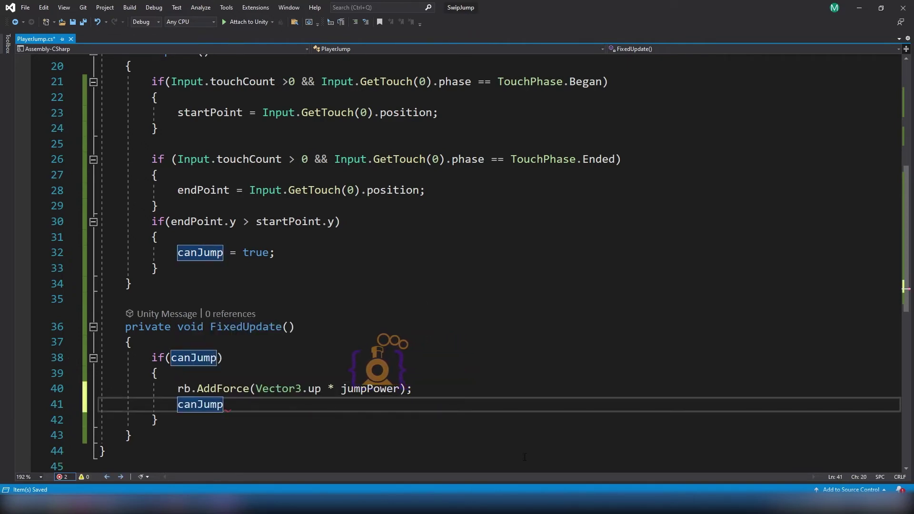
{"action": "type", "text": " = false;"}
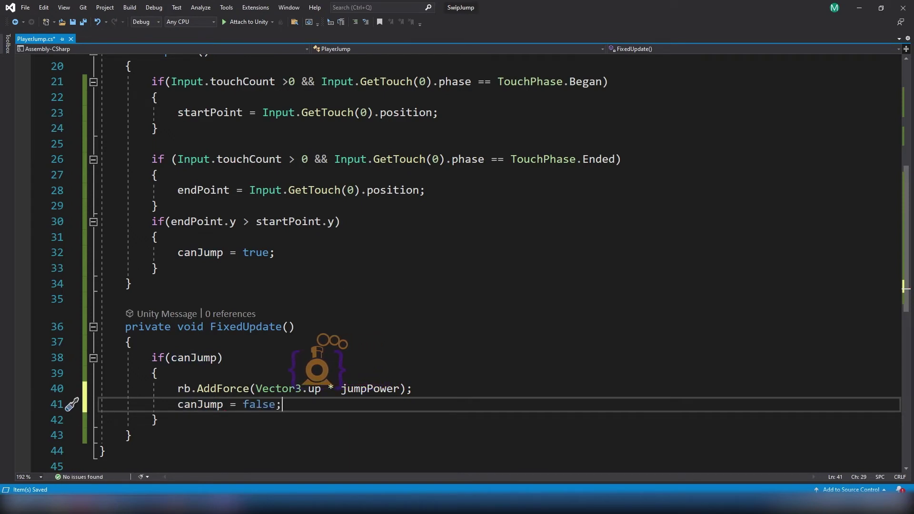
{"action": "key", "text": "alt+Tab"}
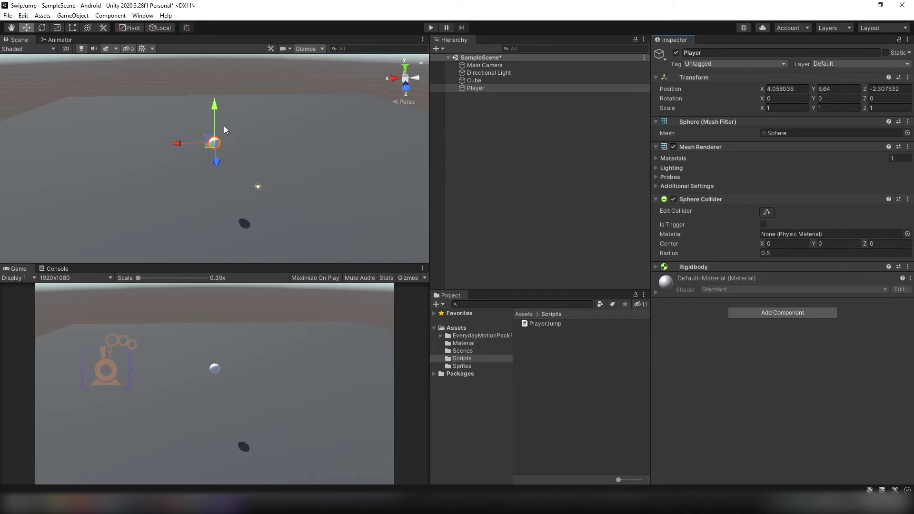
{"action": "key", "text": "alt+Tab"}
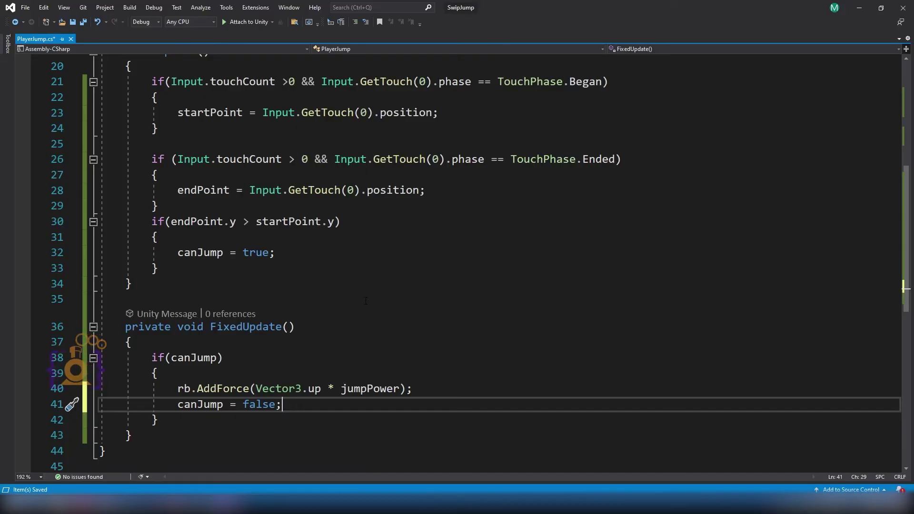
Step: Add && rb.velocity.y == 0 to the upward-swipe condition so jumps only happen when grounded
{"action": "left_click", "coordinate": [335, 222]}
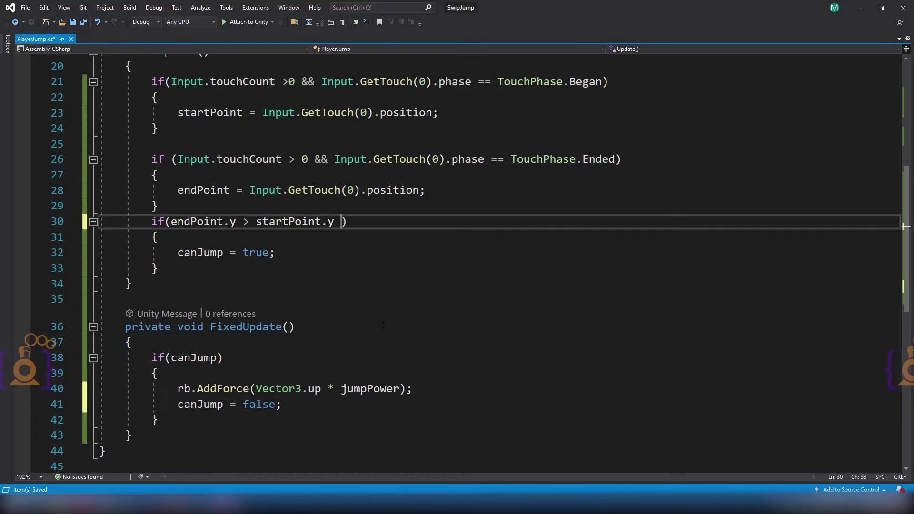
{"action": "type", "text": "&&"}
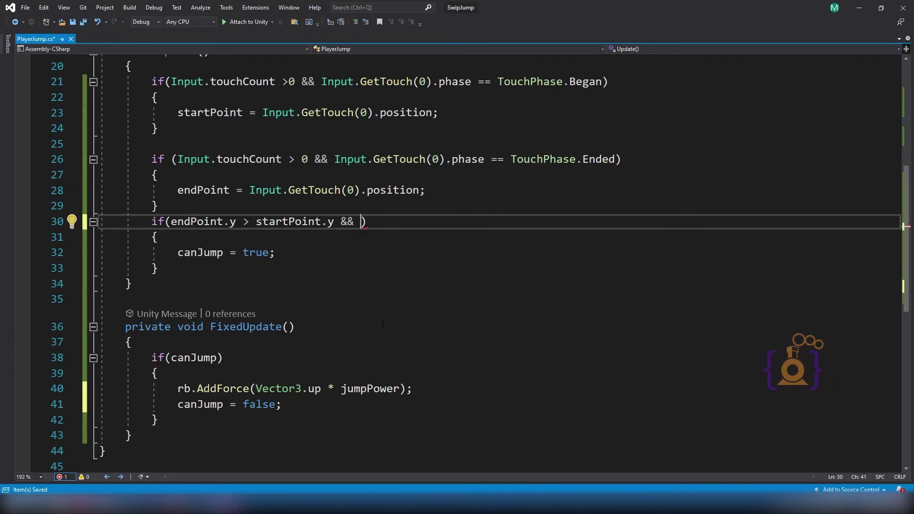
{"action": "type", "text": " rb."}
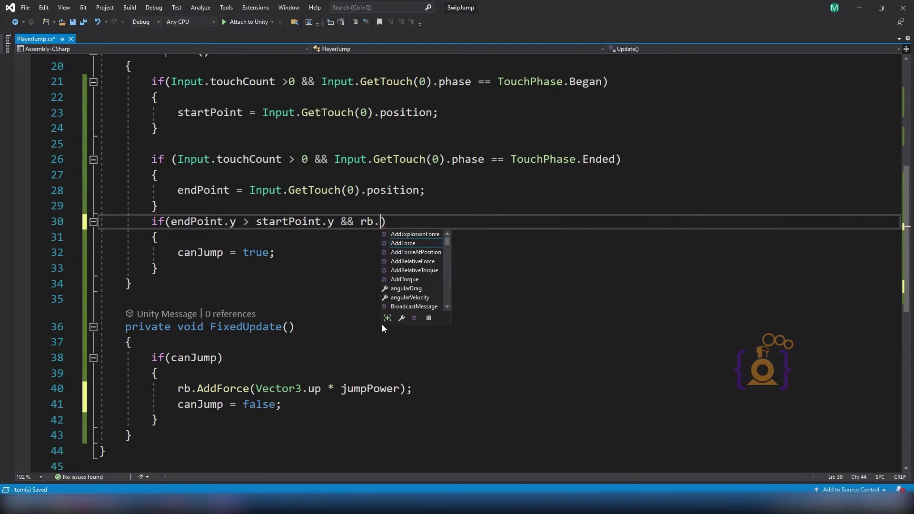
{"action": "type", "text": "va"}
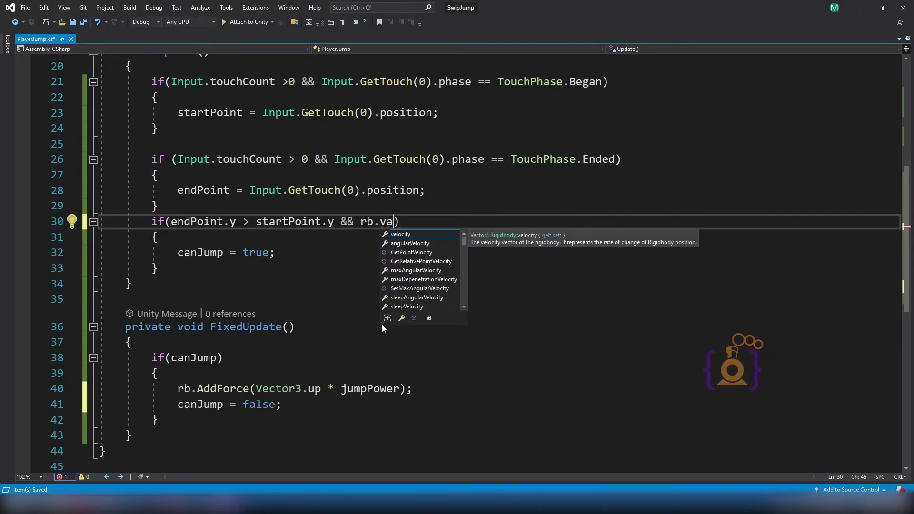
{"action": "type", "text": ".y ="}
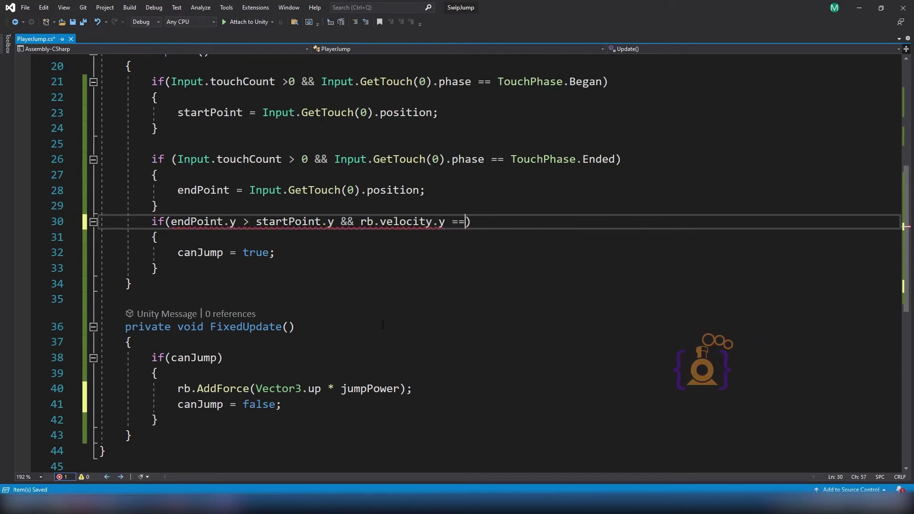
{"action": "type", "text": "=0"}
{"action": "key", "text": "End"}
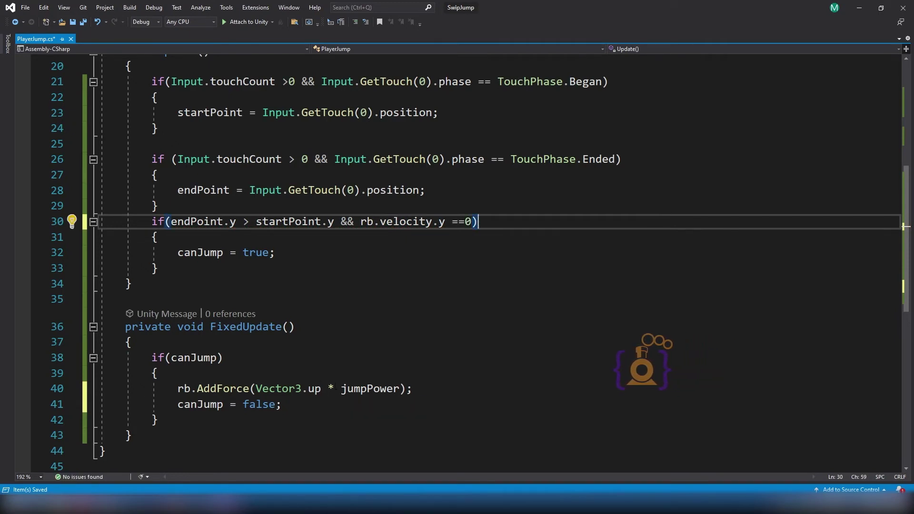
{"action": "double_click", "coordinate": [360, 389]}
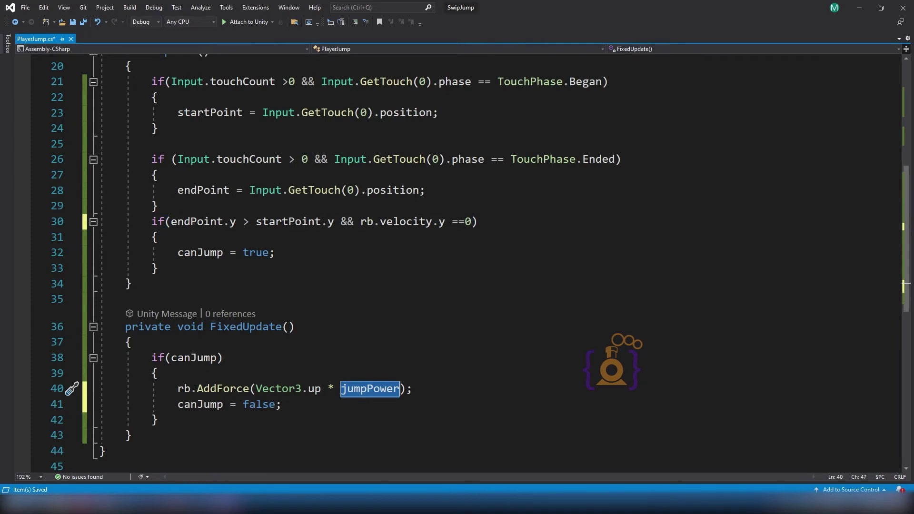
{"action": "double_click", "coordinate": [183, 389]}
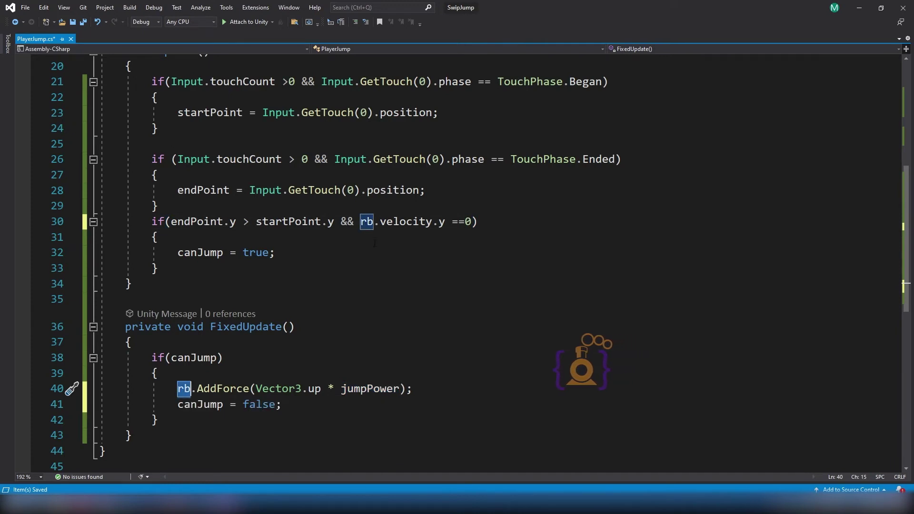
{"action": "mouse_move", "coordinate": [438, 227]}
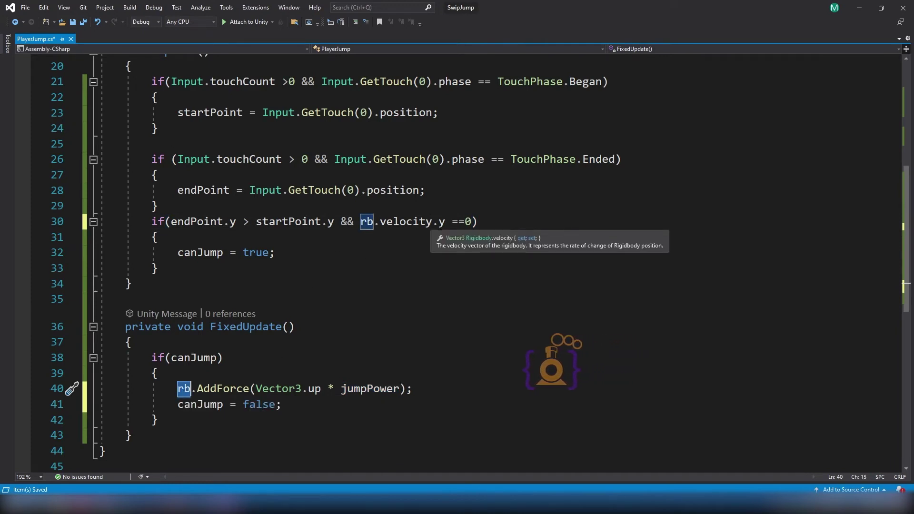
{"action": "scroll", "coordinate": [325, 315], "scroll_direction": "down", "scroll_amount": 2}
{"action": "left_click", "coordinate": [325, 342]}
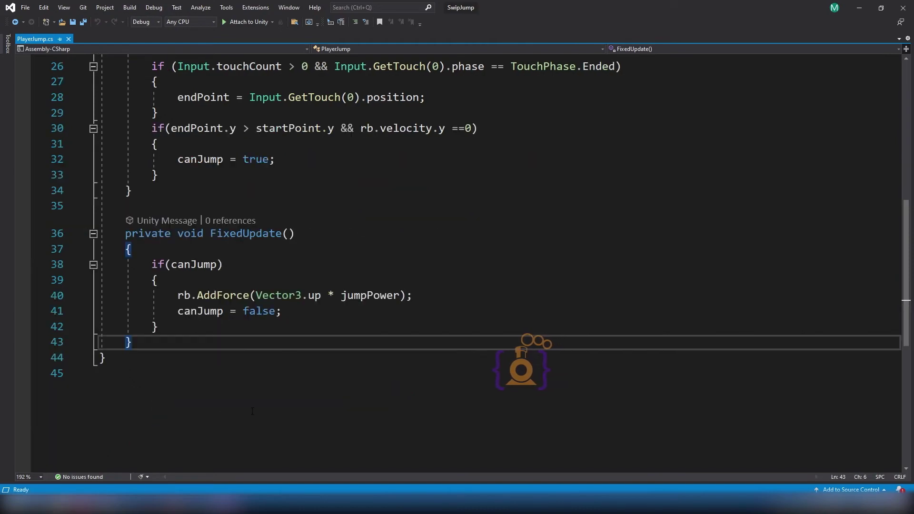
Step: In File > Build Settings, select Android and switch platform from PC, Mac & Linux Standalone
{"action": "key", "text": "alt+Tab"}
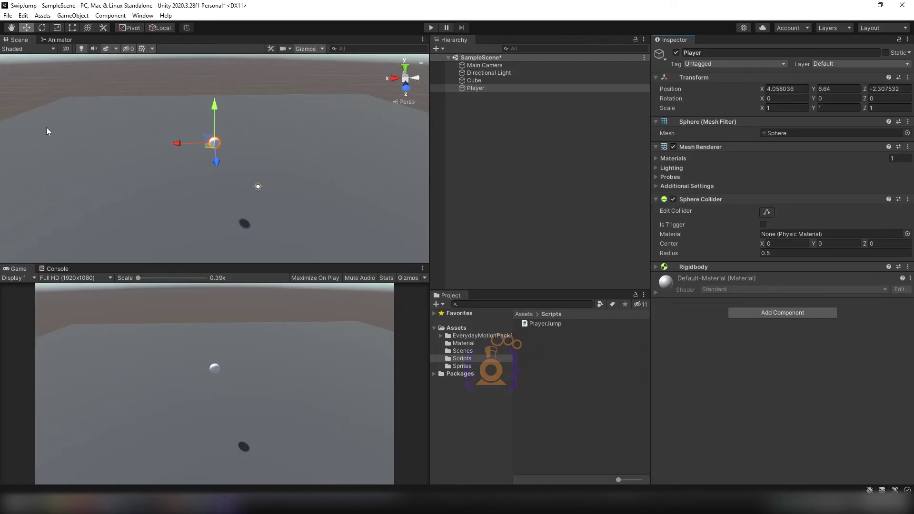
{"action": "left_click", "coordinate": [7, 16]}
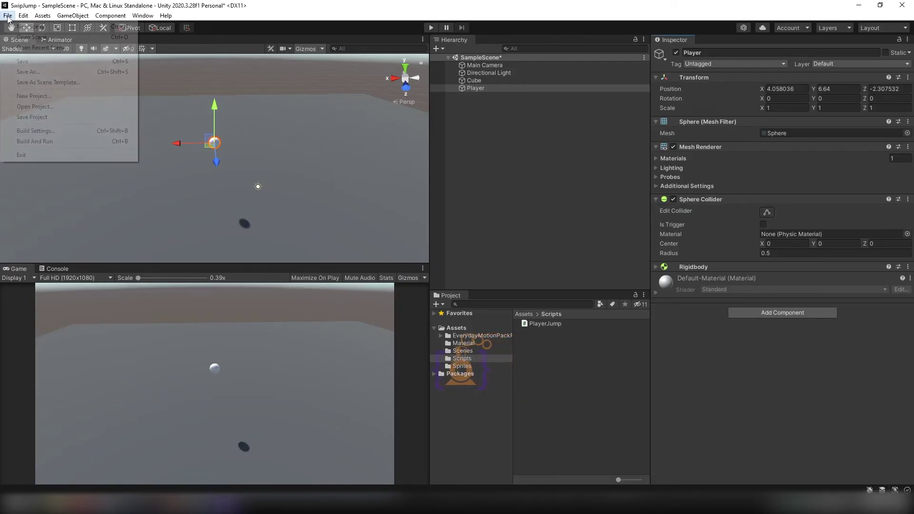
{"action": "left_click", "coordinate": [26, 136]}
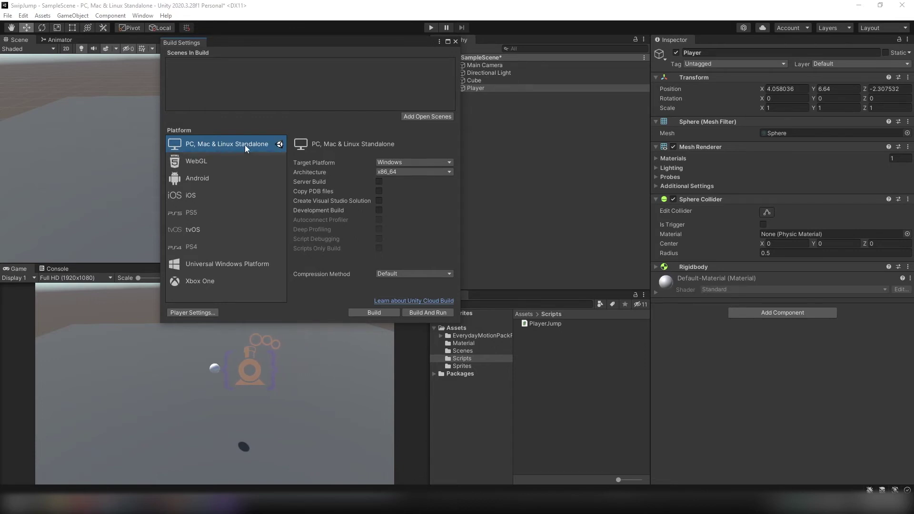
{"action": "left_click", "coordinate": [203, 178]}
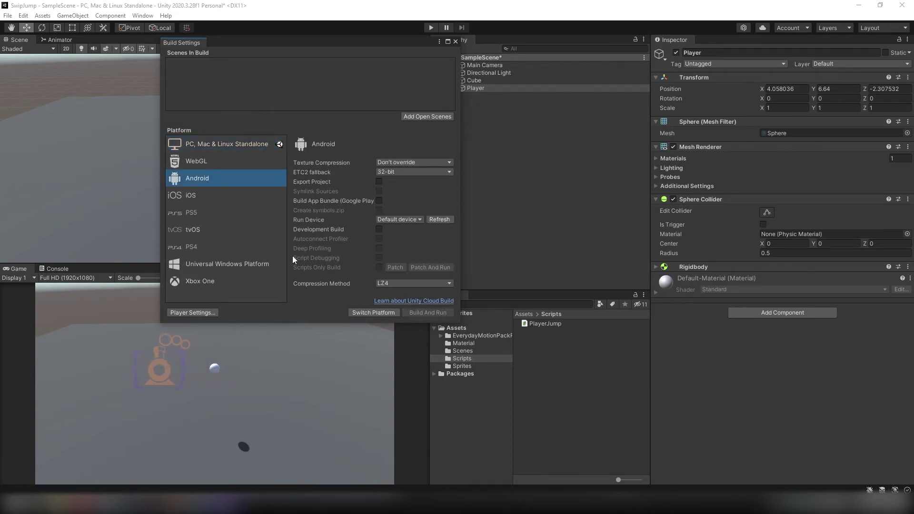
{"action": "left_click", "coordinate": [363, 312]}
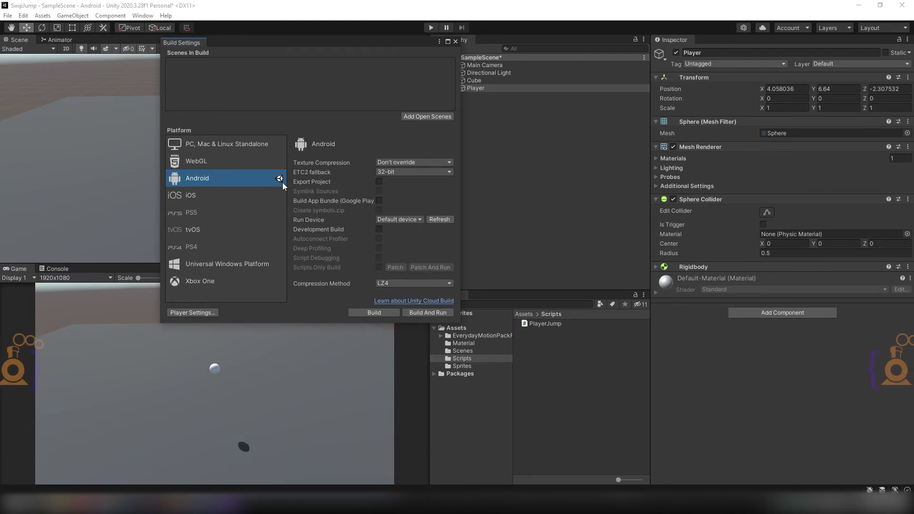
{"action": "left_click", "coordinate": [455, 41]}
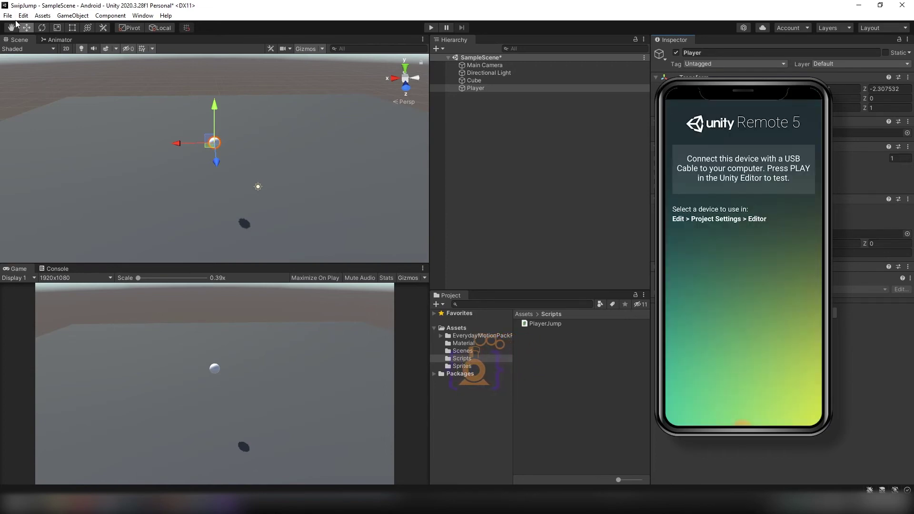
Step: In Project Settings > Editor, choose Any Android Device as the Unity Remote device
{"action": "left_click", "coordinate": [22, 17]}
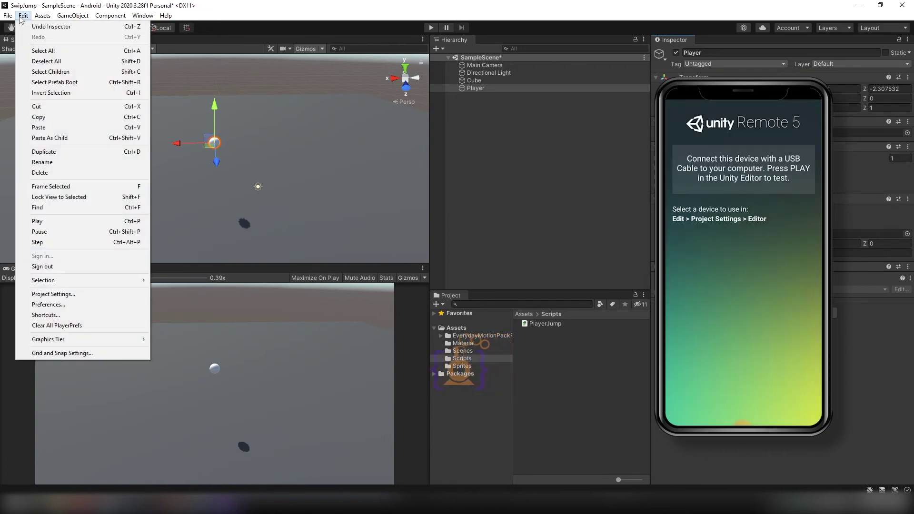
{"action": "left_click", "coordinate": [79, 295]}
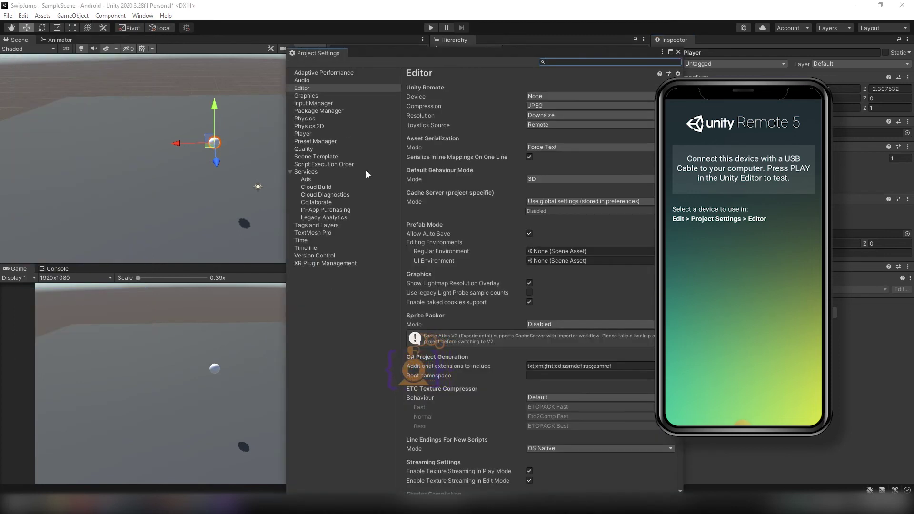
{"action": "left_click", "coordinate": [304, 89]}
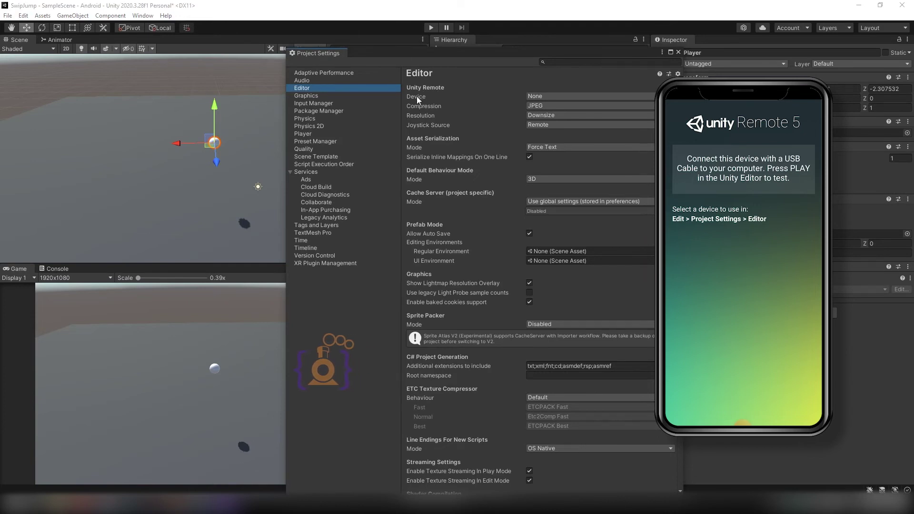
{"action": "left_click", "coordinate": [553, 98]}
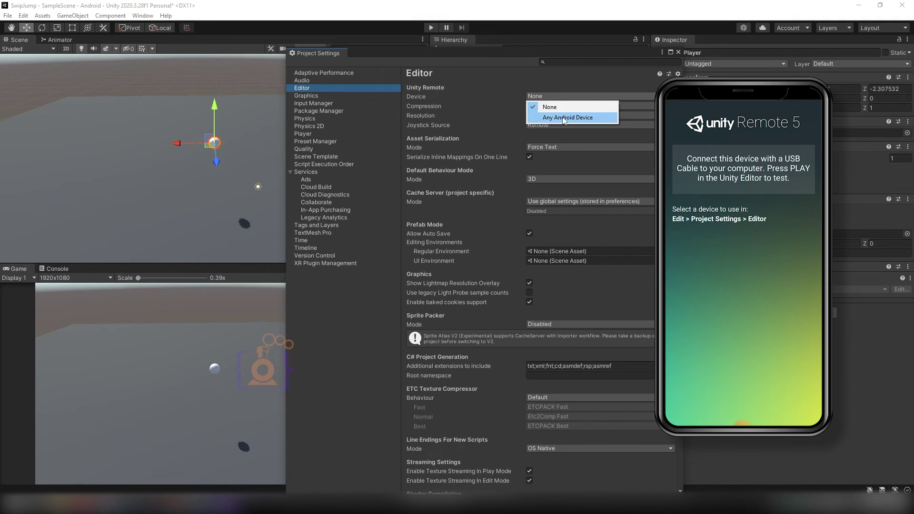
{"action": "left_click", "coordinate": [562, 117]}
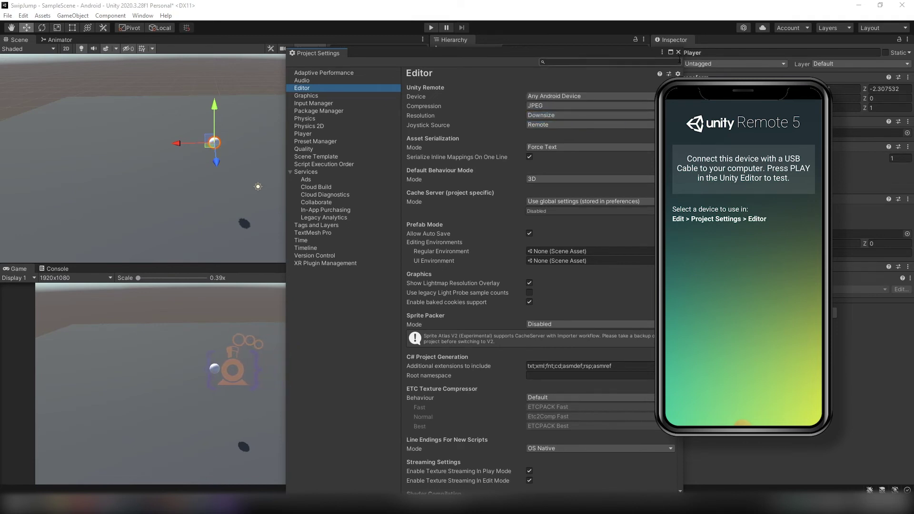
{"action": "left_click", "coordinate": [679, 53]}
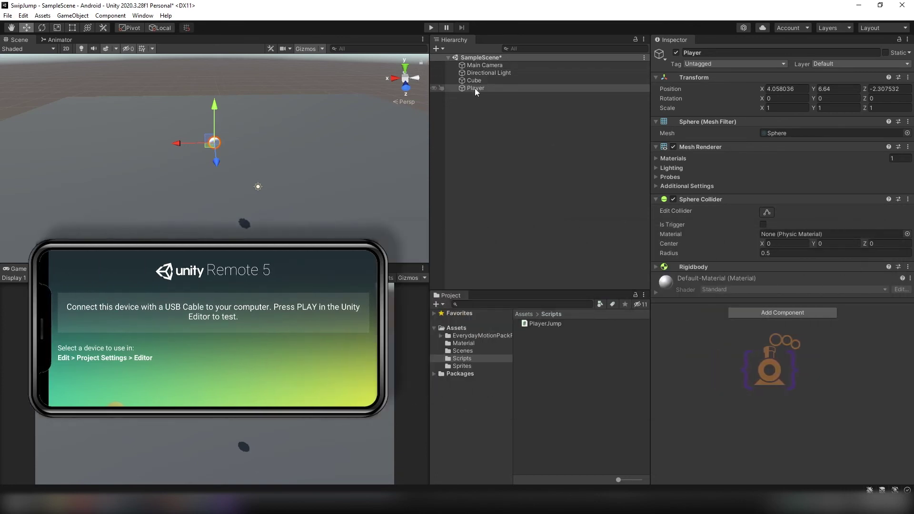
Step: Drop the PlayerJump script onto the Player sphere, then run and stop a Play-mode test
{"action": "left_click_drag", "start_coordinate": [542, 324], "coordinate": [694, 329]}
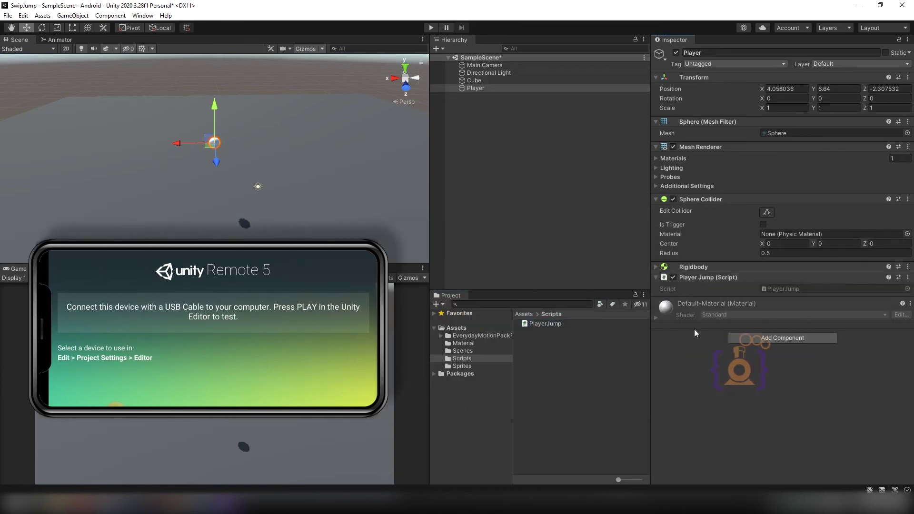
{"action": "left_click", "coordinate": [431, 27]}
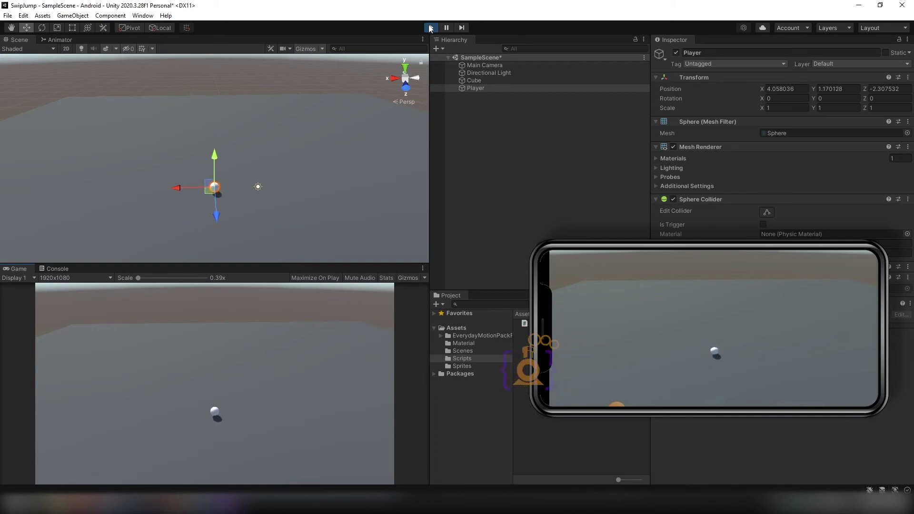
{"action": "left_click", "coordinate": [430, 27]}
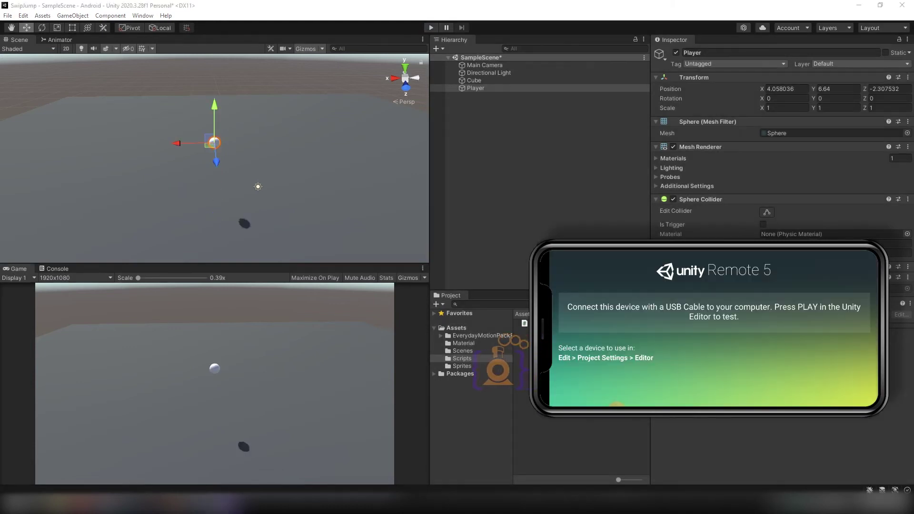
Step: Below canJump = true in PlayerJump.cs, add the line endPoint = Vector2.zero;
{"action": "left_click", "coordinate": [221, 503]}
{"action": "scroll", "coordinate": [256, 219], "scroll_direction": "up", "scroll_amount": 2}
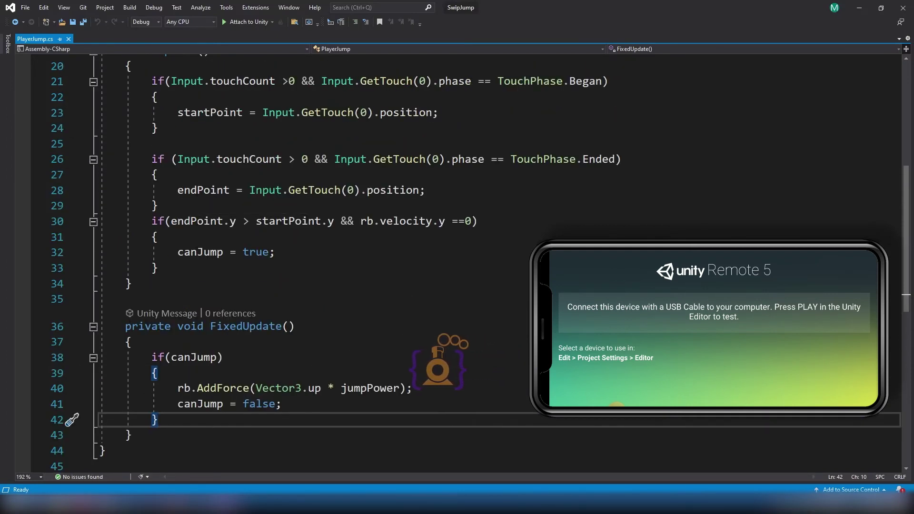
{"action": "left_click", "coordinate": [284, 250]}
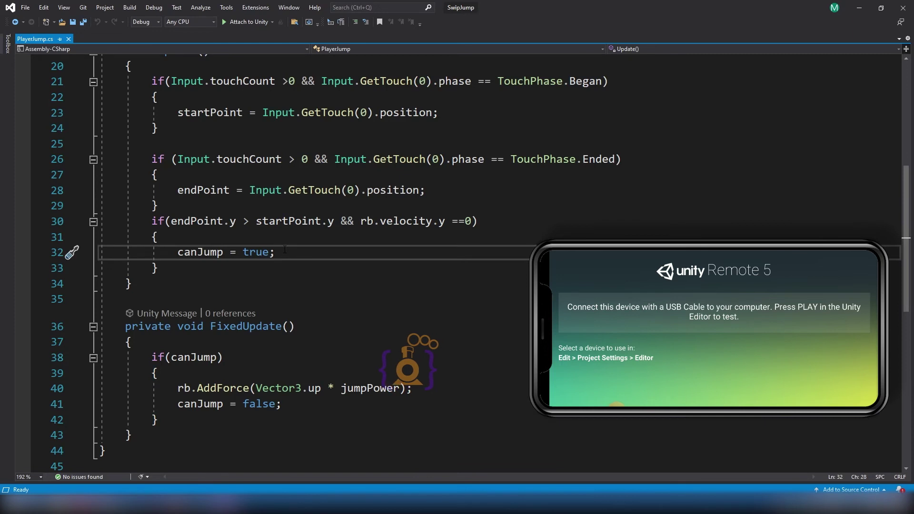
{"action": "key", "text": "Return"}
{"action": "type", "text": "end"}
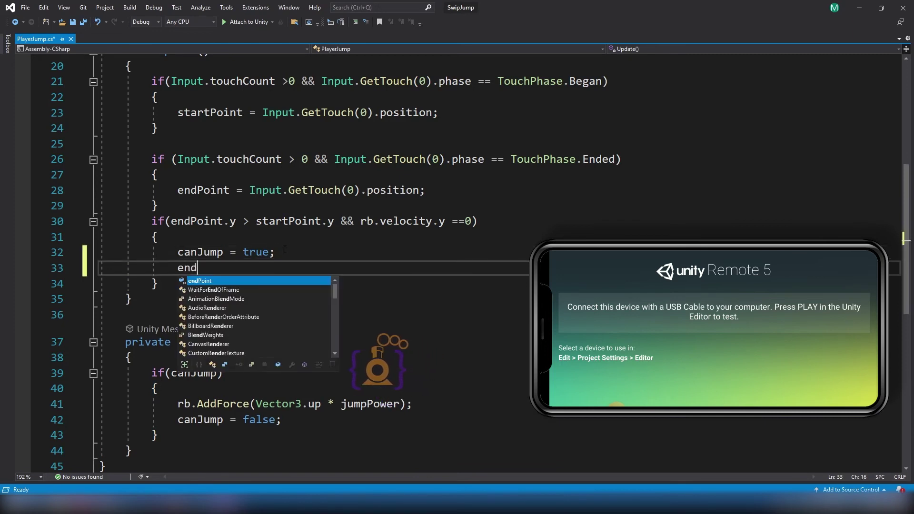
{"action": "key", "text": "Tab"}
{"action": "type", "text": "= v"}
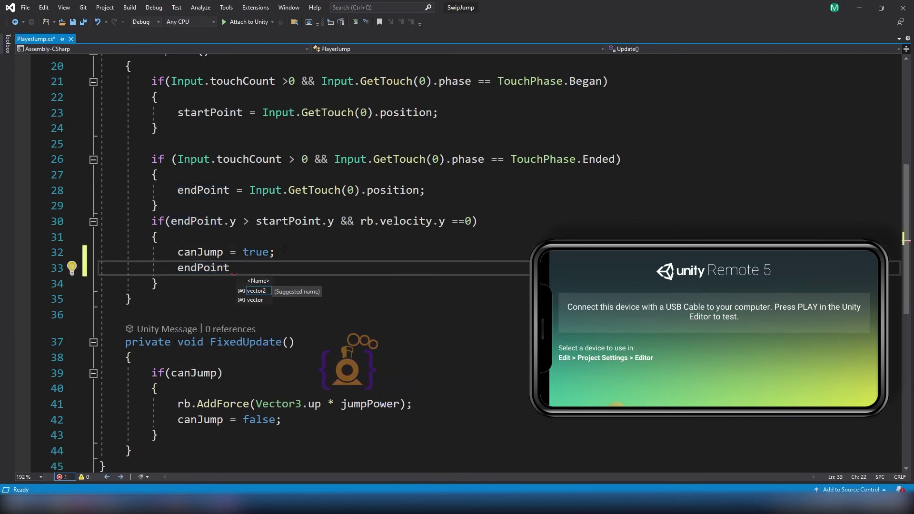
{"action": "type", "text": "e"}
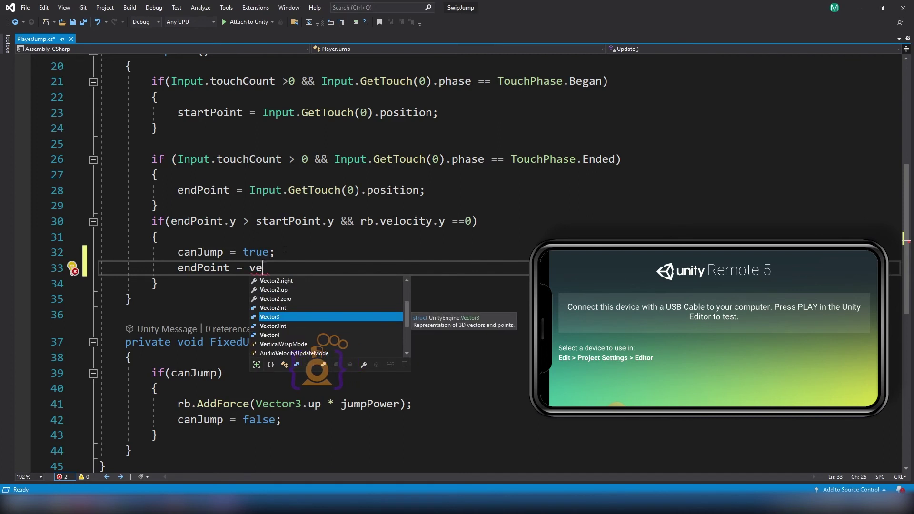
{"action": "key", "text": "Up"}
{"action": "key", "text": "Tab"}
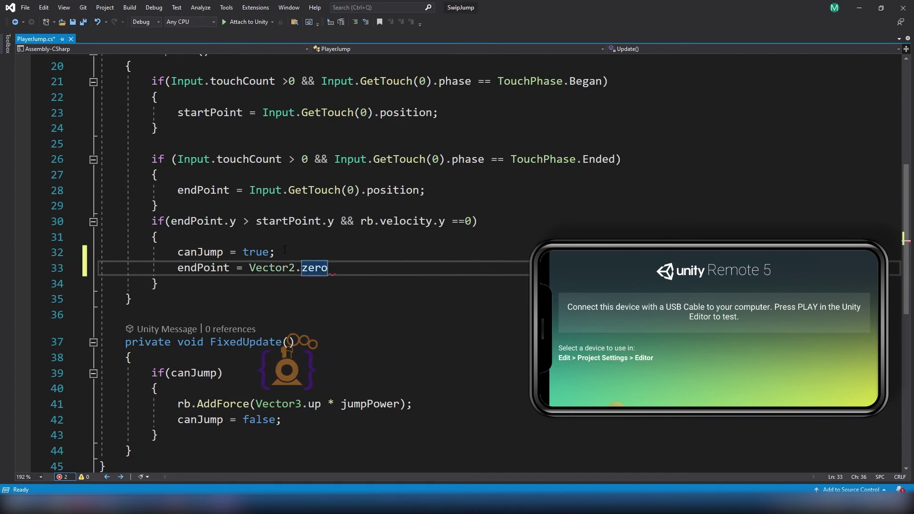
{"action": "type", "text": ";"}
Step: Add startPoint = Vector2.zero; on the next line of the upward-swipe block
{"action": "key", "text": "Return"}
{"action": "type", "text": "s"}
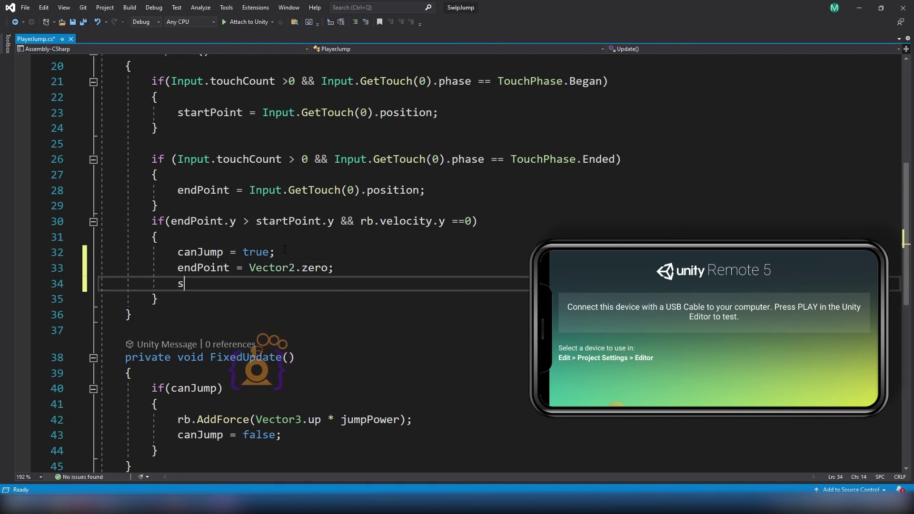
{"action": "type", "text": "ta"}
{"action": "key", "text": "Tab"}
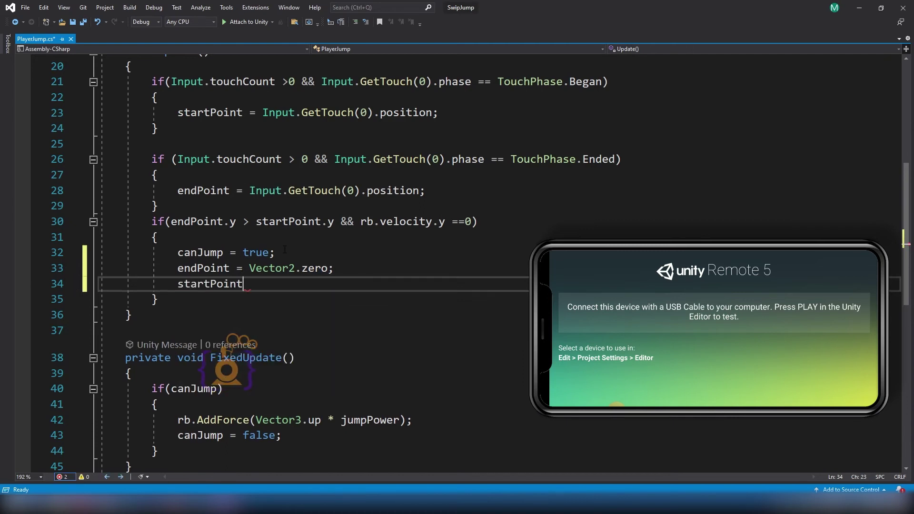
{"action": "type", "text": " = ve"}
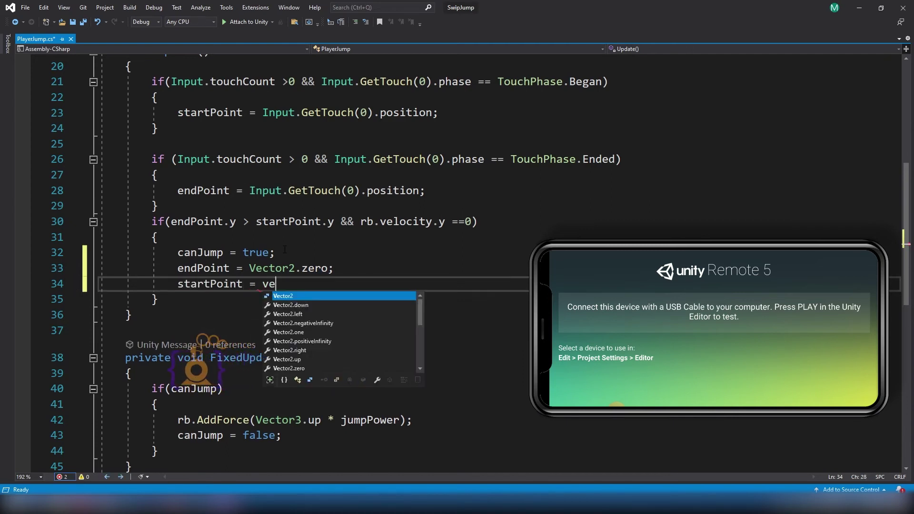
{"action": "key", "text": "Down"}
{"action": "key", "text": "Down"}
{"action": "key", "text": "Down"}
{"action": "key", "text": "Down"}
{"action": "key", "text": "Down"}
{"action": "key", "text": "Down"}
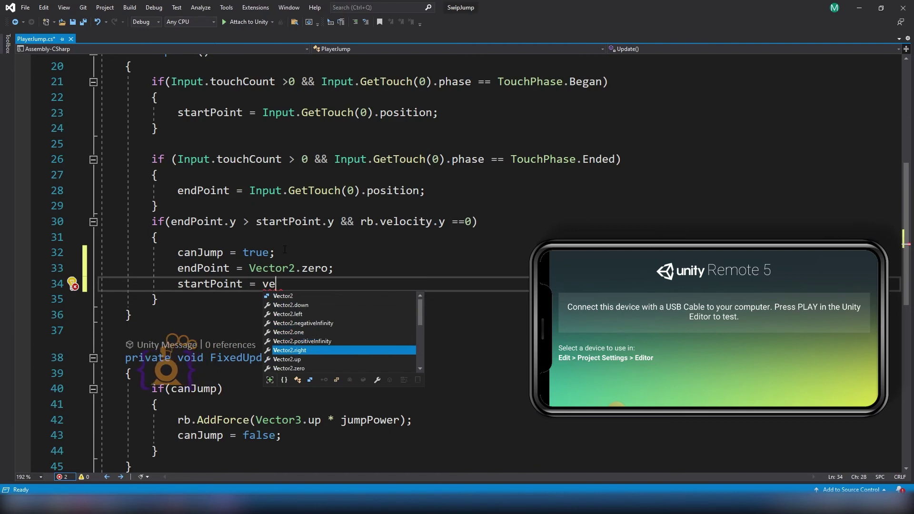
{"action": "key", "text": "Down"}
{"action": "key", "text": "Down"}
{"action": "key", "text": "Tab"}
{"action": "type", "text": ";"}
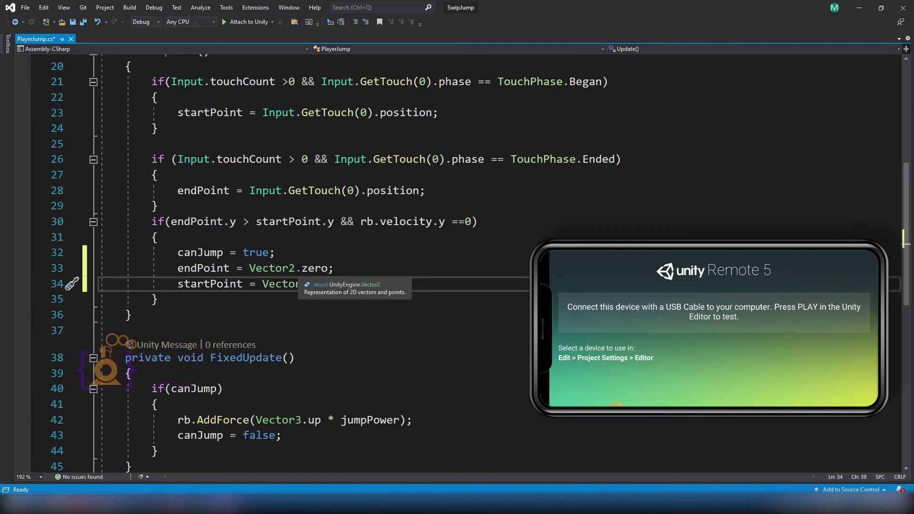
Step: Save PlayerJump.cs and return to the Unity editor
{"action": "left_click", "coordinate": [328, 268]}
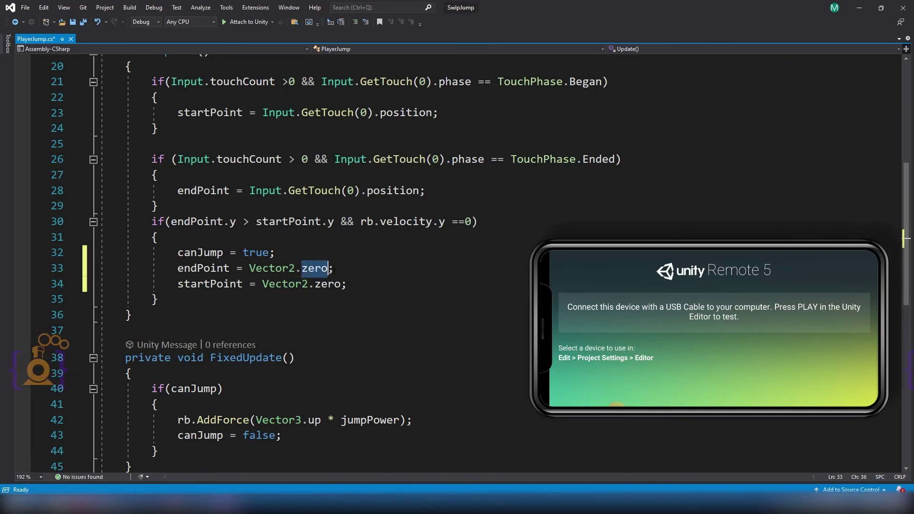
{"action": "left_click", "coordinate": [338, 268]}
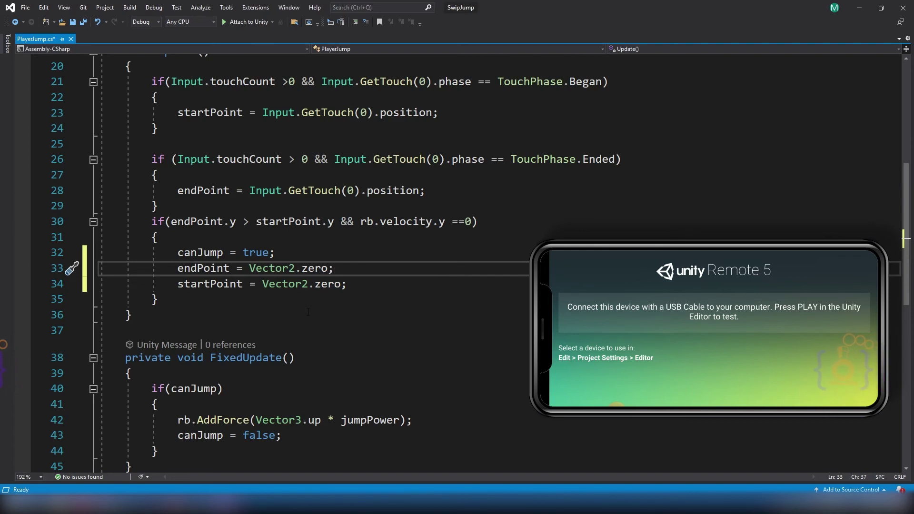
{"action": "key", "text": "ctrl+s"}
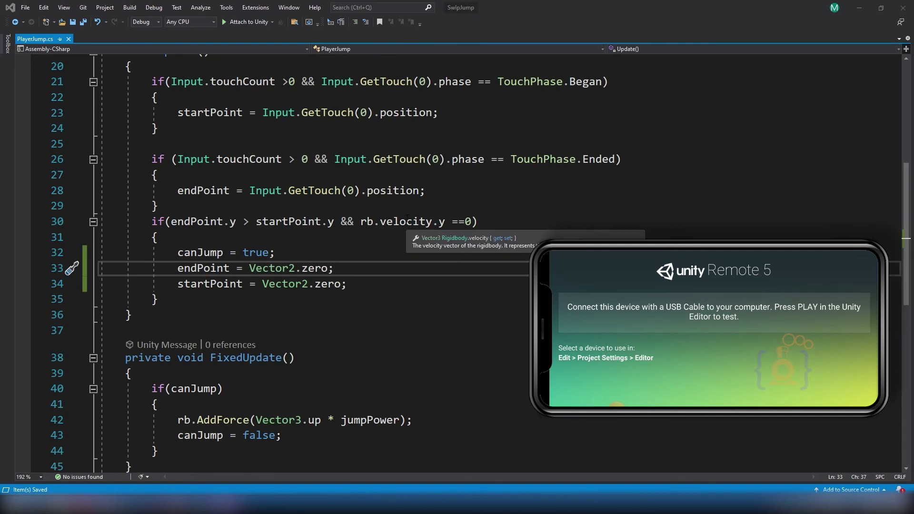
{"action": "key", "text": "alt+Tab"}
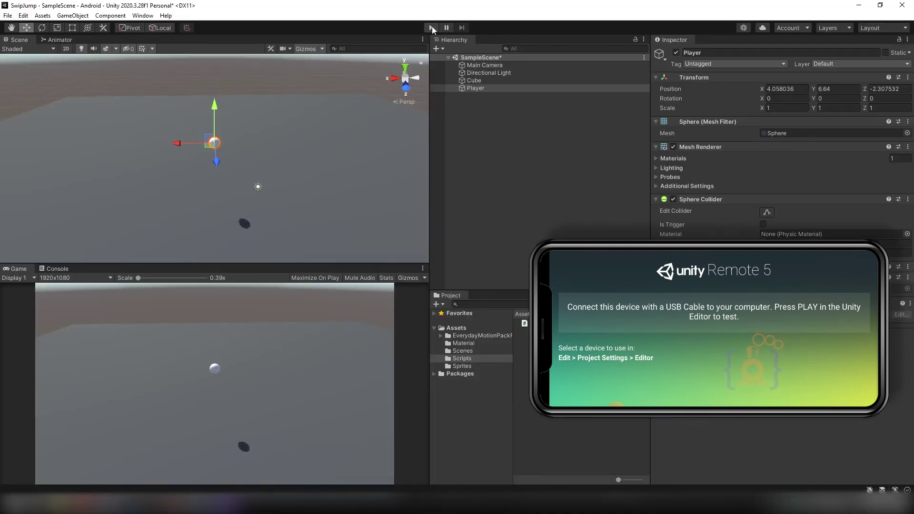
Step: Run and stop a play test of the Player sphere scene, then return to PlayerJump.cs
{"action": "left_click", "coordinate": [432, 27]}
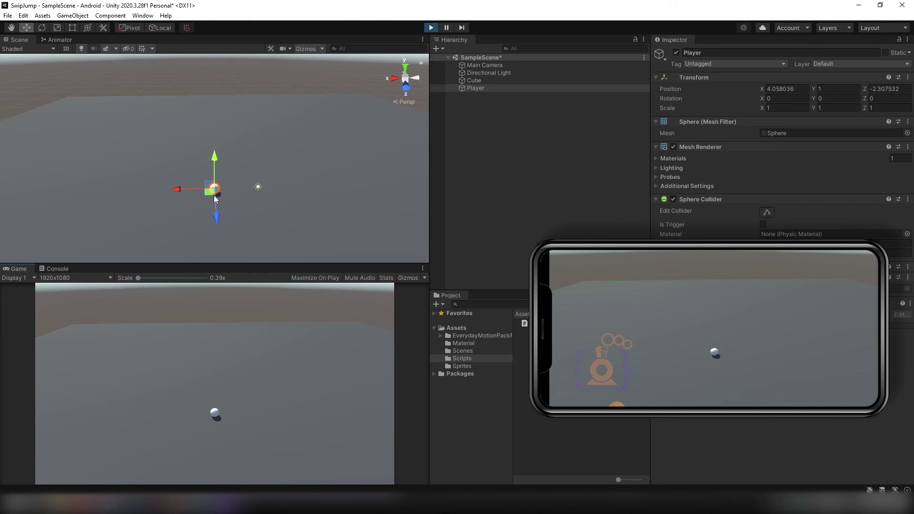
{"action": "left_click", "coordinate": [431, 27]}
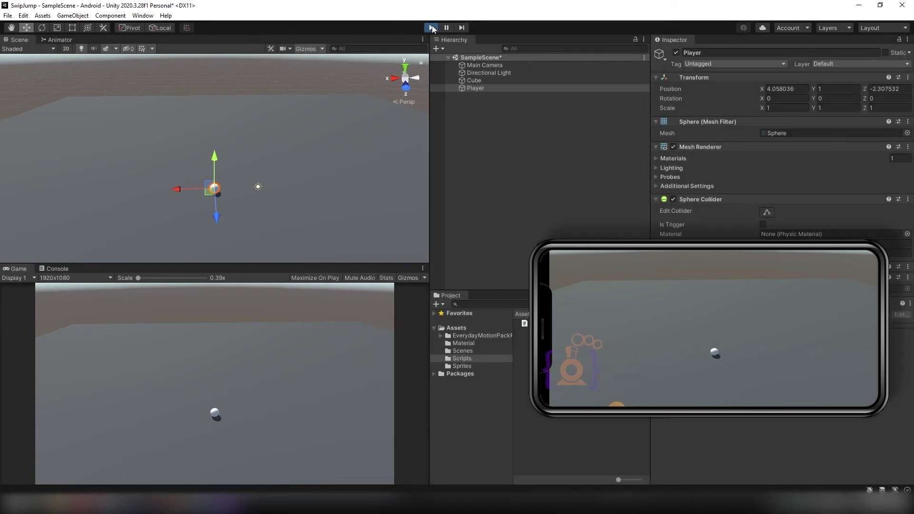
{"action": "left_click", "coordinate": [229, 503]}
Step: Delete the jumpPower = 100f; line from Start()
{"action": "scroll", "coordinate": [318, 329], "scroll_direction": "up", "scroll_amount": 2}
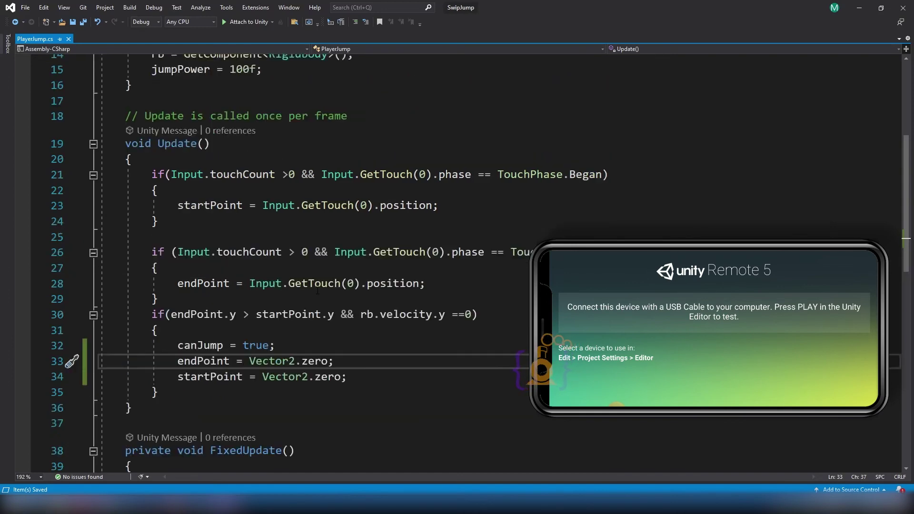
{"action": "scroll", "coordinate": [295, 327], "scroll_direction": "up", "scroll_amount": 5}
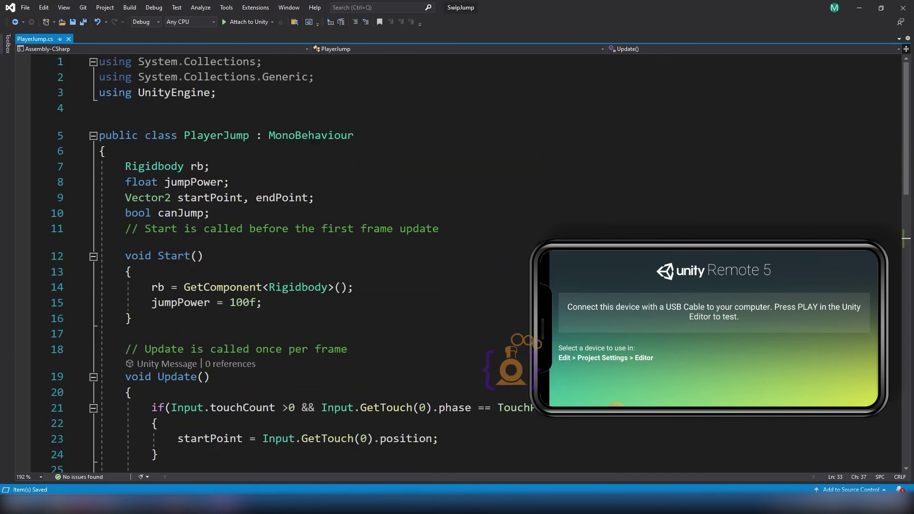
{"action": "left_click", "coordinate": [233, 303]}
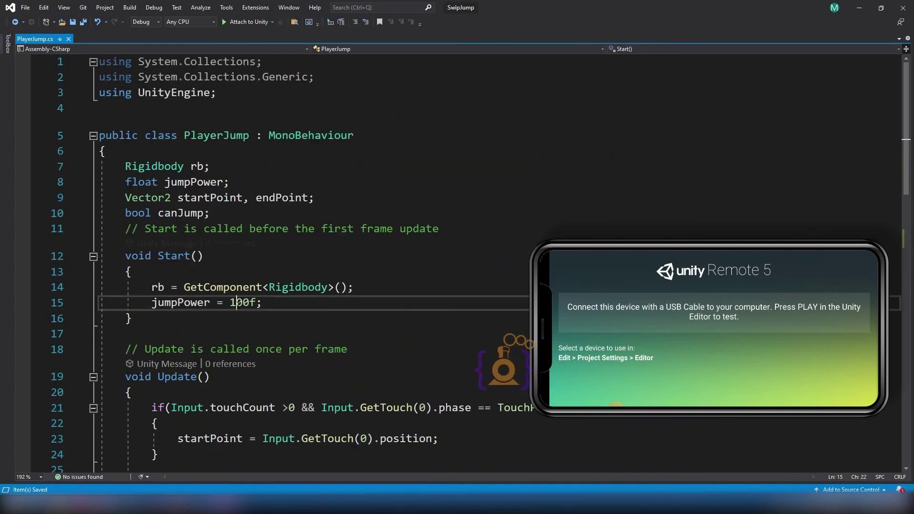
{"action": "double_click", "coordinate": [243, 302]}
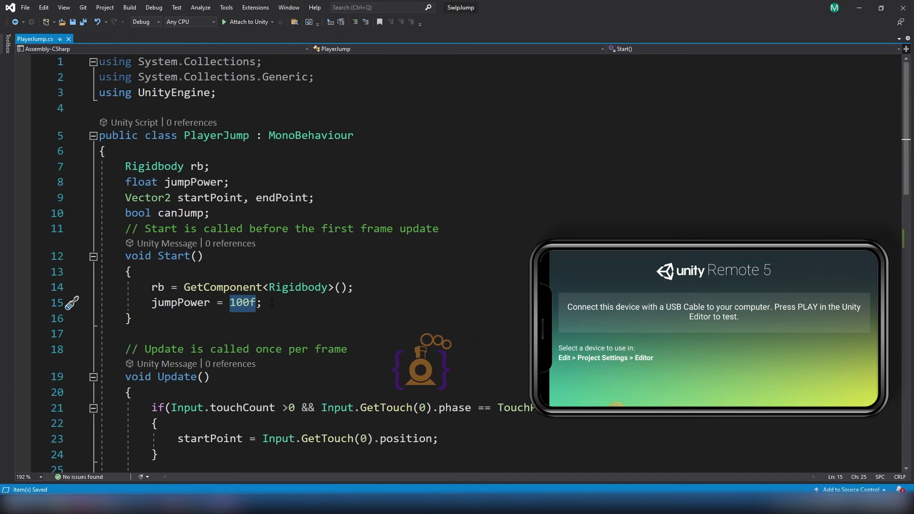
{"action": "left_click", "coordinate": [271, 303]}
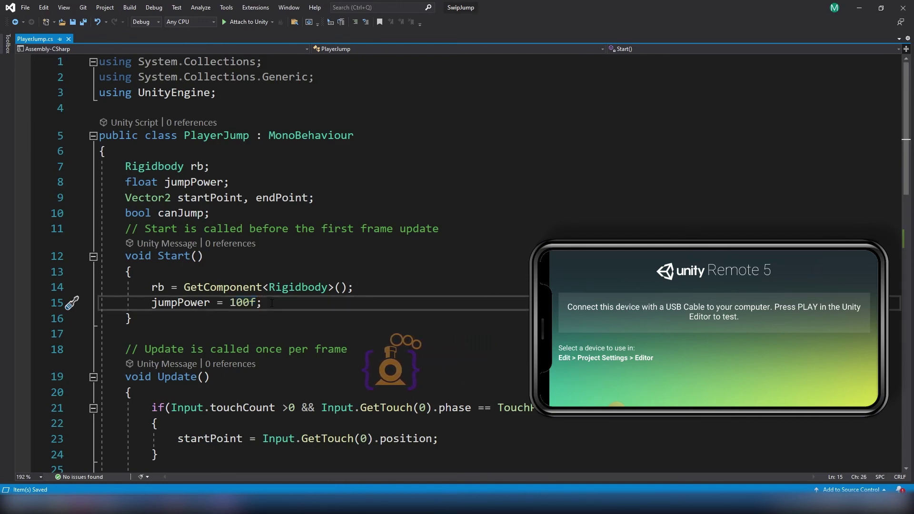
{"action": "left_click_drag", "start_coordinate": [272, 303], "coordinate": [358, 290]}
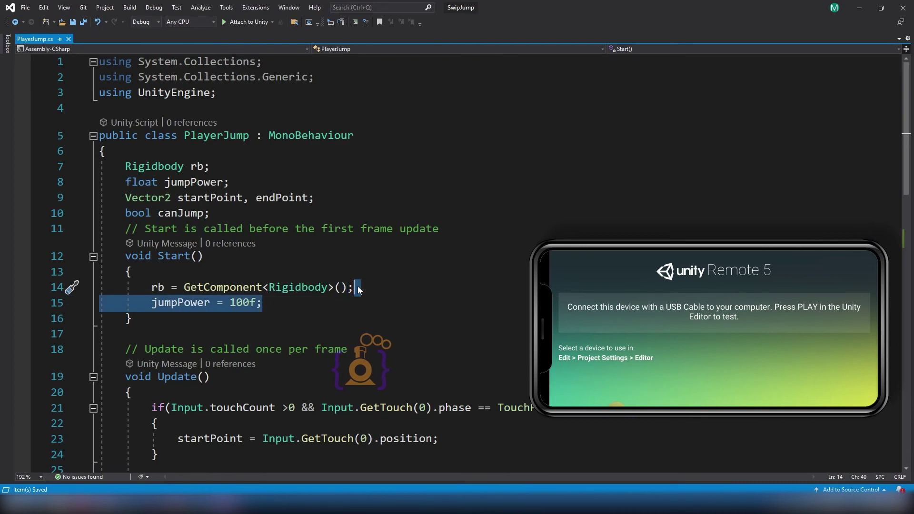
{"action": "key", "text": "Delete"}
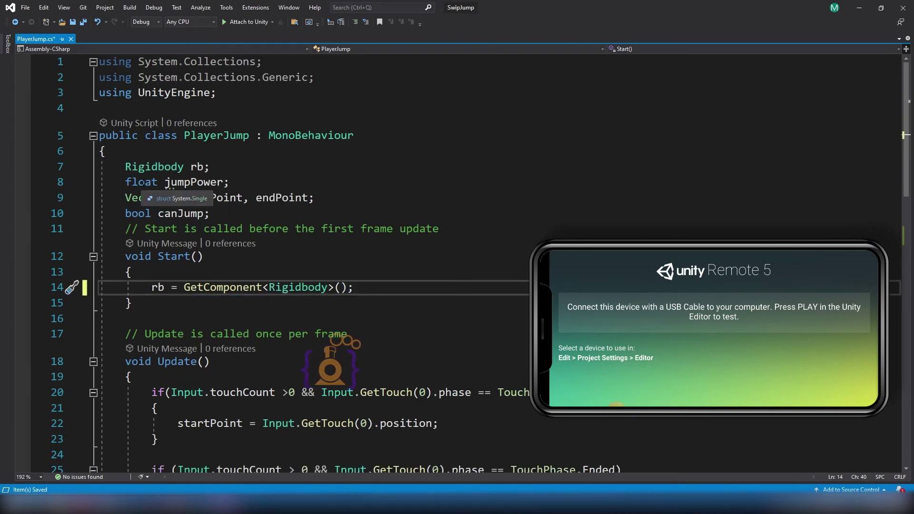
Step: Declare the jumpPower field as public and save the script
{"action": "left_click_drag", "start_coordinate": [157, 182], "coordinate": [125, 181]}
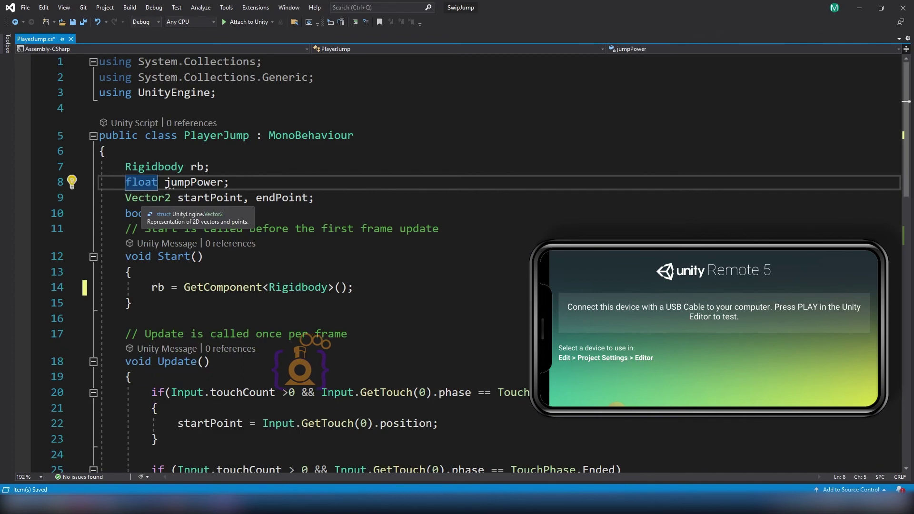
{"action": "type", "text": "public"}
{"action": "key", "text": "ctrl+s"}
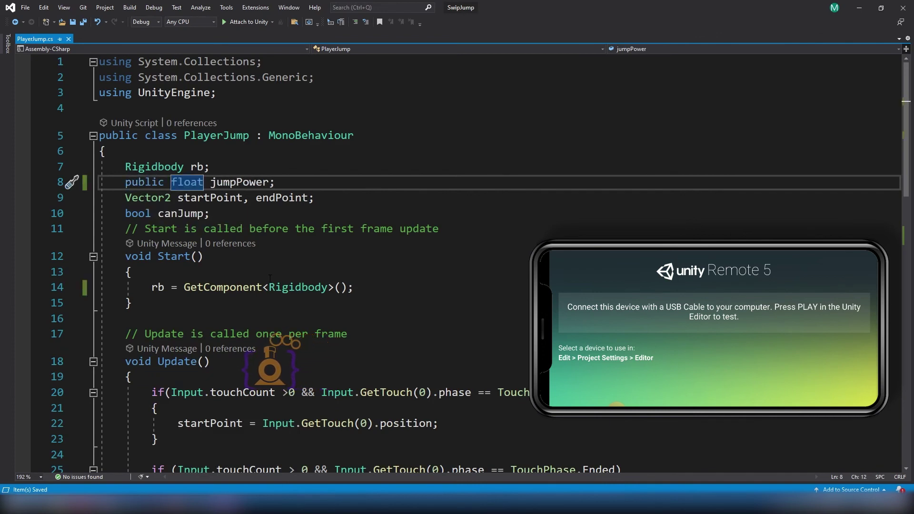
Step: Back in Unity, play-test the scene with Jump Power at 200
{"action": "mouse_move", "coordinate": [197, 502]}
{"action": "left_click", "coordinate": [197, 464]}
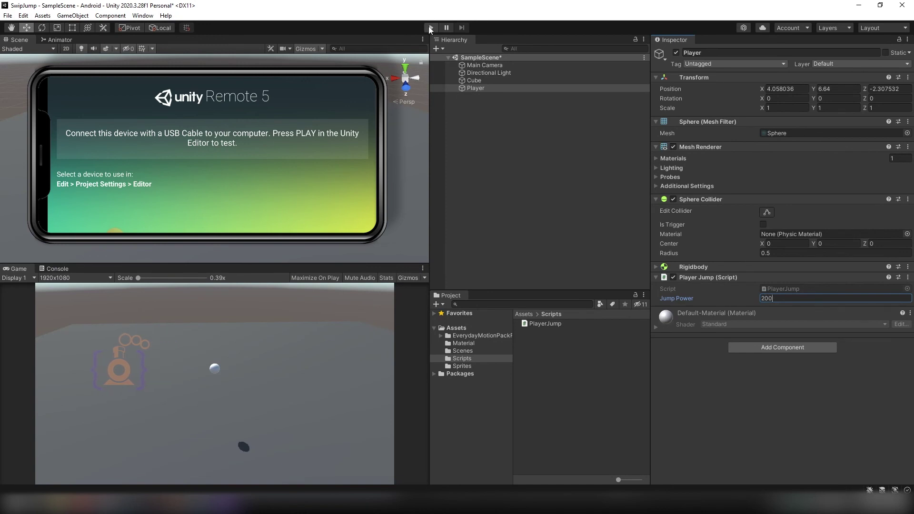
{"action": "left_click", "coordinate": [429, 29]}
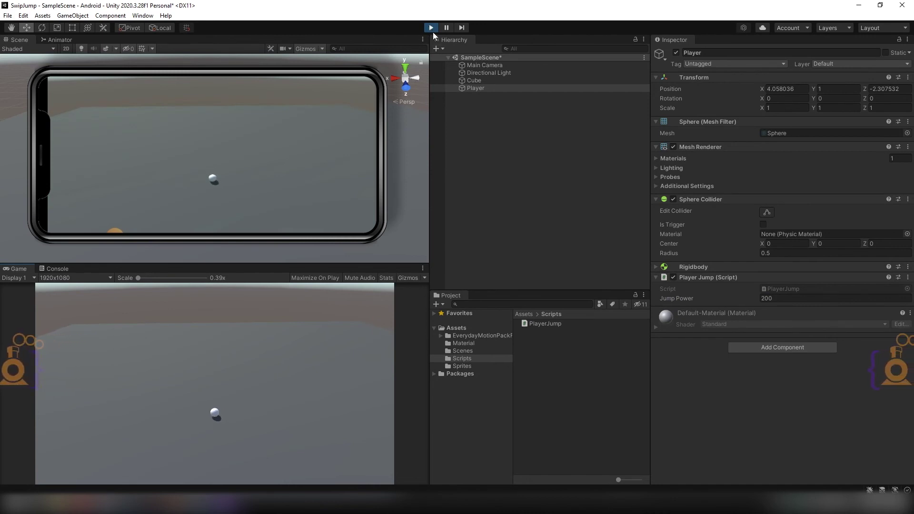
{"action": "left_click", "coordinate": [431, 29]}
Step: Set the Player's Jump Power to 500, test a jump with Space, and confirm 500
{"action": "left_click", "coordinate": [781, 298]}
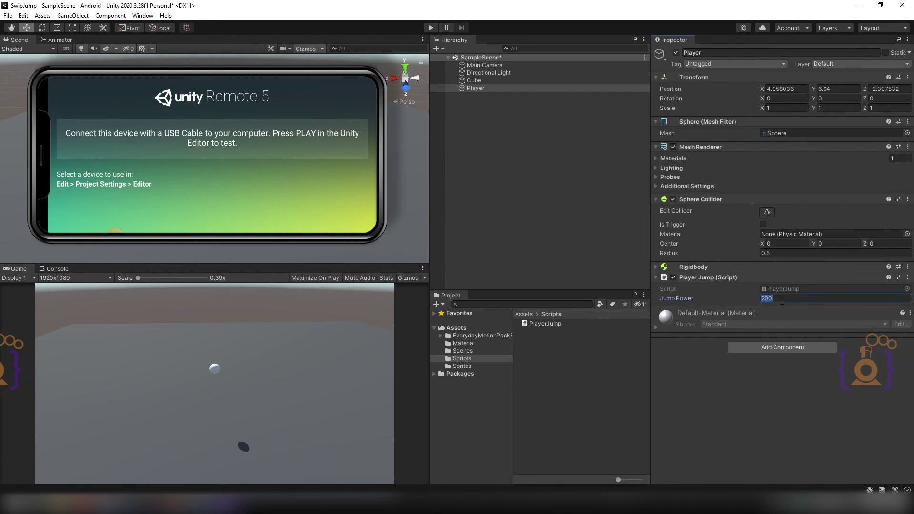
{"action": "type", "text": "500"}
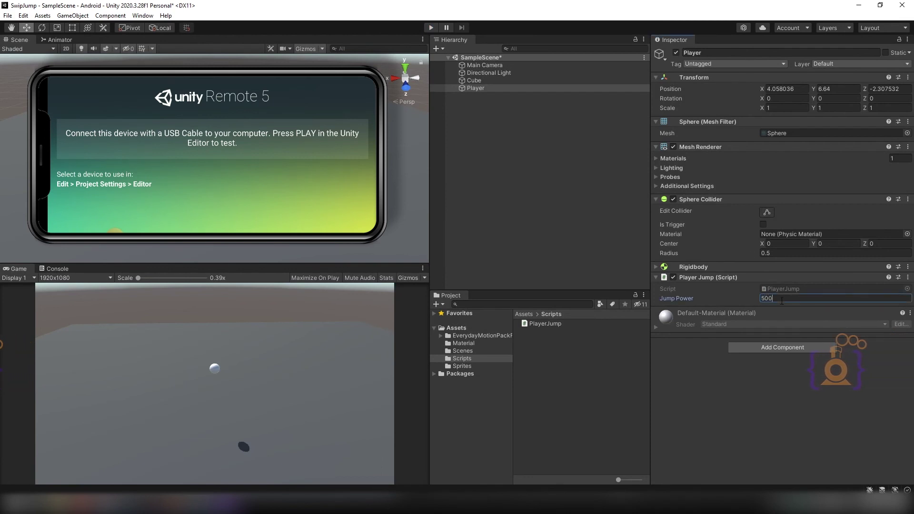
{"action": "left_click", "coordinate": [430, 27]}
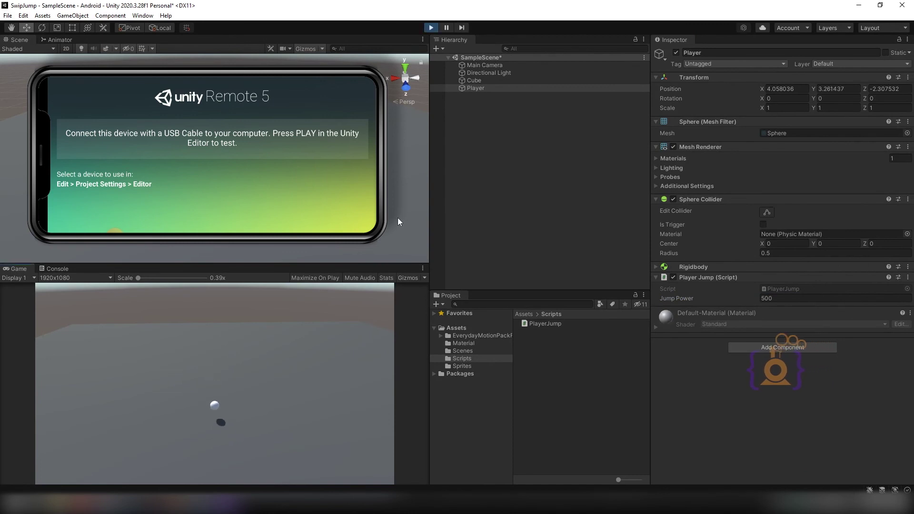
{"action": "key", "text": "space"}
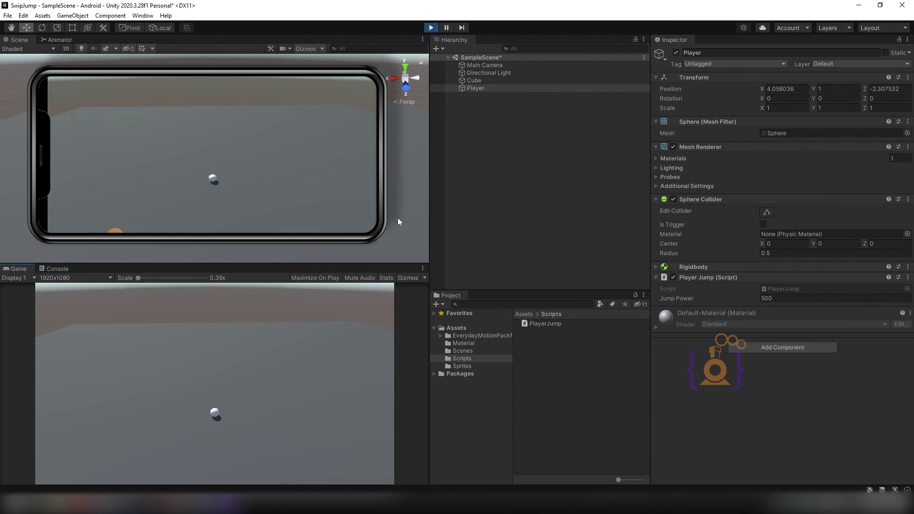
{"action": "key", "text": "ctrl+p"}
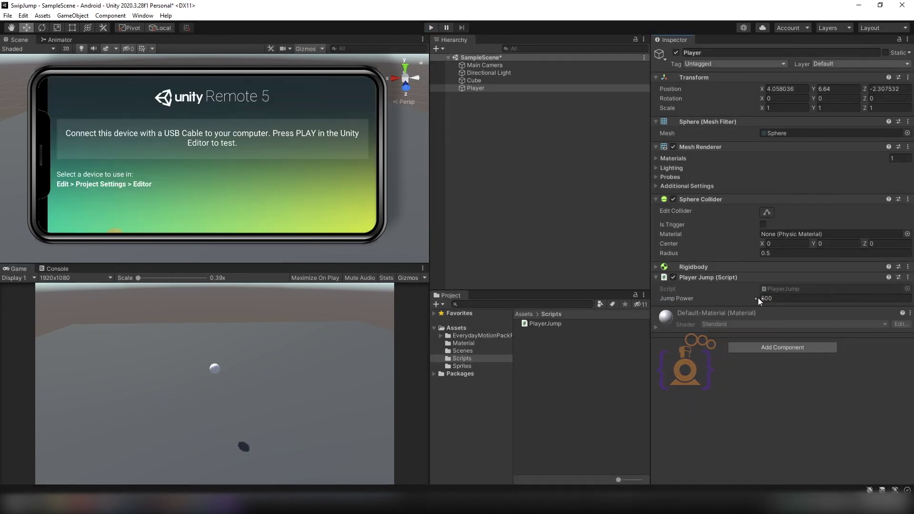
{"action": "left_click", "coordinate": [771, 299]}
{"action": "type", "text": "500"}
{"action": "key", "text": "Return"}
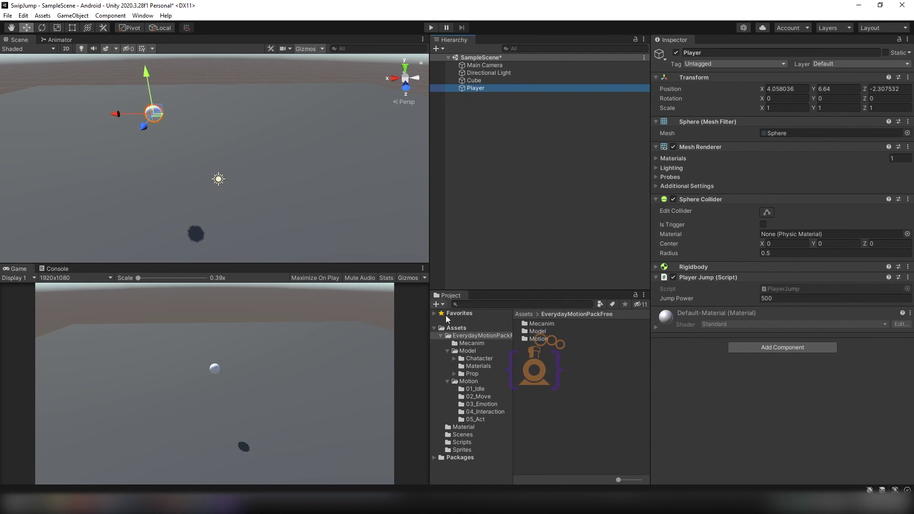
Step: Place the female model from Model/Chatacter into the scene and raise it above the ground
{"action": "double_click", "coordinate": [535, 332]}
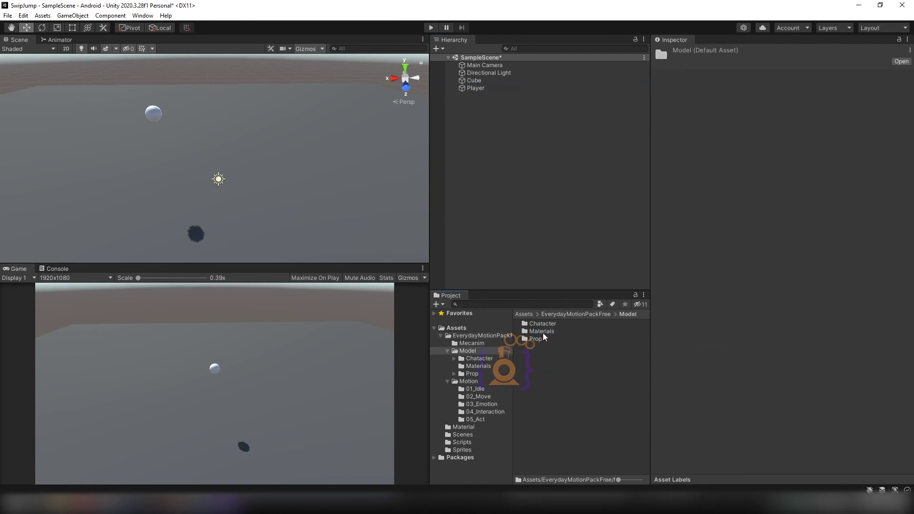
{"action": "double_click", "coordinate": [540, 324]}
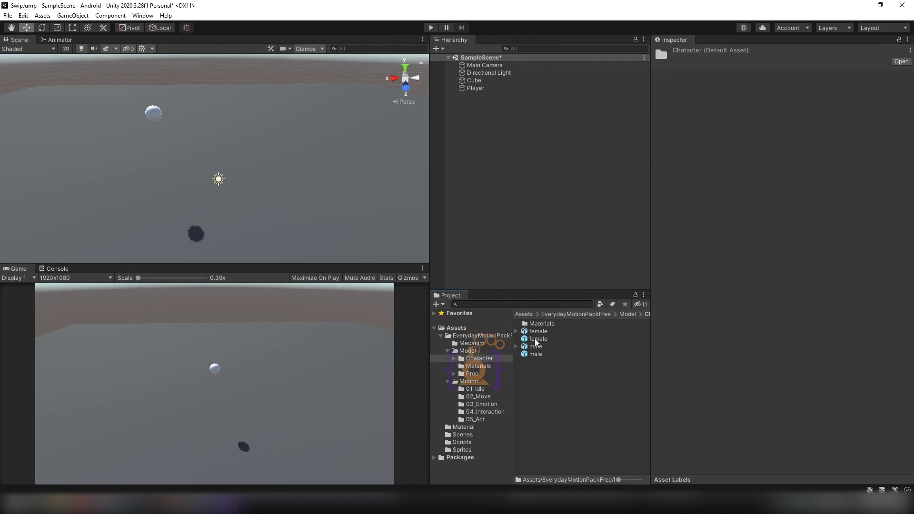
{"action": "left_click_drag", "start_coordinate": [534, 339], "coordinate": [511, 174]}
{"action": "left_click_drag", "start_coordinate": [502, 127], "coordinate": [502, 127]}
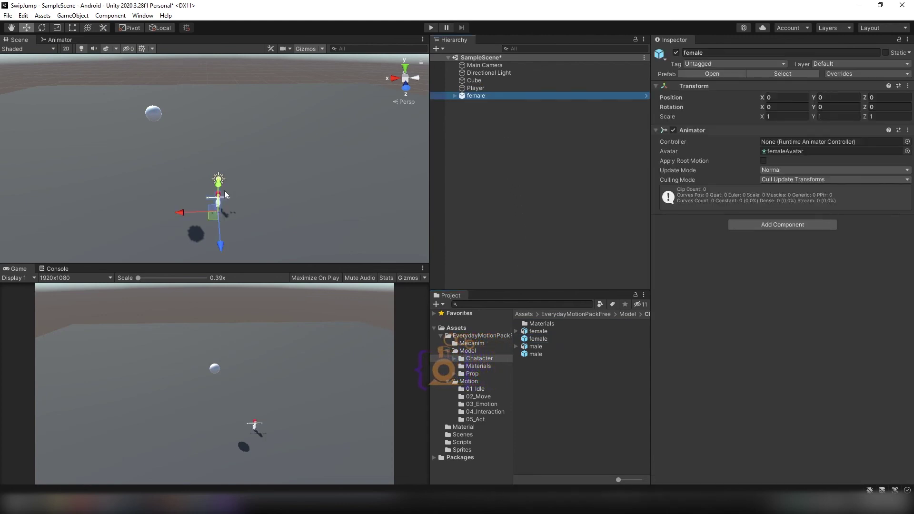
{"action": "left_click_drag", "start_coordinate": [226, 194], "coordinate": [226, 106]}
Step: Give the female character a Rigidbody, a Box Collider and the PlayerJump script
{"action": "left_click", "coordinate": [778, 224]}
{"action": "type", "text": "ri"}
{"action": "left_click", "coordinate": [749, 258]}
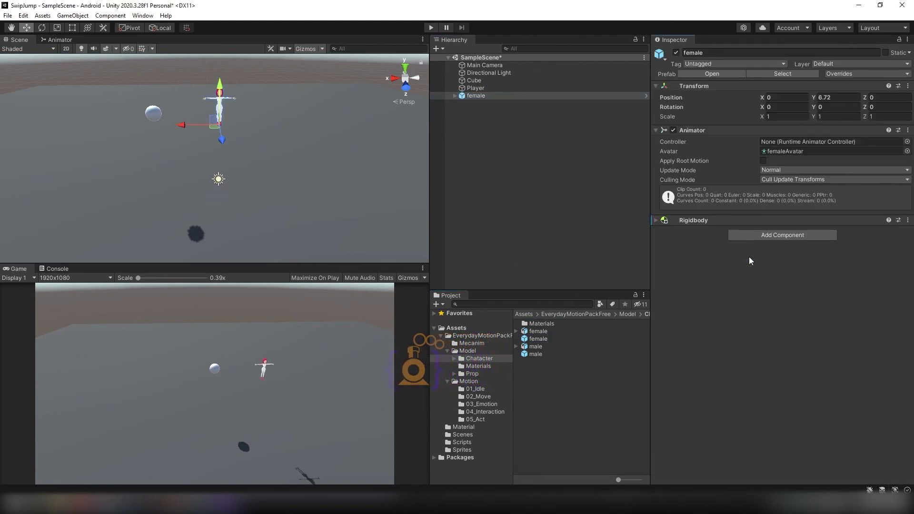
{"action": "left_click", "coordinate": [749, 235]}
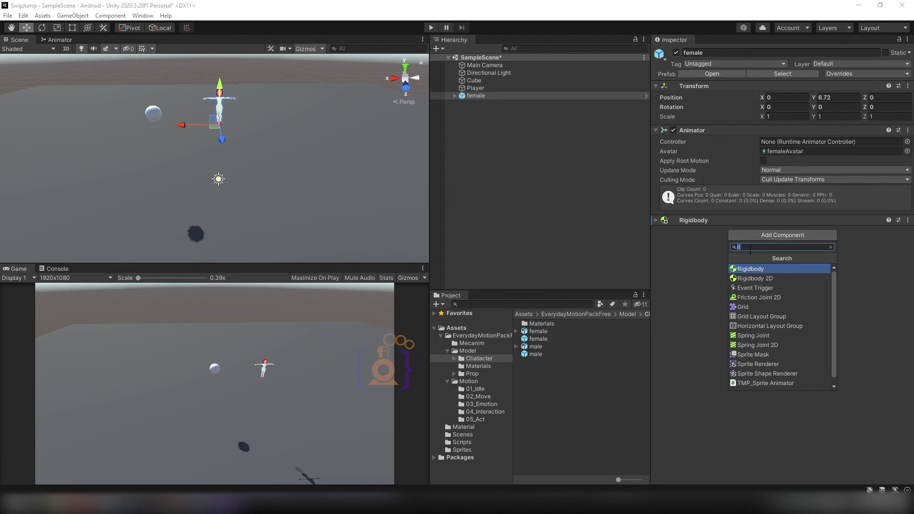
{"action": "type", "text": "co"}
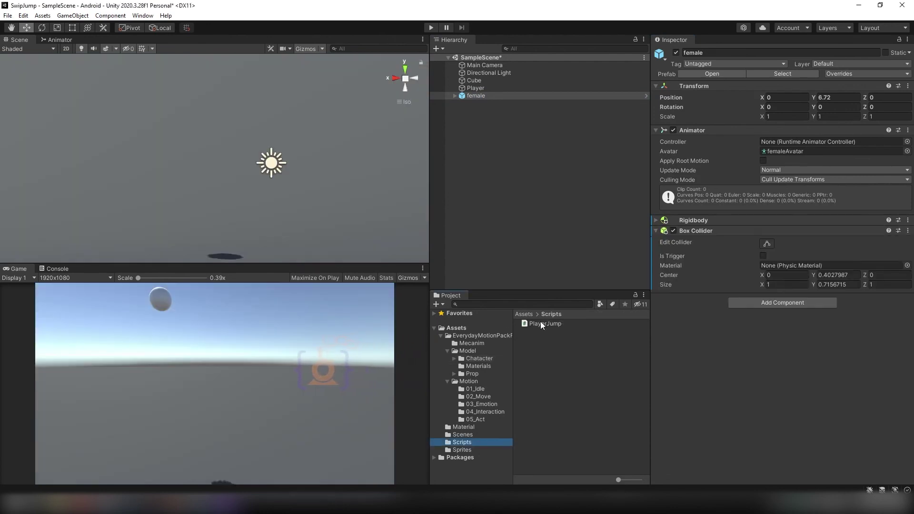
{"action": "left_click_drag", "start_coordinate": [542, 325], "coordinate": [731, 320]}
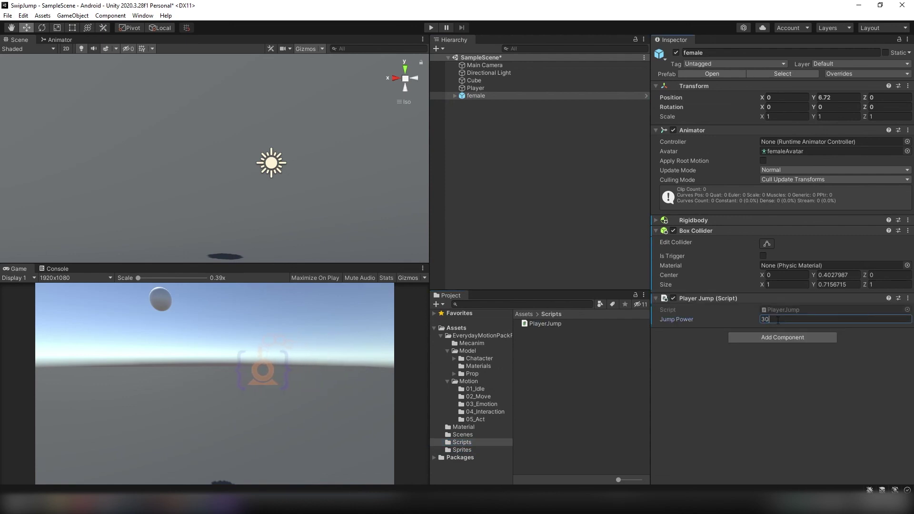
Step: Start a play test of the female character's swipe jump through Unity Remote
{"action": "left_click", "coordinate": [429, 28]}
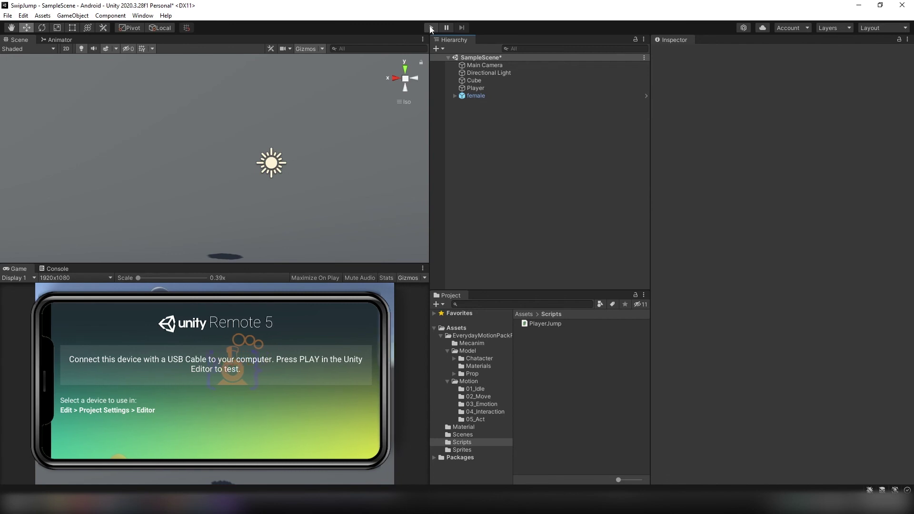